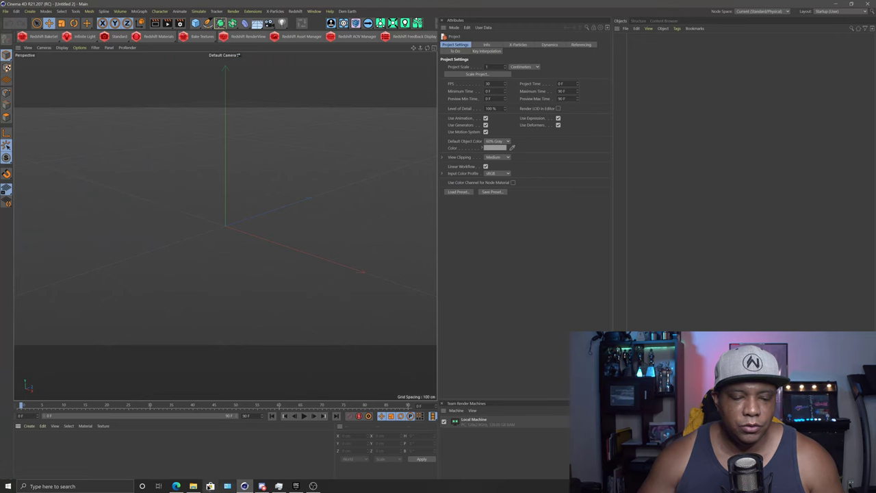
pyautogui.click(176, 488)
pyautogui.scroll(-8, 417, 299)
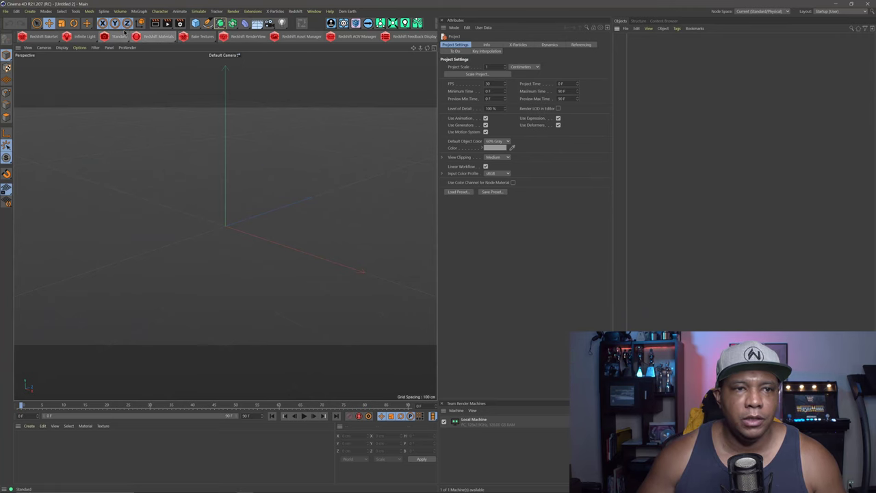
# Step: Add a standard particle emitter to the empty scene and play the animation to preview its emission
pyautogui.click(199, 11)
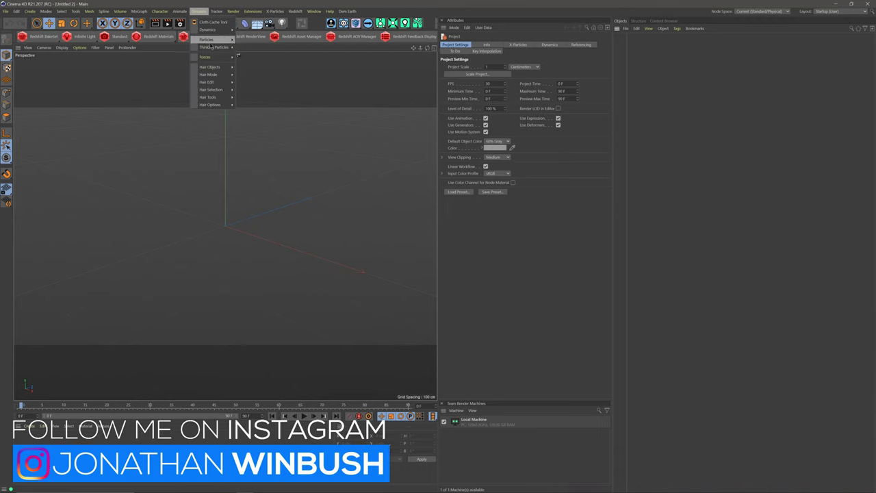
pyautogui.click(248, 42)
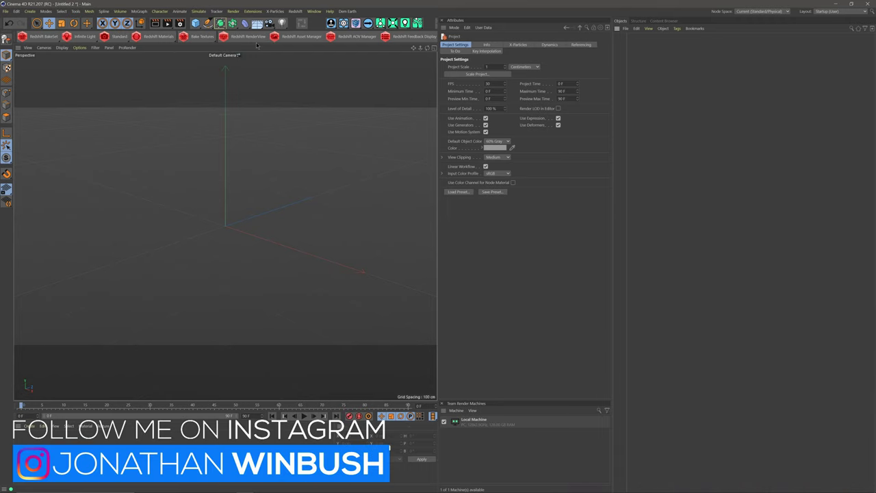
pyautogui.click(304, 416)
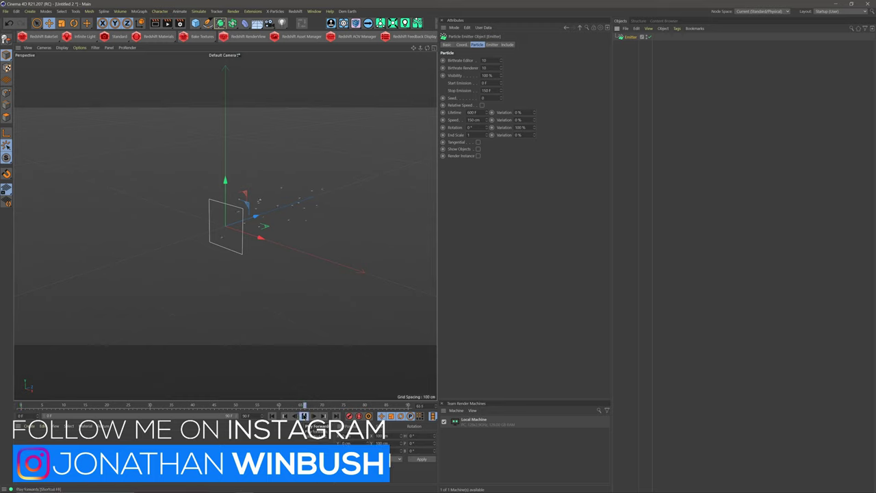
pyautogui.keyDown('alt'); pyautogui.moveTo(294, 287); pyautogui.dragTo(252, 336); pyautogui.keyUp('alt')
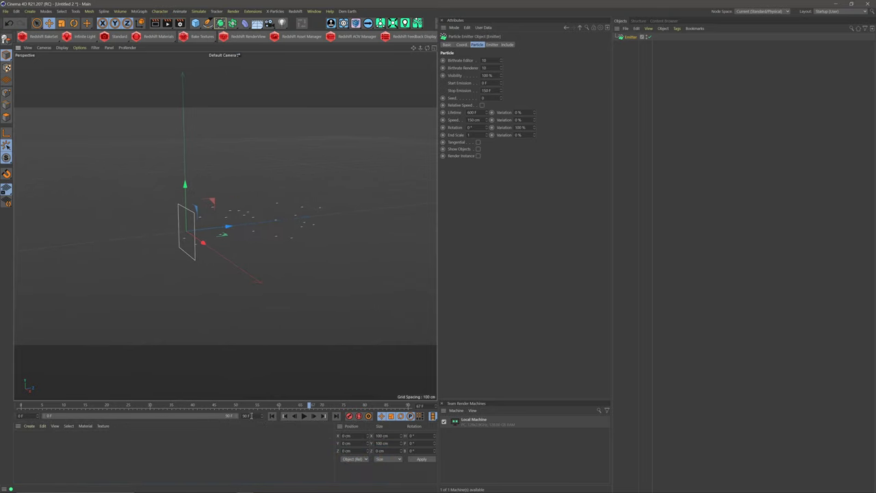
# Step: Set the timeline's end frame to 250 F
pyautogui.write('250')
pyautogui.press('Return')
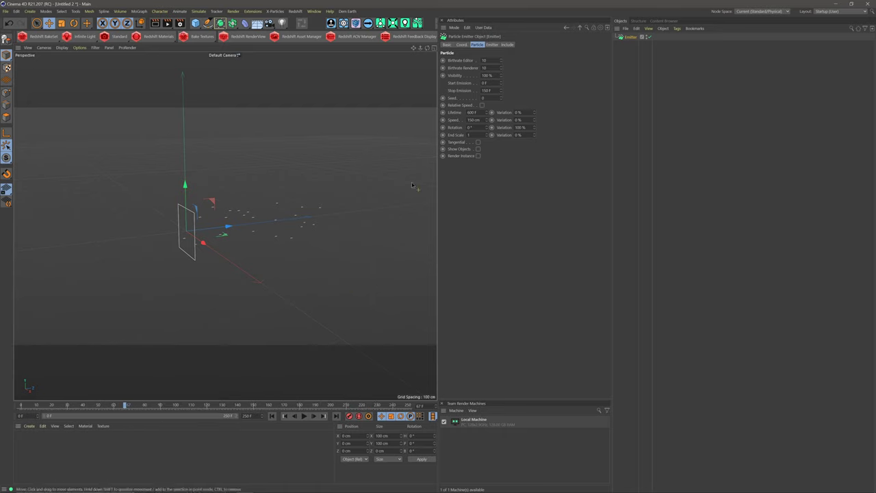
# Step: Enlarge the emitter by setting both its X-Size and Y-Size to 500 cm
pyautogui.click(492, 45)
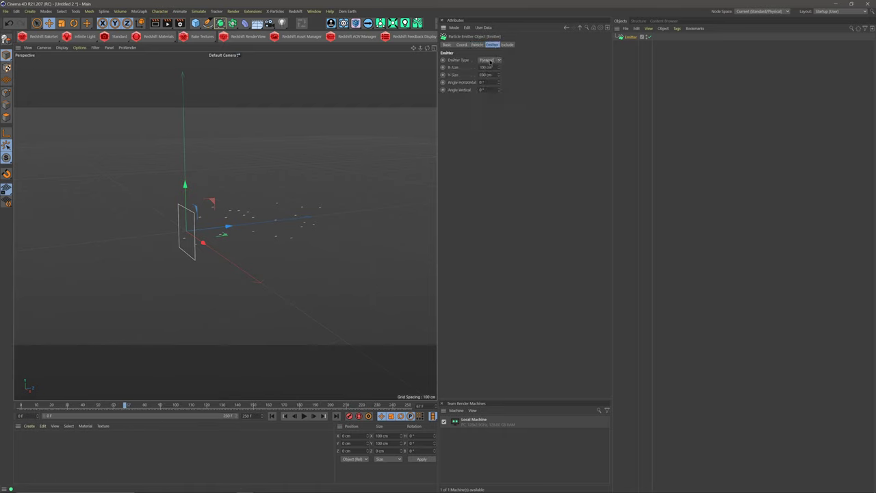
pyautogui.click(492, 67)
pyautogui.write('5')
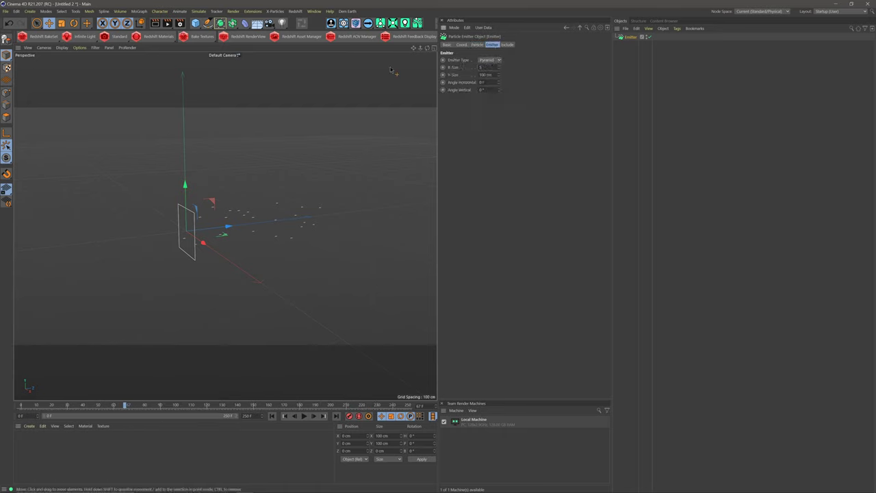
pyautogui.write('00')
pyautogui.press('Tab')
pyautogui.write('500')
pyautogui.press('Return')
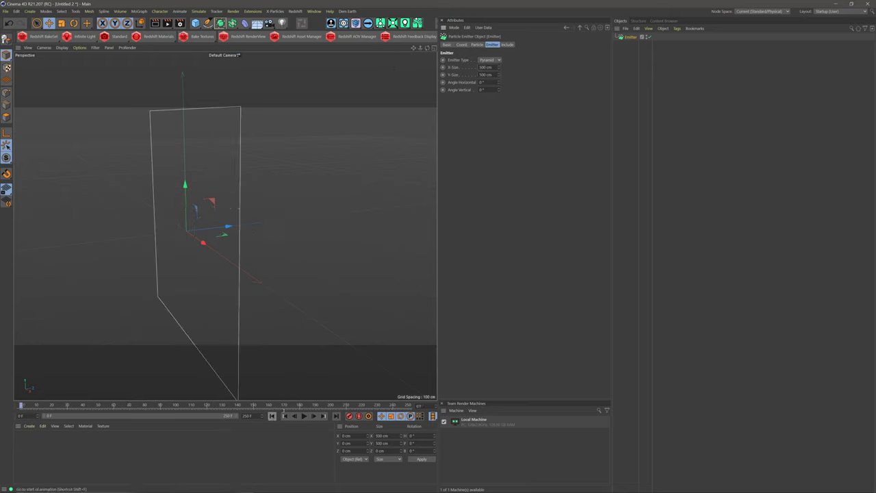
# Step: Set the project's frame rate to 24 FPS in the project settings
pyautogui.click(16, 11)
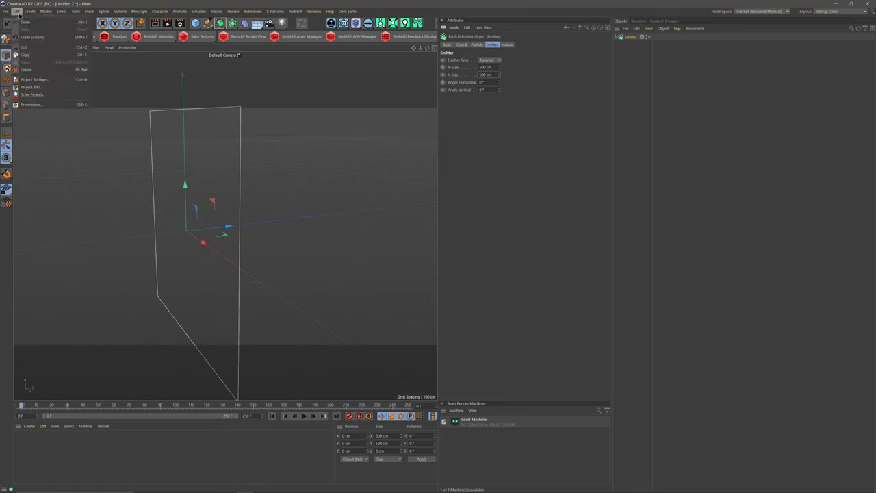
pyautogui.click(34, 79)
pyautogui.click(499, 83)
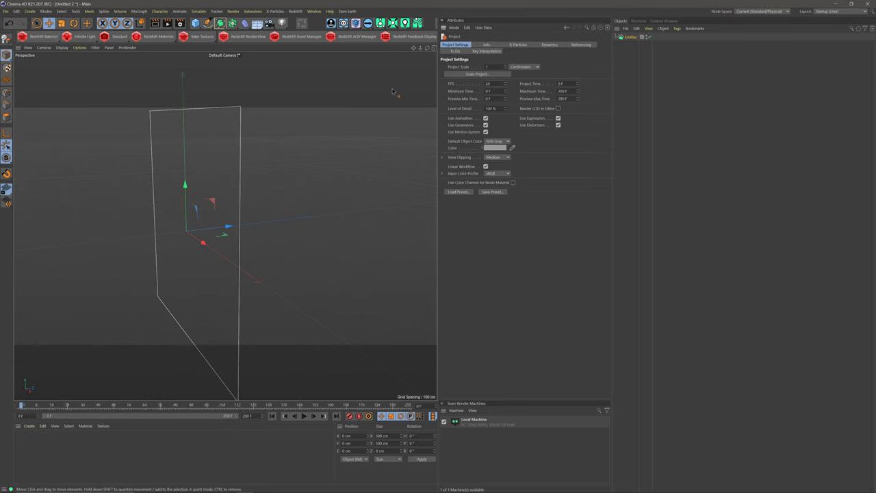
# Step: Apply the HDTV 1080 24 film/video preset to the render output settings
pyautogui.hotkey('ctrl', 'b')
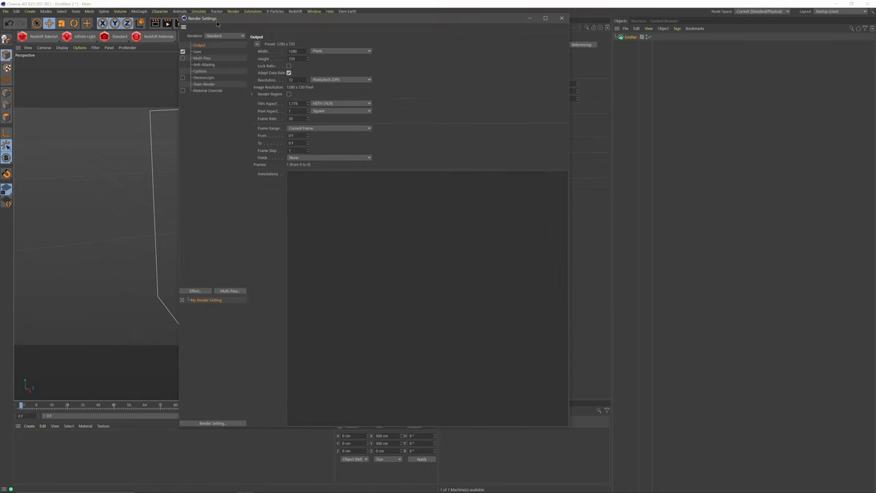
pyautogui.moveTo(245, 18); pyautogui.dragTo(302, 22)
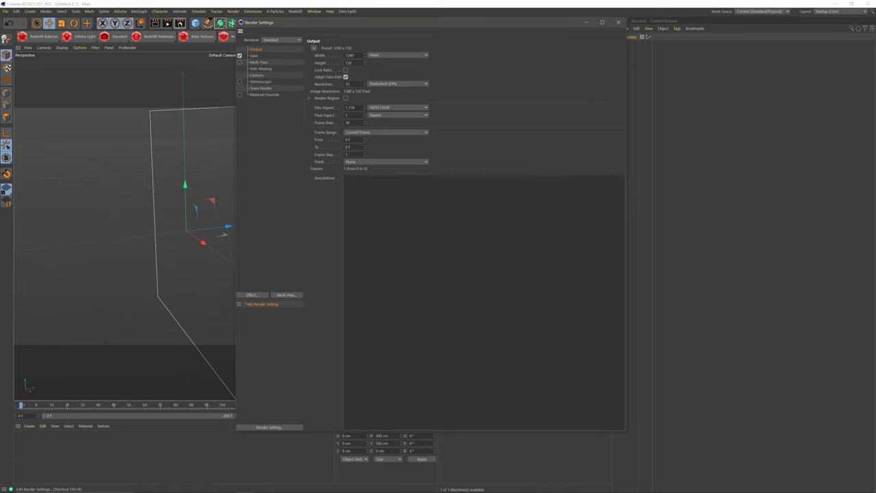
pyautogui.moveTo(268, 21); pyautogui.dragTo(245, 19)
pyautogui.click(290, 45)
pyautogui.moveTo(322, 66)
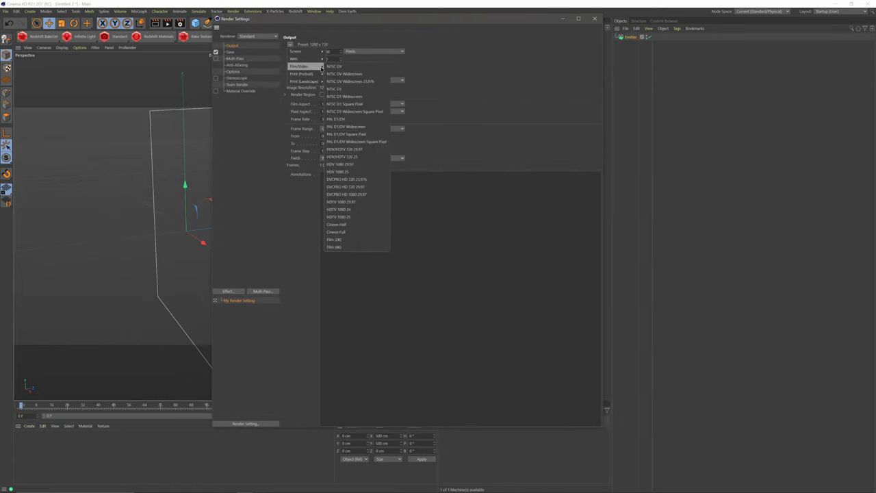
pyautogui.click(351, 210)
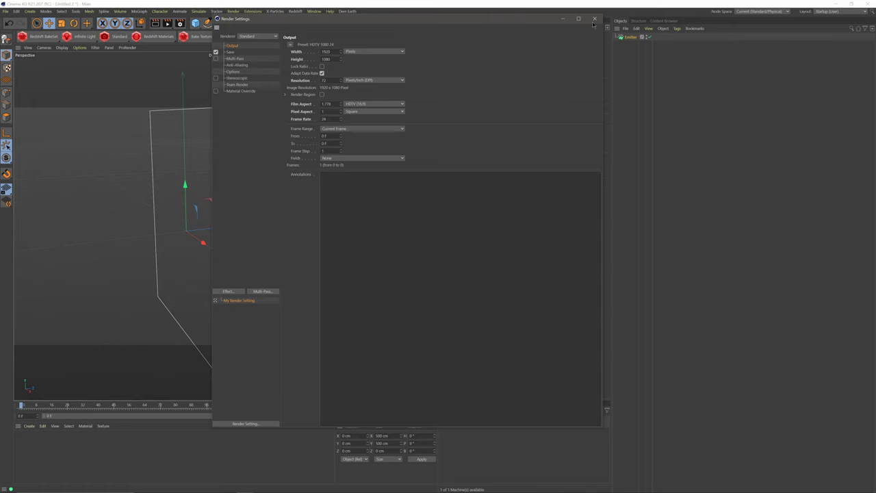
pyautogui.click(594, 19)
# Step: Set the emitter's particle lifetime to 300 F with 50% variation
pyautogui.moveTo(222, 226)
pyautogui.keyDown('alt'); pyautogui.mouseDown()
pyautogui.moveTo(181, 226)
pyautogui.moveTo(226, 225)
pyautogui.mouseUp(); pyautogui.keyUp('alt')
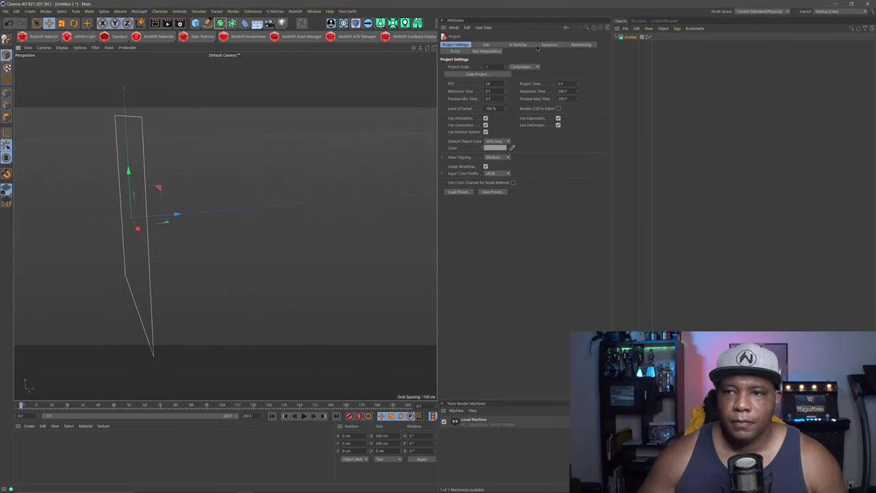
pyautogui.click(630, 37)
pyautogui.click(476, 44)
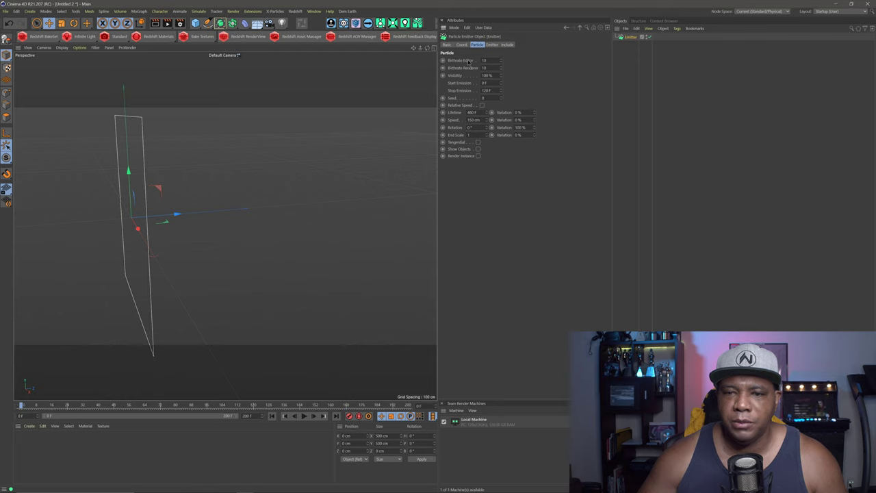
pyautogui.doubleClick(489, 91)
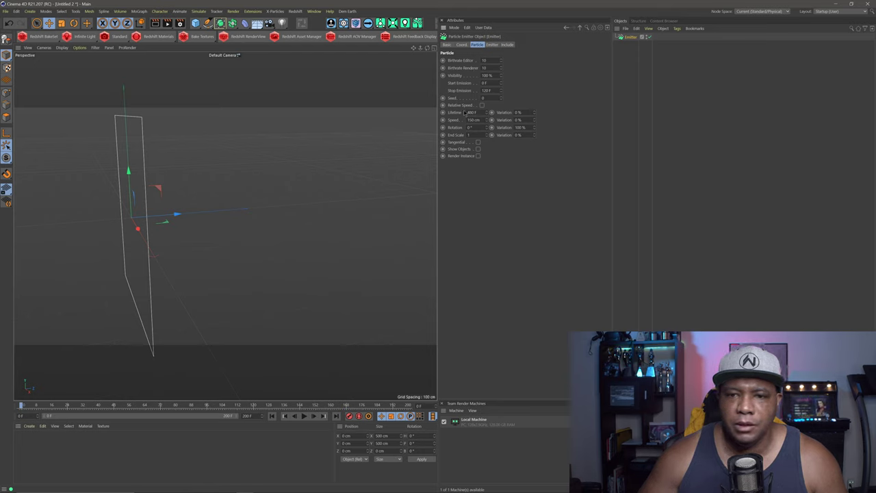
pyautogui.doubleClick(477, 111)
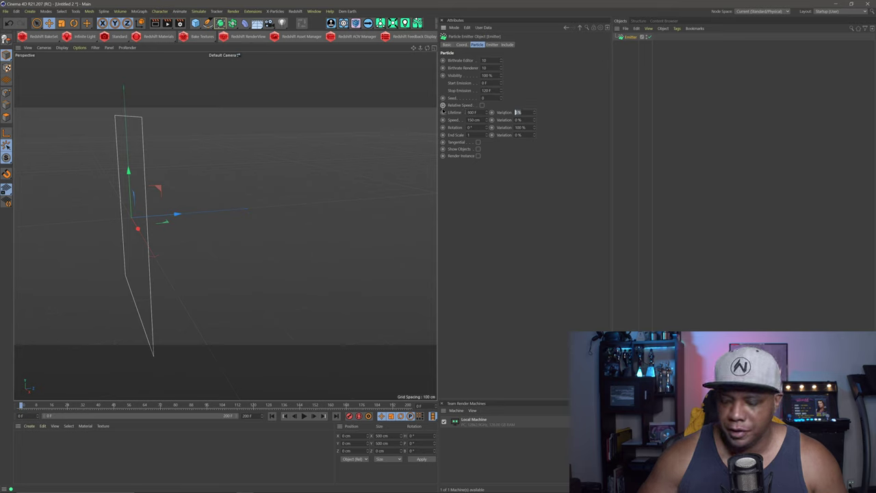
# Step: Set the emitter's particle speed to 500 cm with 50% variation and play the animation to check the flow
pyautogui.doubleClick(483, 119)
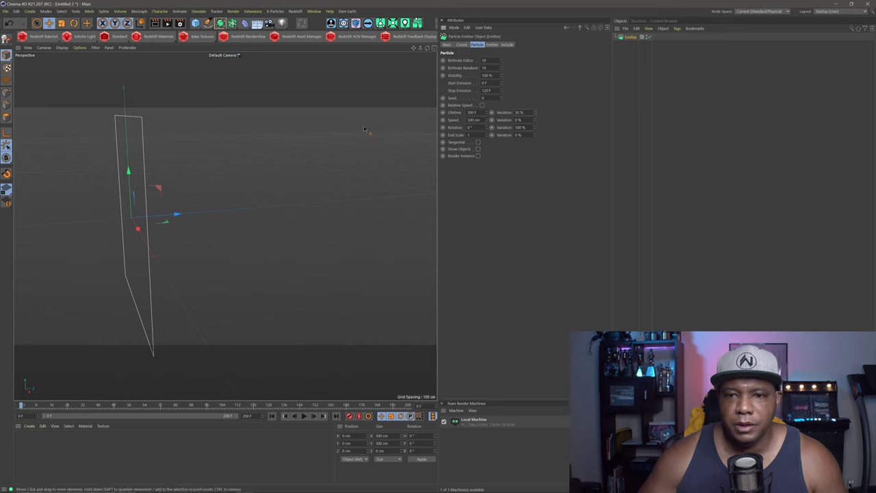
pyautogui.doubleClick(518, 120)
pyautogui.write('5')
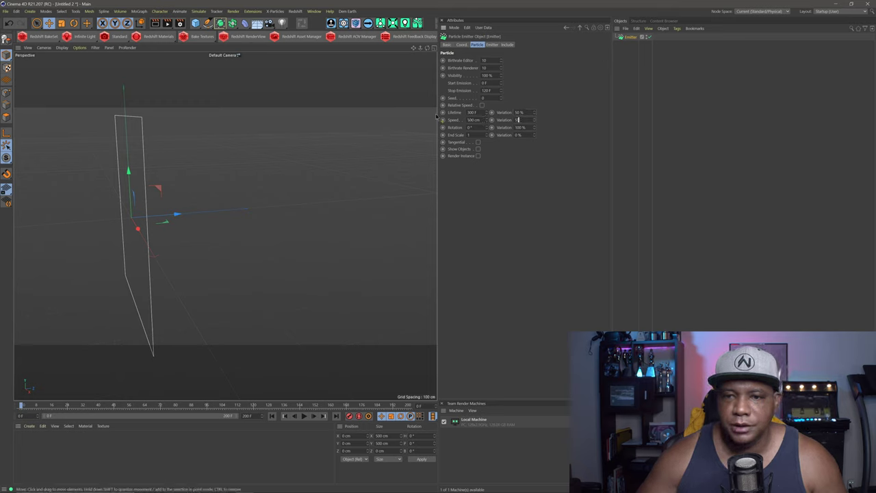
pyautogui.write('0')
pyautogui.press('Return')
pyautogui.click(305, 416)
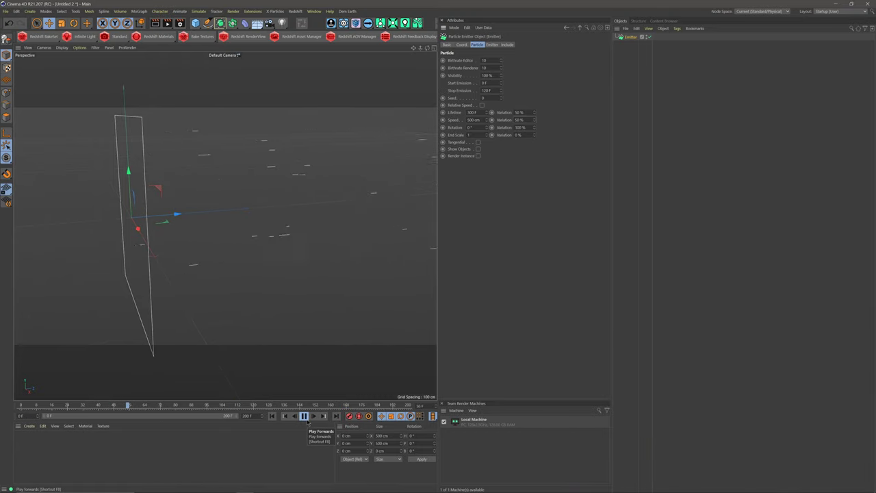
pyautogui.click(304, 416)
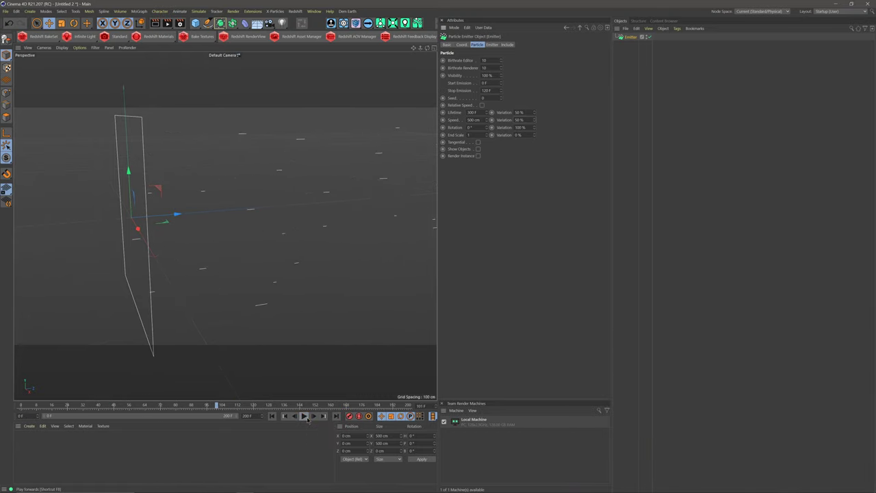
pyautogui.click(272, 416)
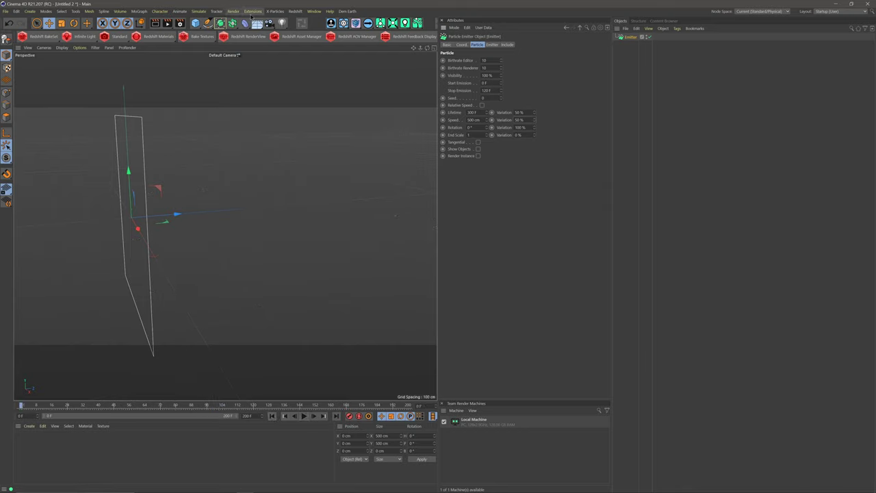
# Step: Add a Rotation force to the scene and preview its effect on the particles, returning to the first frame
pyautogui.click(197, 11)
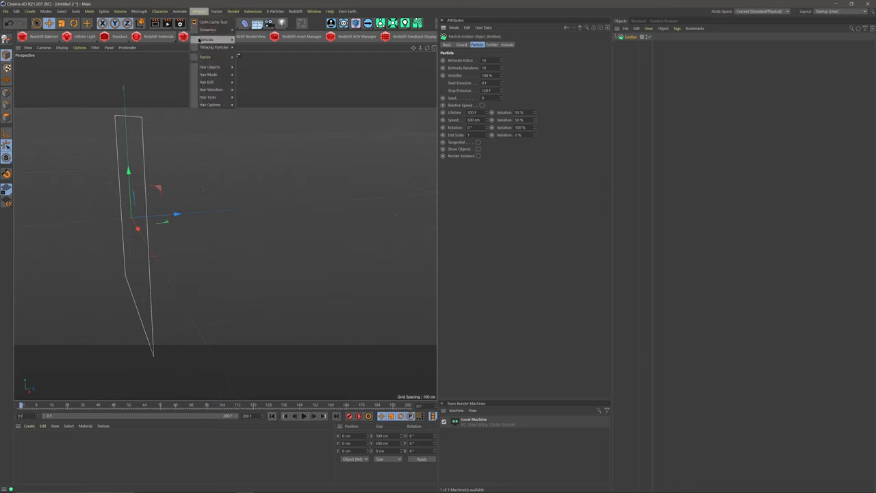
pyautogui.moveTo(203, 59)
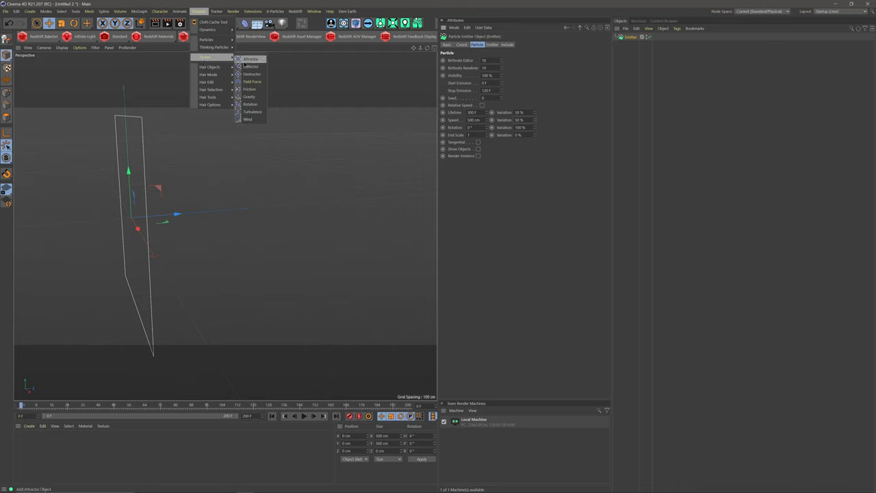
pyautogui.click(250, 104)
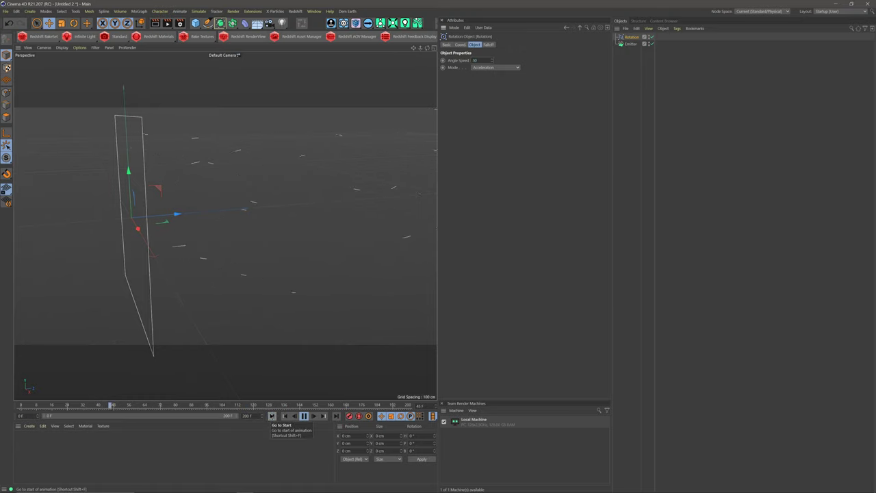
pyautogui.click(304, 416)
pyautogui.click(271, 415)
# Step: Add a Turbulence force to the scene with its strength set to 15 cm
pyautogui.click(198, 11)
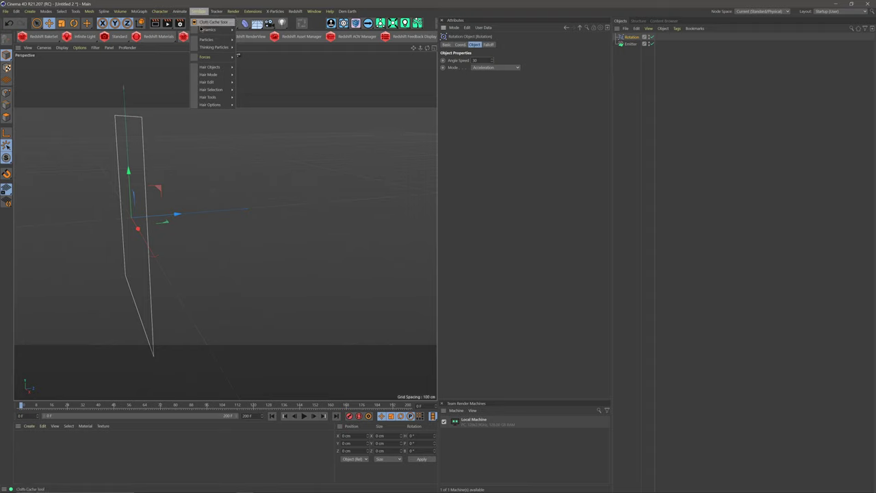
pyautogui.moveTo(210, 48)
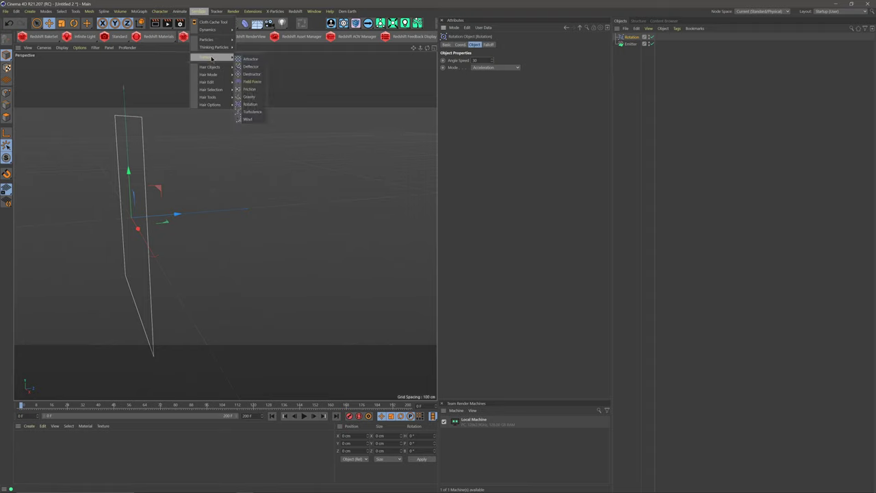
pyautogui.click(251, 112)
pyautogui.click(479, 60)
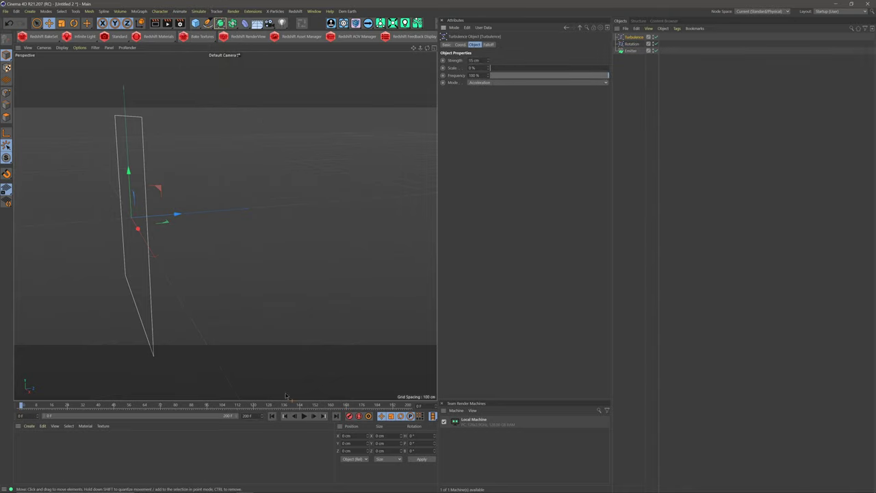
# Step: Preview the turbulent particles and set the Turbulence force's scale to 1000%
pyautogui.click(304, 416)
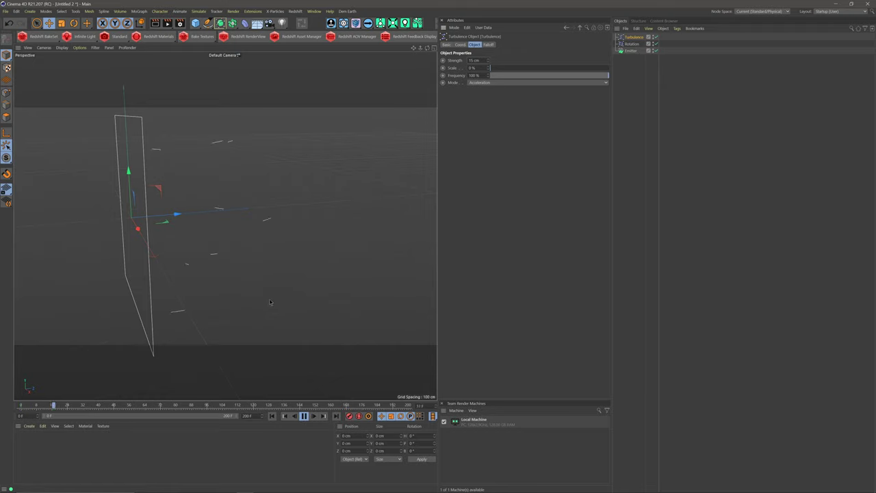
pyautogui.moveTo(276, 246); pyautogui.dragTo(236, 252)
pyautogui.moveTo(493, 69); pyautogui.dragTo(543, 293)
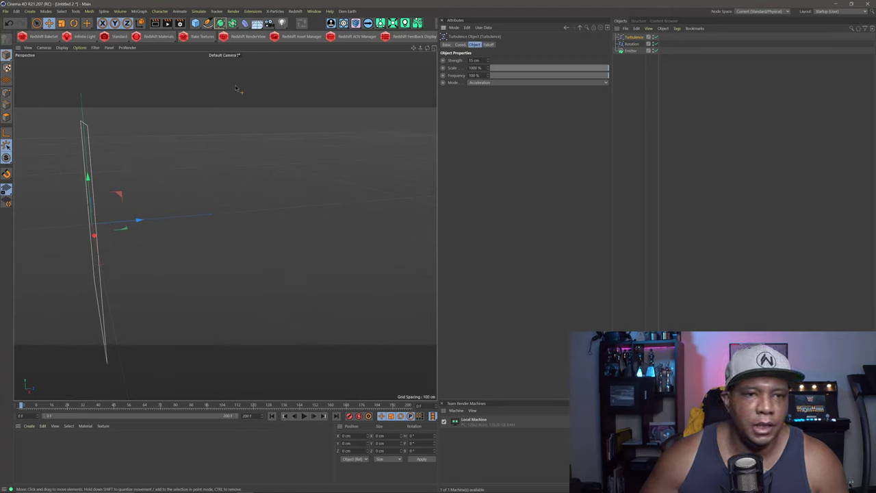
# Step: Add a MoGraph Tracer object and remove the Turbulence force from its Trace Link list
pyautogui.click(140, 11)
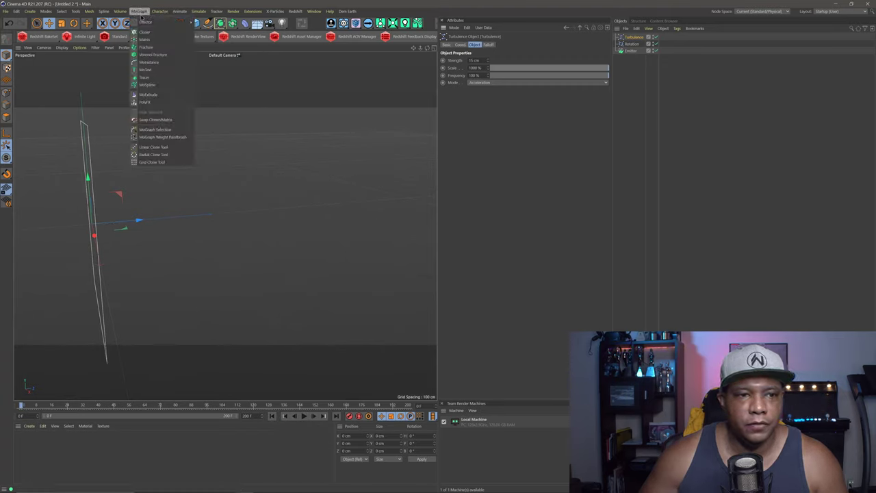
pyautogui.click(144, 78)
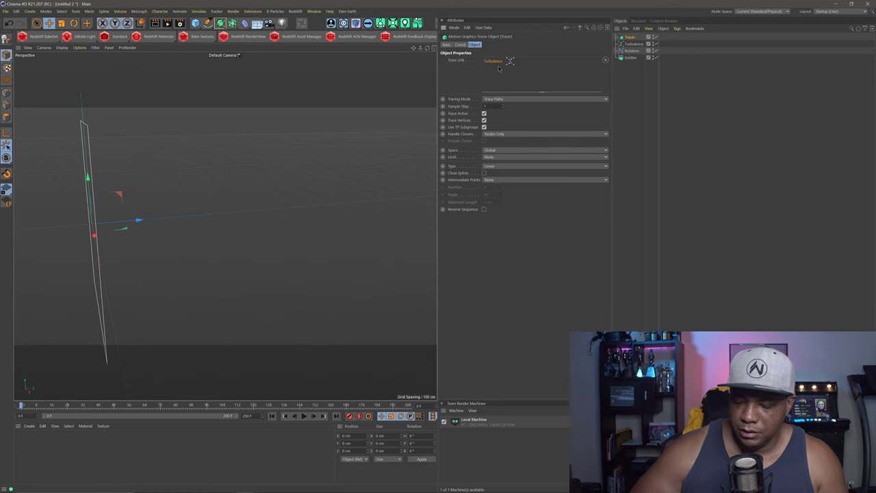
pyautogui.press('Delete')
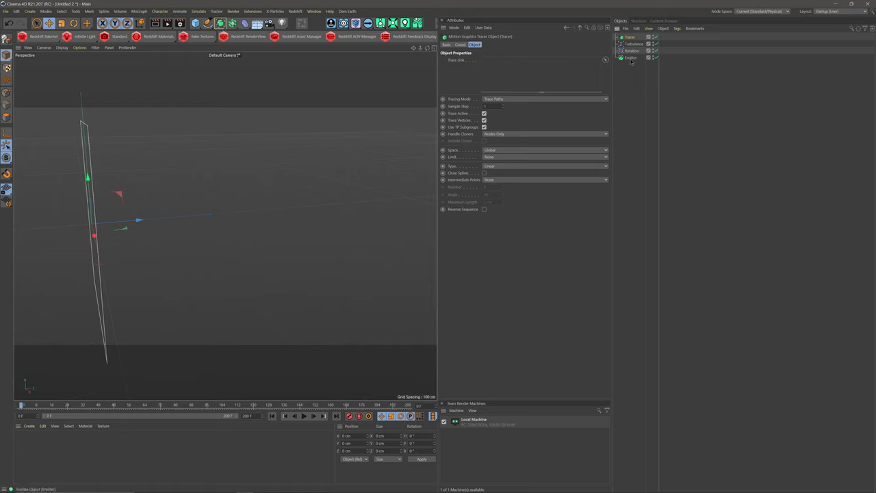
# Step: Link the Emitter in the Tracer's Trace Link list and preview the traced particle paths
pyautogui.moveTo(509, 75); pyautogui.dragTo(508, 74)
pyautogui.click(304, 416)
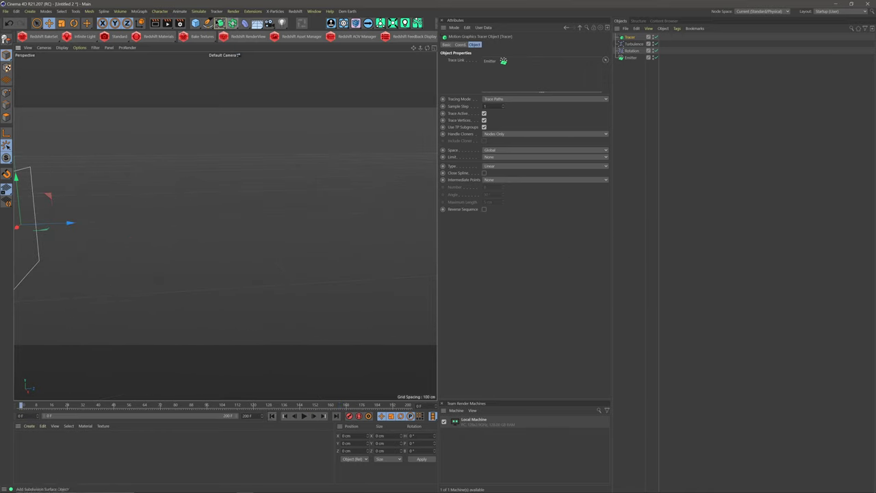
# Step: Add a Sphere with a 2 cm radius and make it a child of the Emitter
pyautogui.click(196, 23)
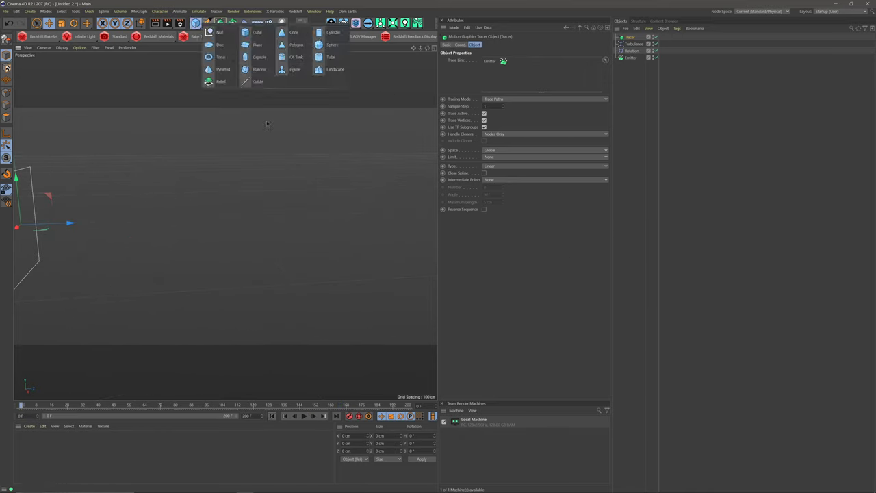
pyautogui.click(323, 44)
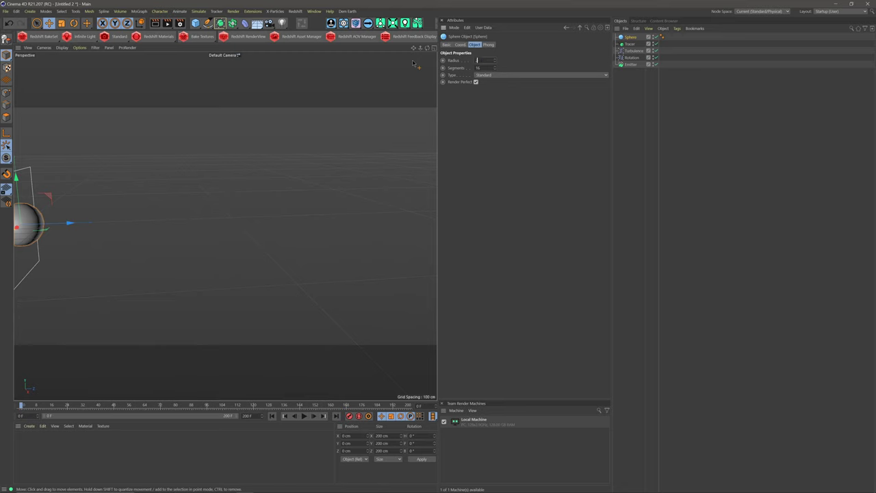
pyautogui.press('Return')
pyautogui.moveTo(628, 38); pyautogui.dragTo(630, 64)
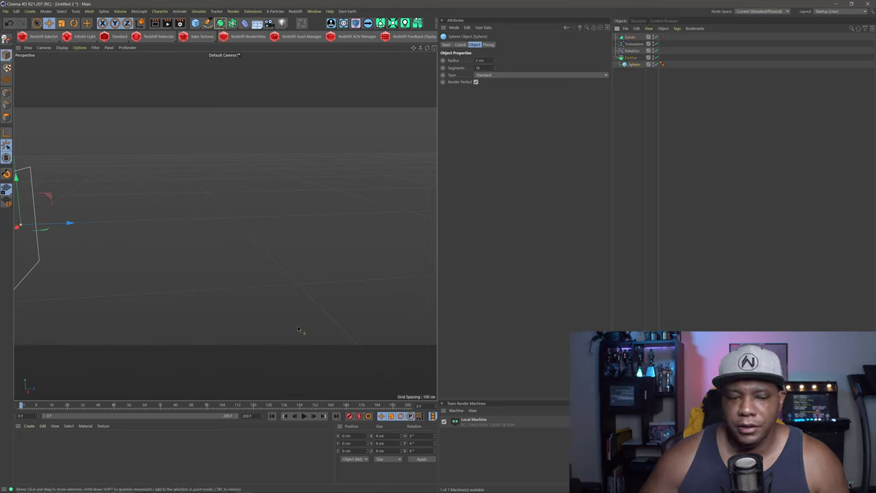
# Step: Preview the particle animation, stopping partway, and enable Show Objects on the Emitter
pyautogui.press('F8')
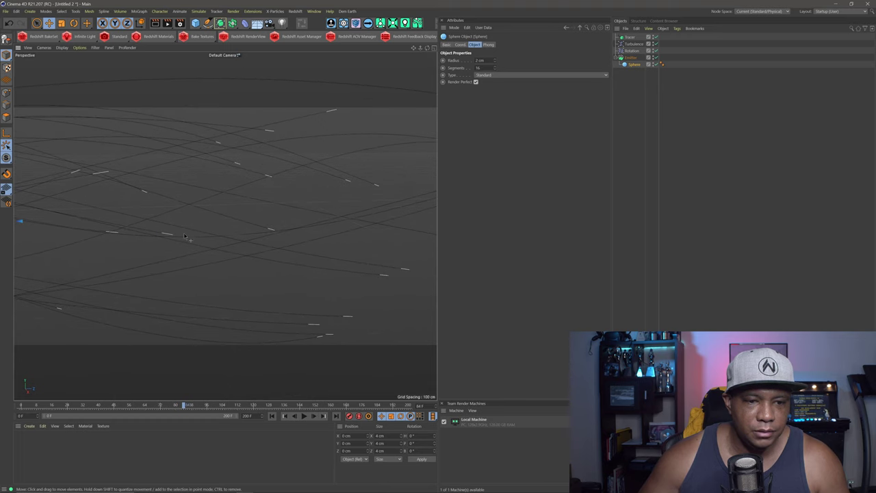
pyautogui.click(631, 58)
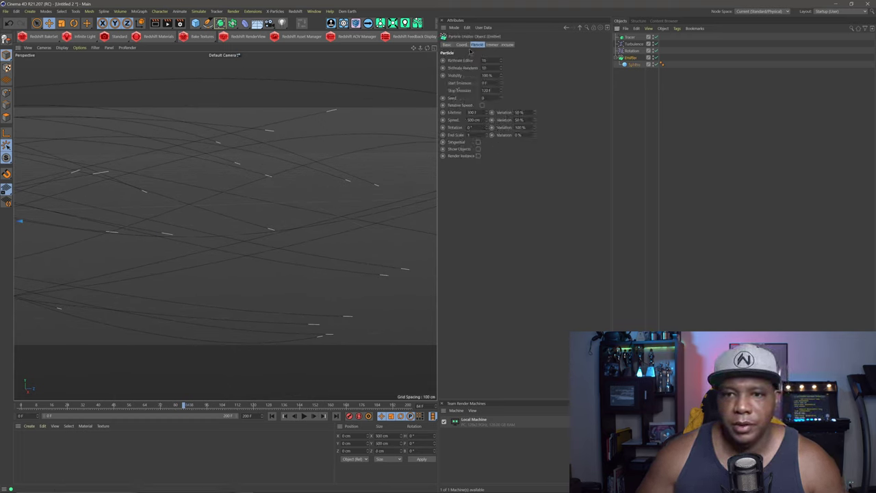
pyautogui.click(478, 149)
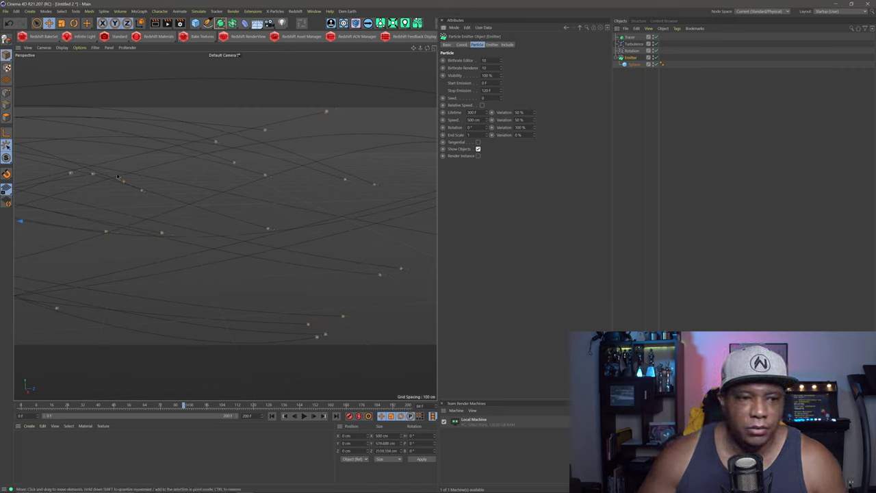
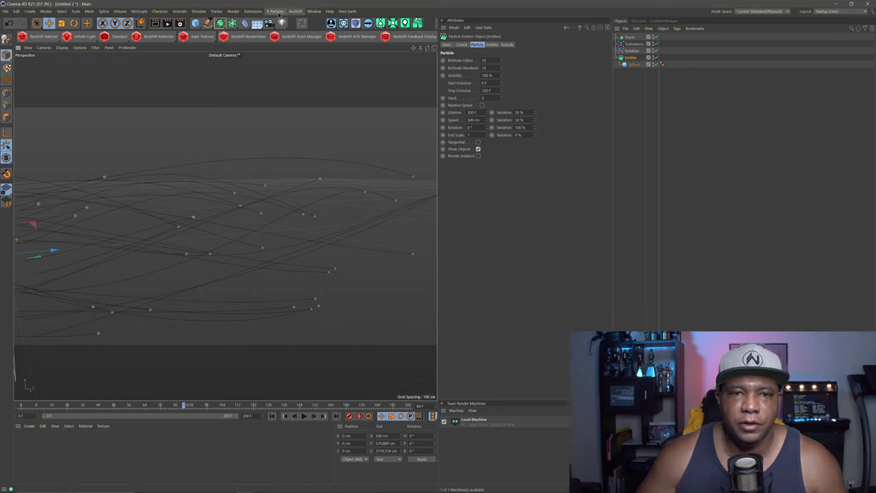
# Step: Add an X-Particles xpSplineMesher object and link the Tracer in its Splines Objects list
pyautogui.click(275, 11)
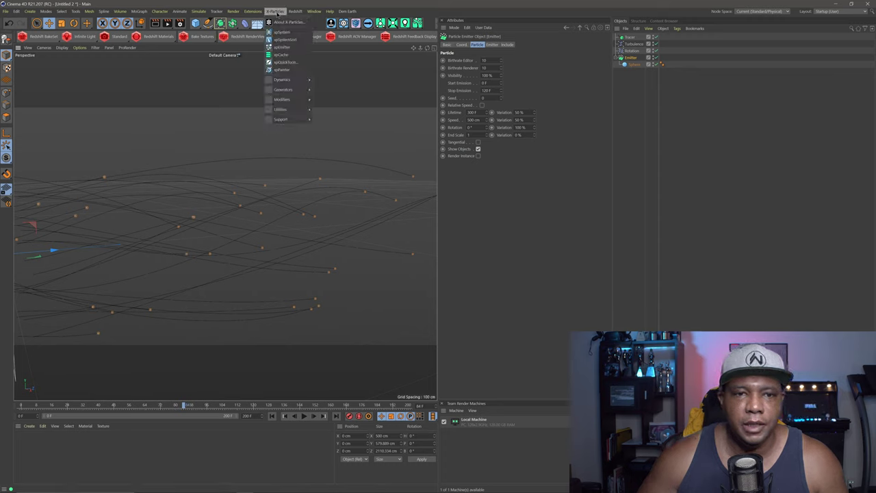
pyautogui.moveTo(293, 90)
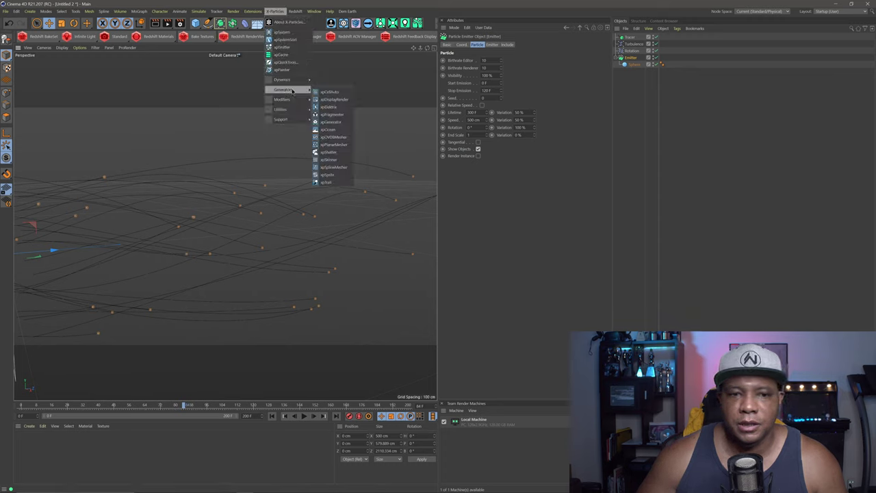
pyautogui.click(342, 169)
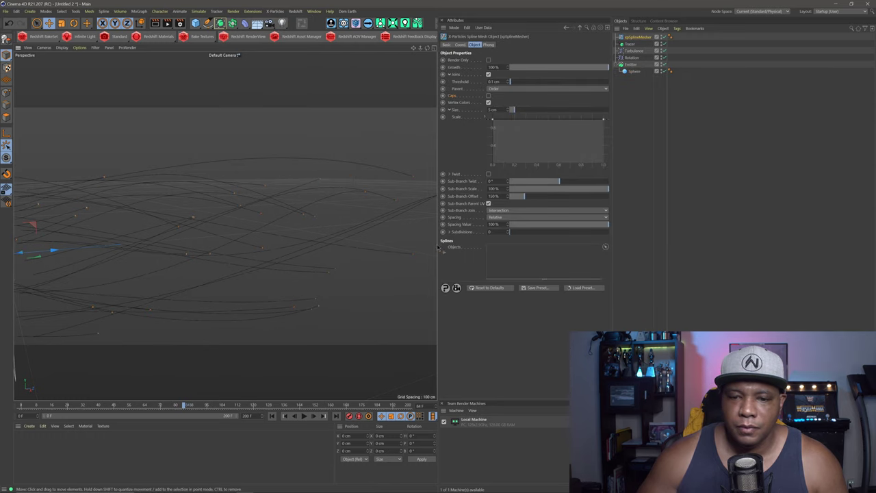
pyautogui.moveTo(437, 247); pyautogui.dragTo(391, 241)
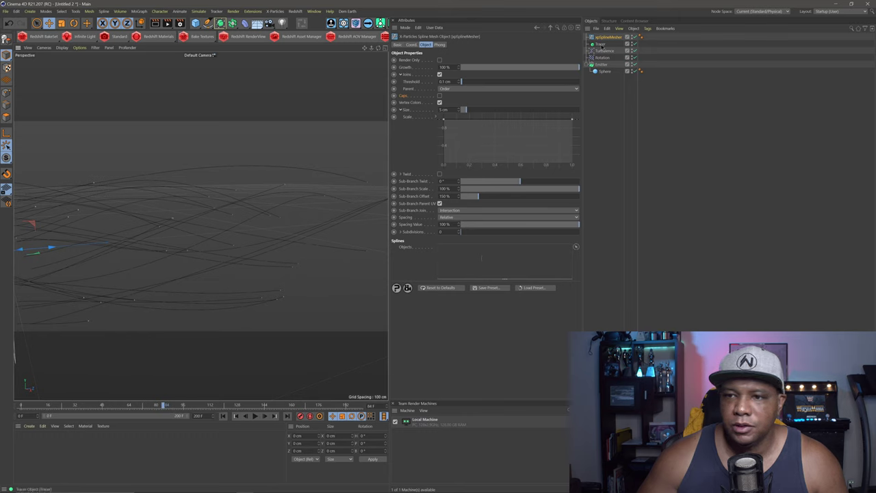
pyautogui.moveTo(521, 221); pyautogui.dragTo(480, 262)
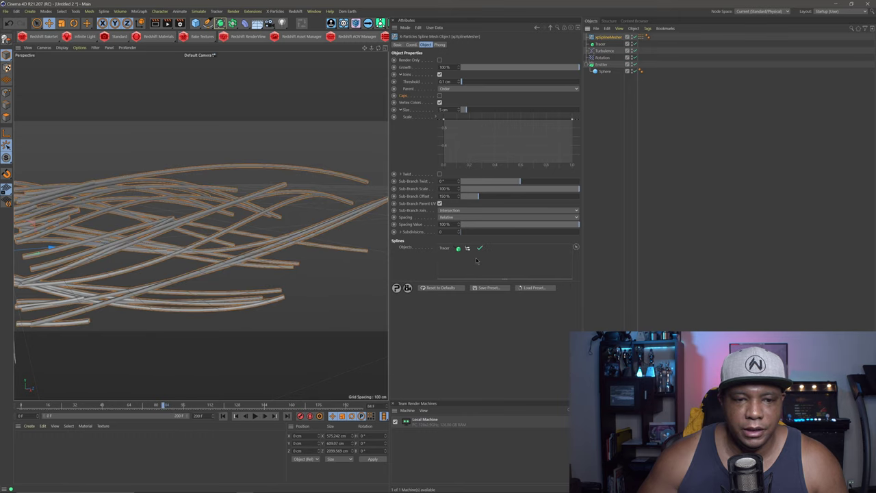
# Step: Set the xpSplineMesher's Size to 2 cm
pyautogui.scroll(-3, 206, 233)
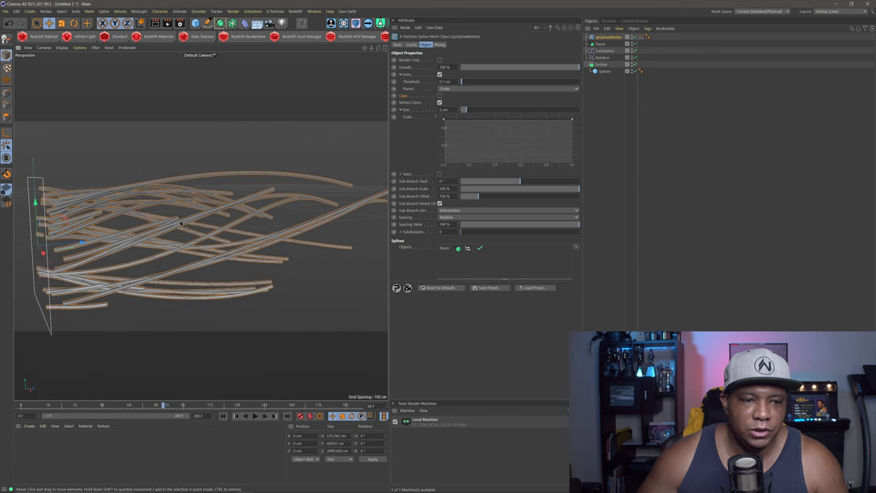
pyautogui.keyDown('alt'); pyautogui.moveTo(197, 235); pyautogui.dragTo(219, 231); pyautogui.keyUp('alt')
pyautogui.click(450, 109)
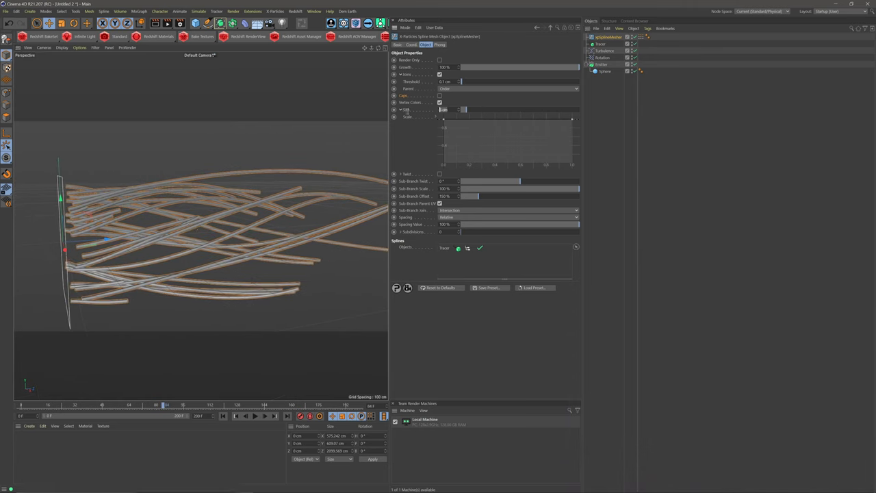
pyautogui.write('2')
pyautogui.press('Return')
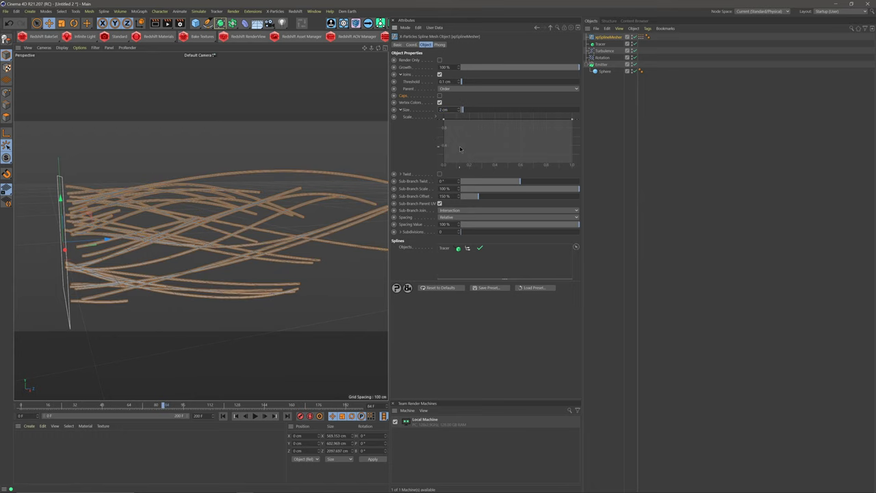
# Step: Shape the spline mesher's Scale curve to start at about 0.7 and taper down to zero at its end
pyautogui.scroll(5, 240, 226)
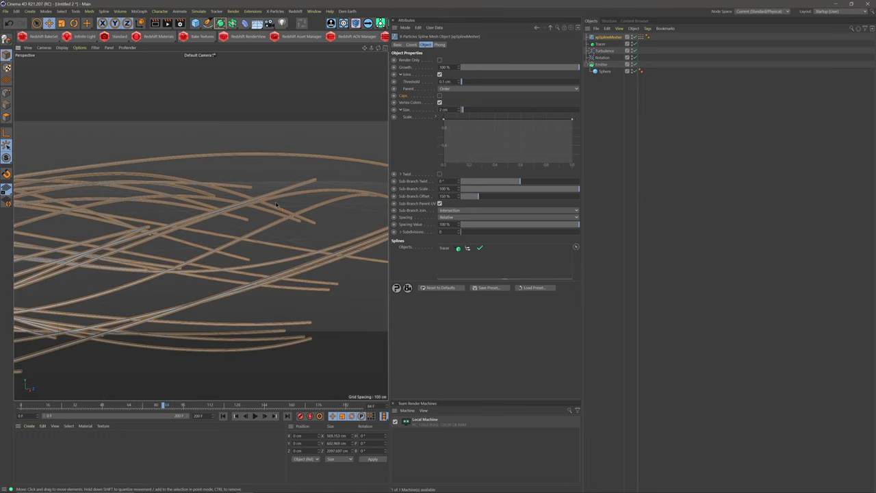
pyautogui.moveTo(444, 120)
pyautogui.mouseDown()
pyautogui.moveTo(445, 158)
pyautogui.moveTo(445, 120)
pyautogui.mouseUp()
pyautogui.moveTo(573, 120); pyautogui.dragTo(583, 186)
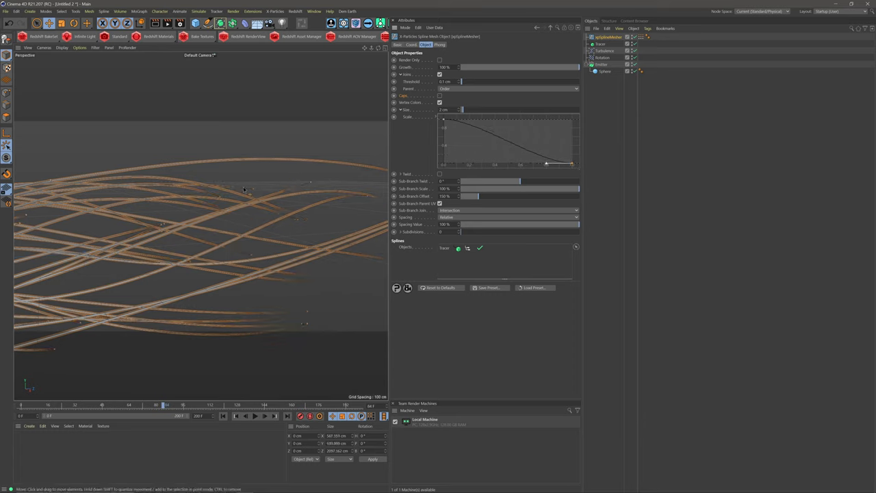
pyautogui.keyDown('alt'); pyautogui.moveTo(259, 209); pyautogui.dragTo(233, 219); pyautogui.keyUp('alt')
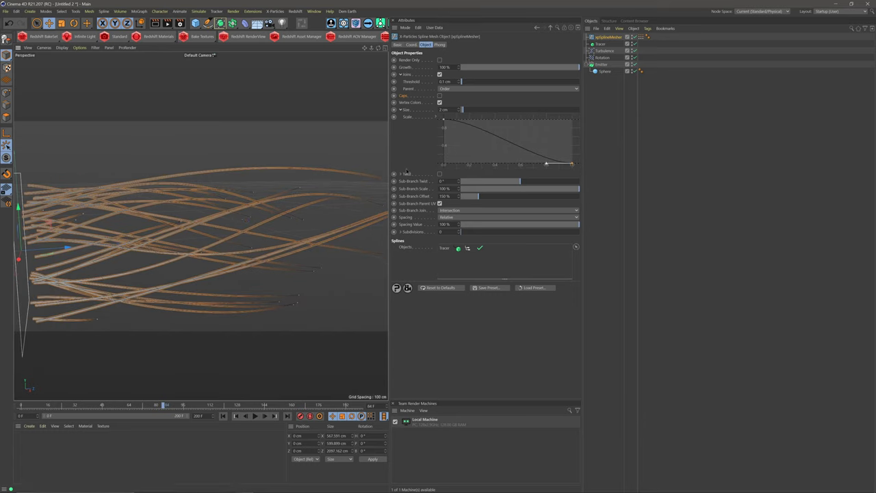
pyautogui.moveTo(443, 120); pyautogui.dragTo(439, 134)
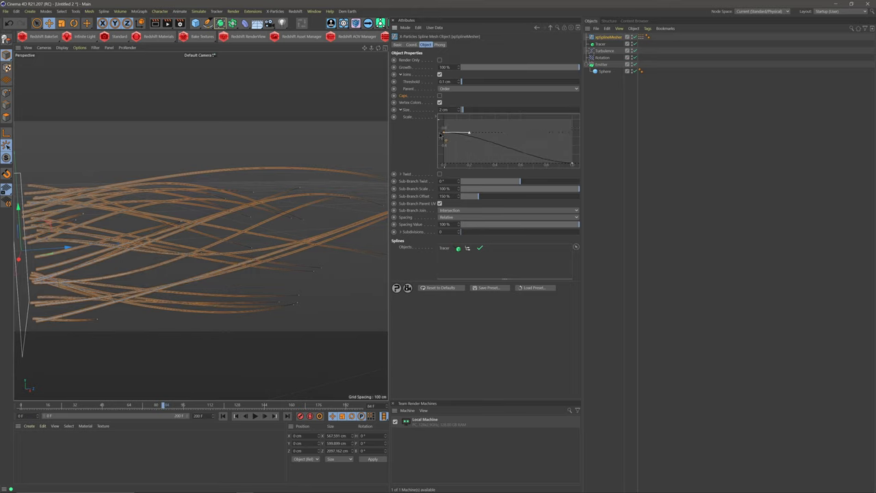
# Step: Play the animation from the first frame to preview the tapered spline meshes, stopping partway
pyautogui.click(222, 416)
pyautogui.click(255, 416)
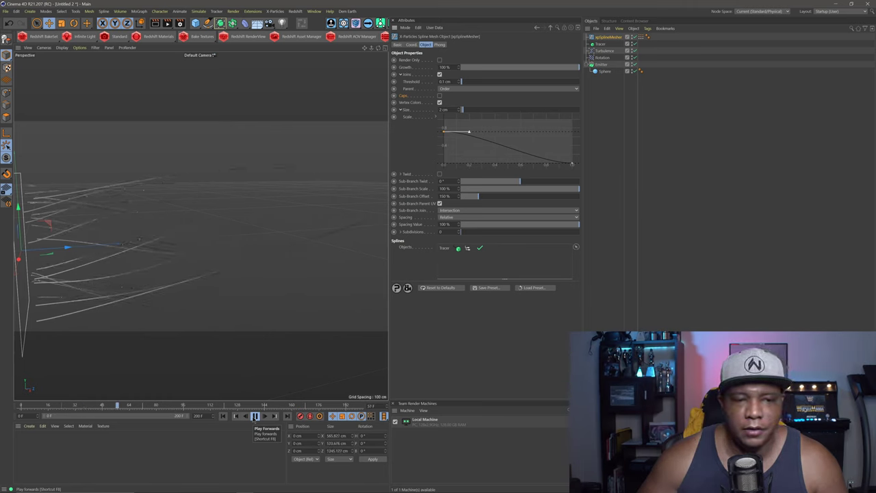
pyautogui.click(254, 416)
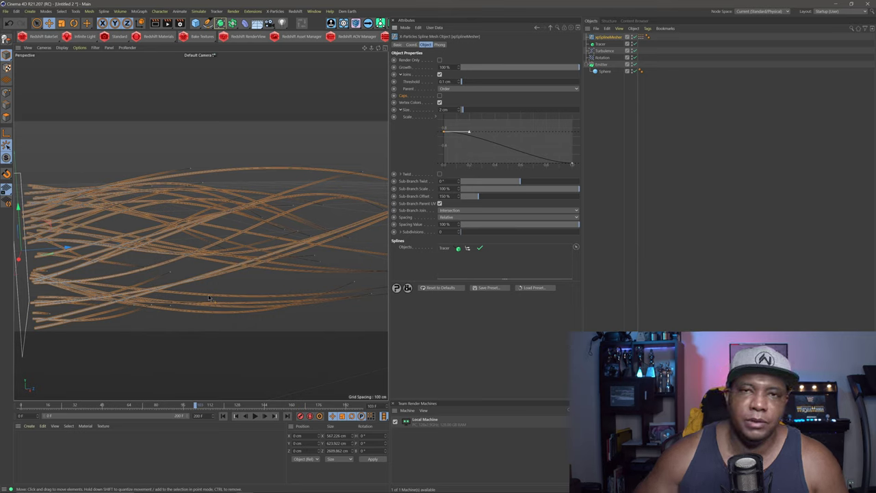
# Step: Create a new standard material and name it "Spline Material"
pyautogui.doubleClick(40, 451)
pyautogui.doubleClick(25, 465)
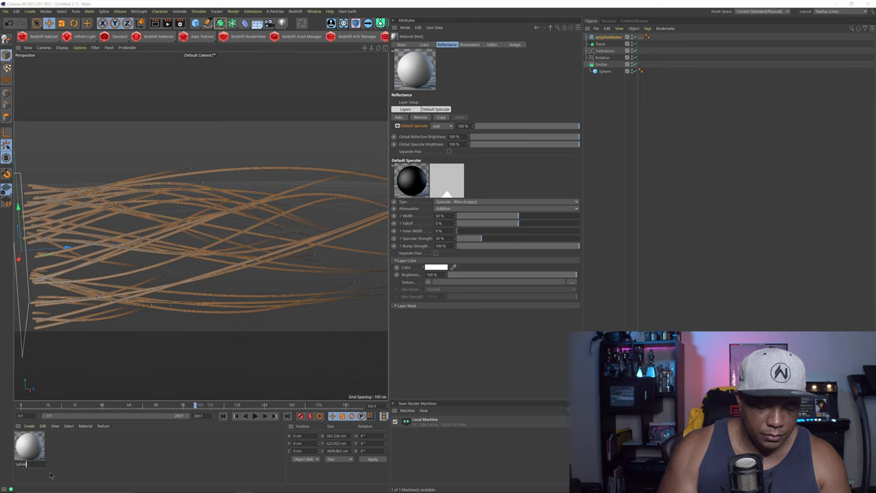
pyautogui.write('Spline Material')
pyautogui.press('Return')
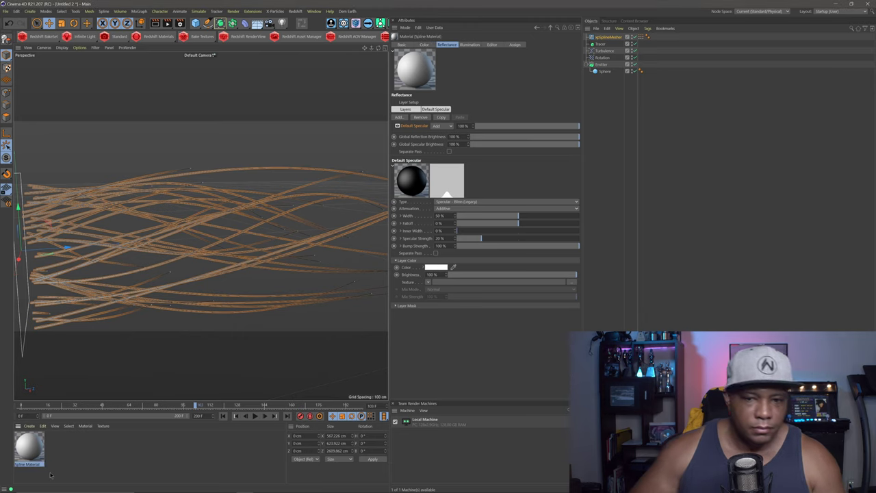
# Step: Open Spline Material for editing and load a Gradient shader as its Color texture
pyautogui.doubleClick(30, 448)
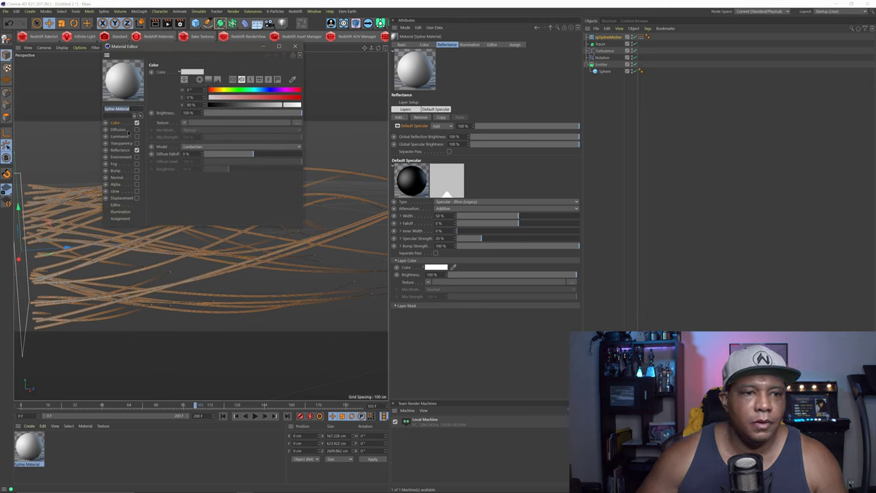
pyautogui.moveTo(192, 47); pyautogui.dragTo(287, 57)
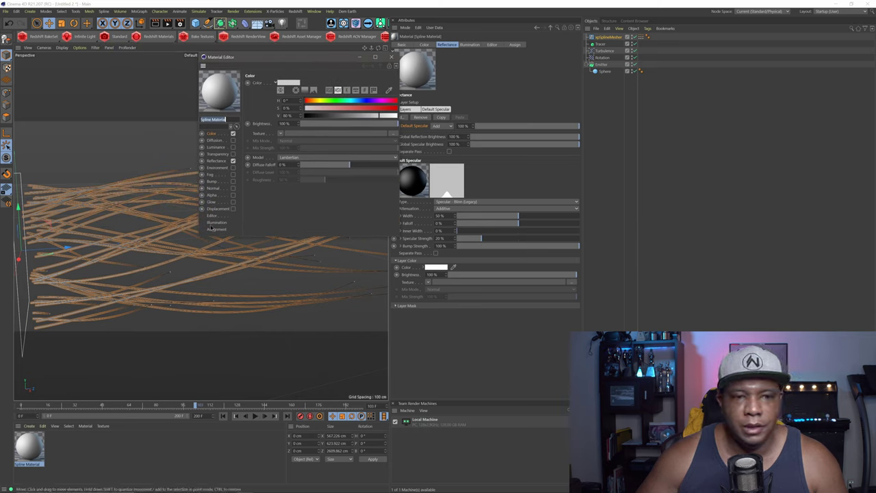
pyautogui.moveTo(220, 139); pyautogui.dragTo(258, 146)
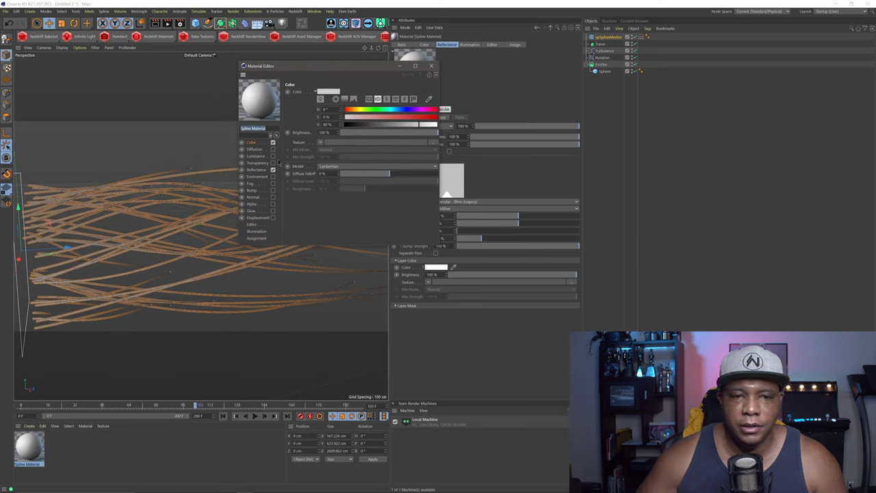
pyautogui.click(319, 143)
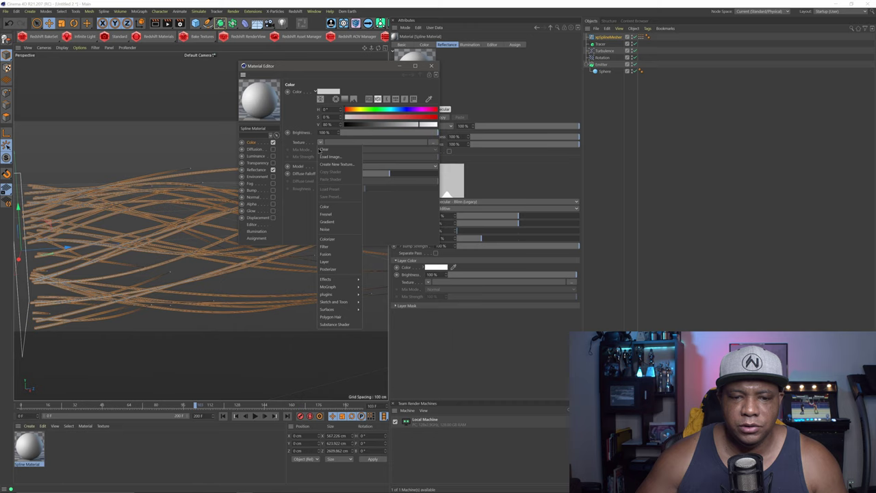
pyautogui.click(335, 222)
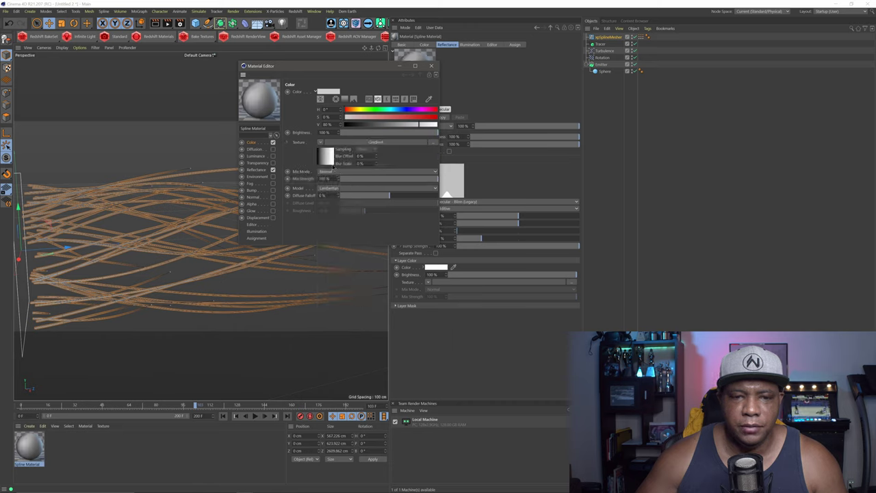
pyautogui.click(326, 164)
pyautogui.click(255, 142)
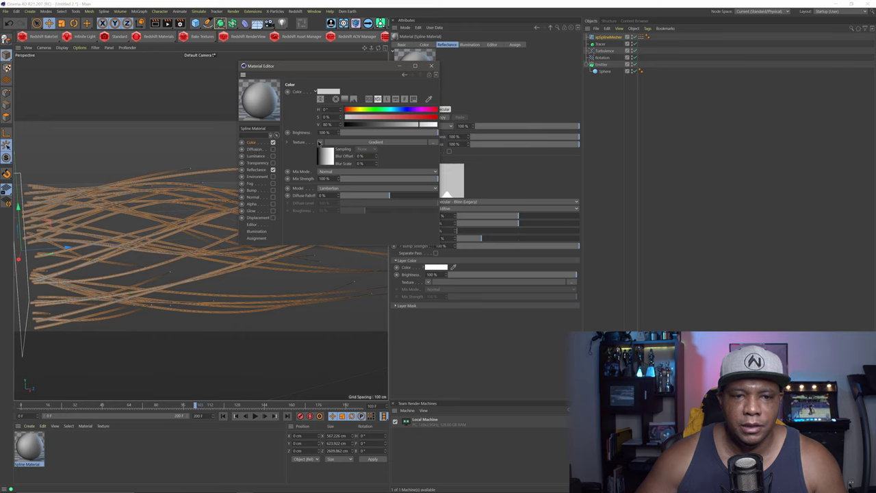
pyautogui.click(320, 142)
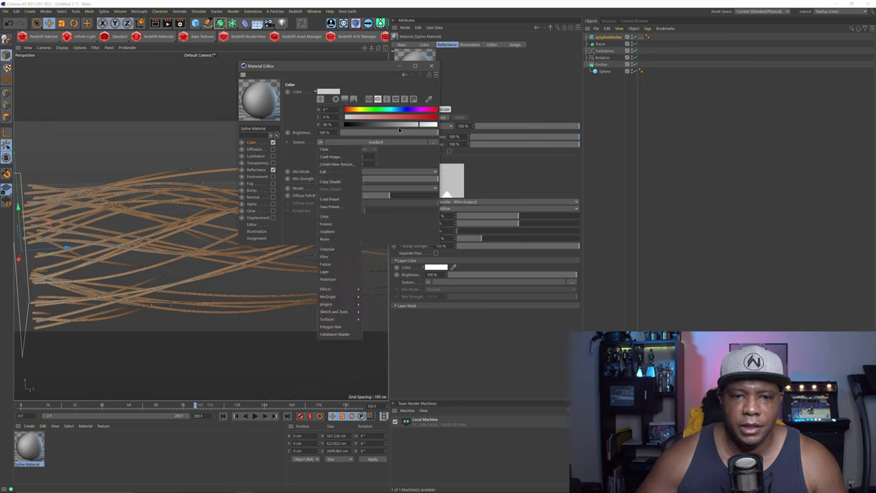
pyautogui.press('Escape')
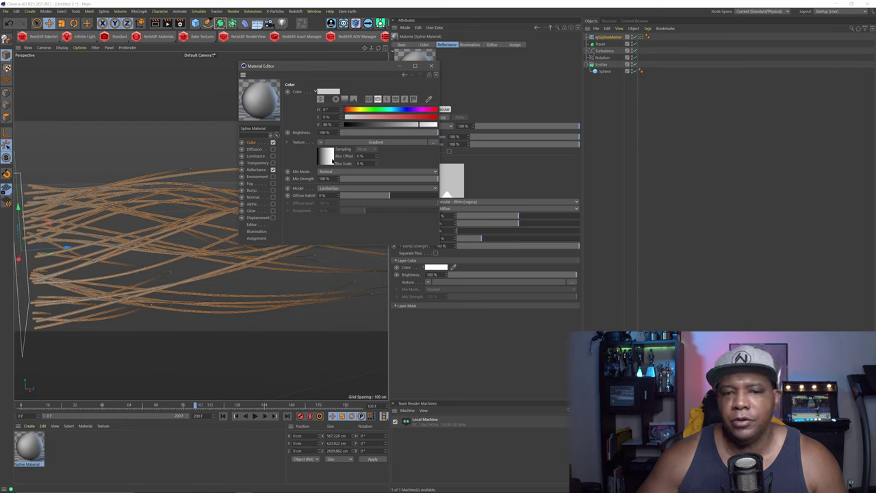
# Step: Set the gradient's start knot to red (hue 0°) and its end knot to blue (hue 200°), both at full saturation and value
pyautogui.click(333, 160)
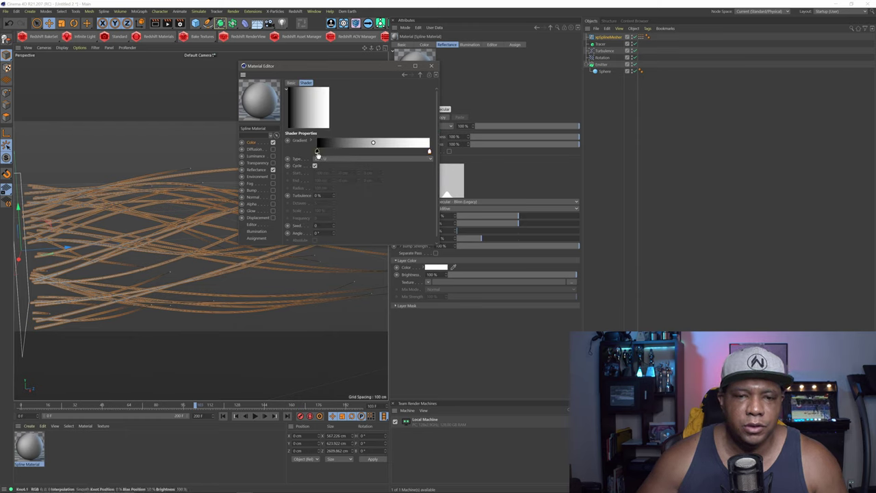
pyautogui.doubleClick(317, 152)
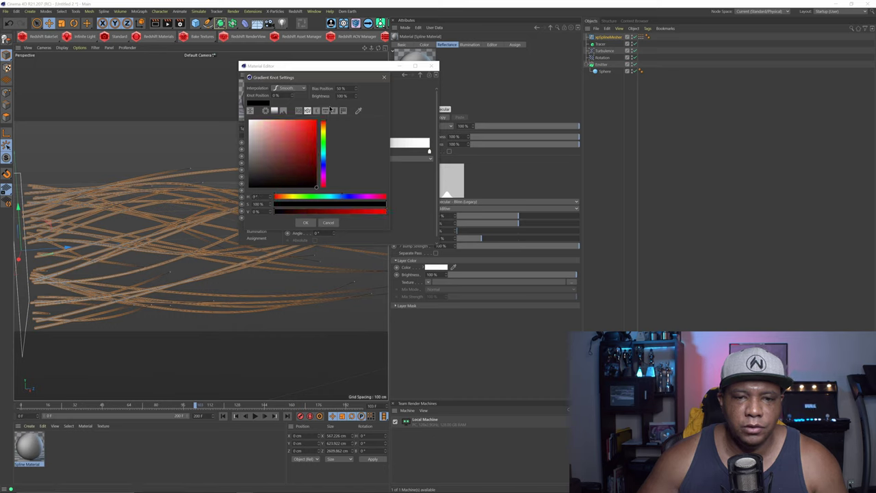
pyautogui.click(306, 134)
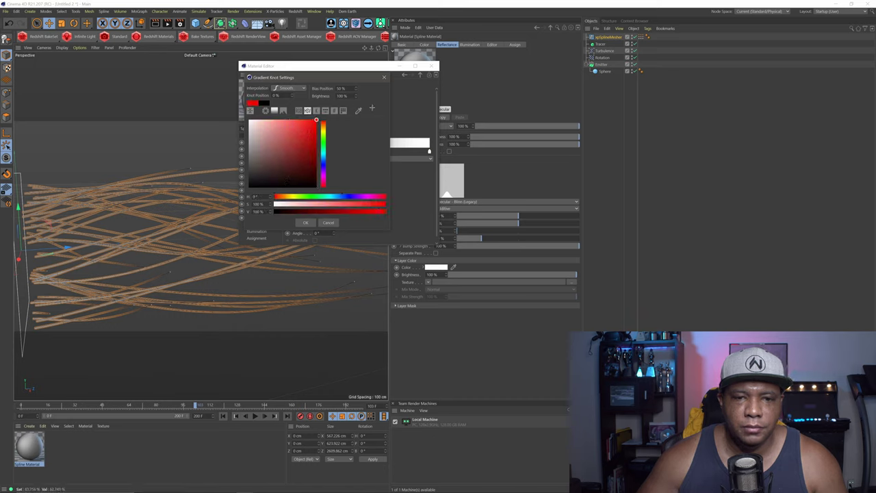
pyautogui.click(304, 223)
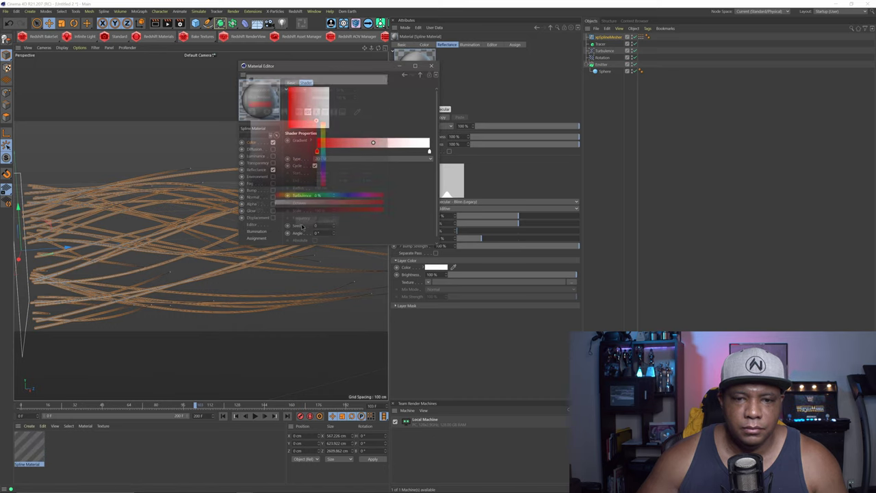
pyautogui.doubleClick(430, 150)
pyautogui.click(434, 156)
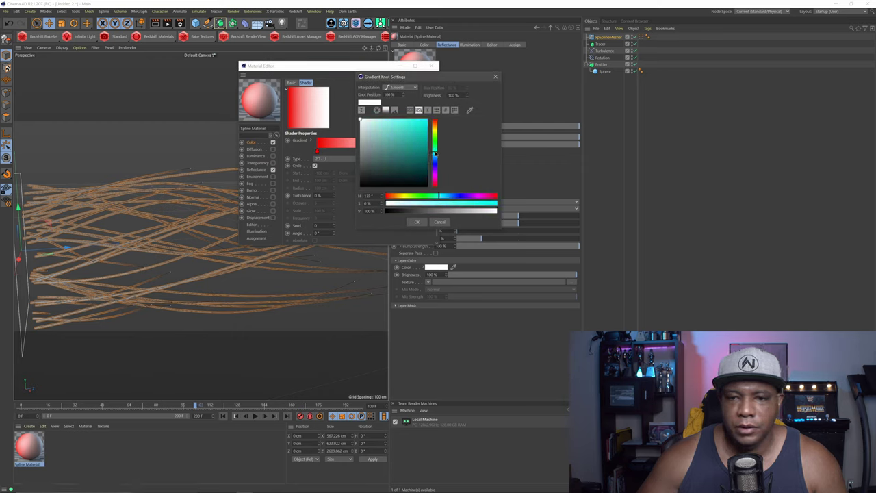
pyautogui.click(428, 121)
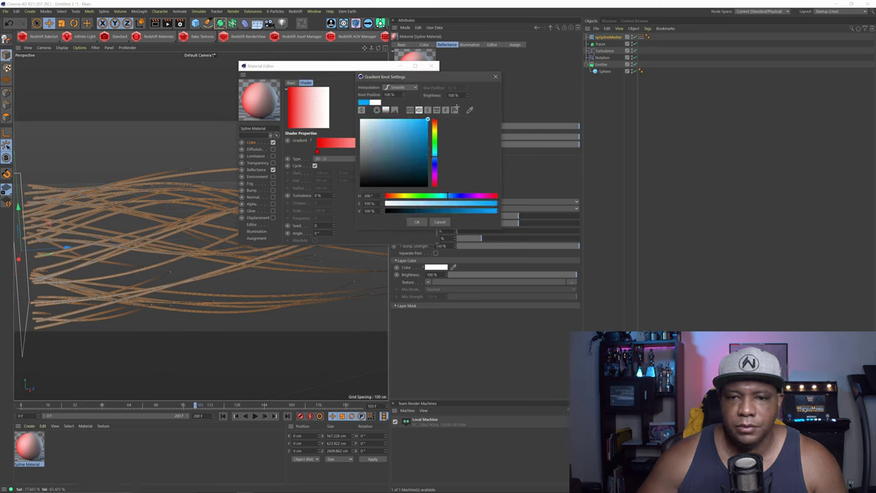
pyautogui.click(417, 222)
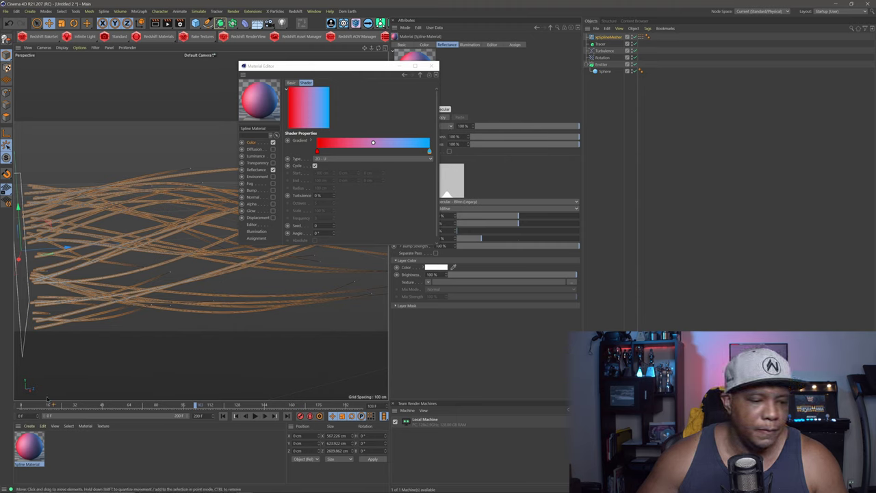
# Step: Apply Spline Material to the xpSplineMesher object and inspect the strands up close
pyautogui.moveTo(31, 447); pyautogui.dragTo(614, 38)
pyautogui.scroll(5, 212, 243)
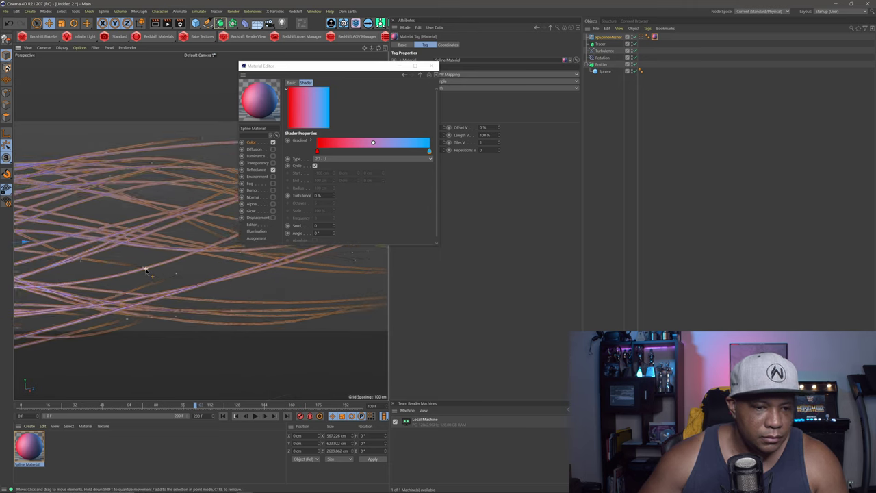
pyautogui.moveTo(146, 271)
pyautogui.keyDown('alt'); pyautogui.mouseDown()
pyautogui.moveTo(181, 292)
pyautogui.moveTo(145, 297)
pyautogui.moveTo(168, 288)
pyautogui.moveTo(154, 281)
pyautogui.mouseUp(); pyautogui.keyUp('alt')
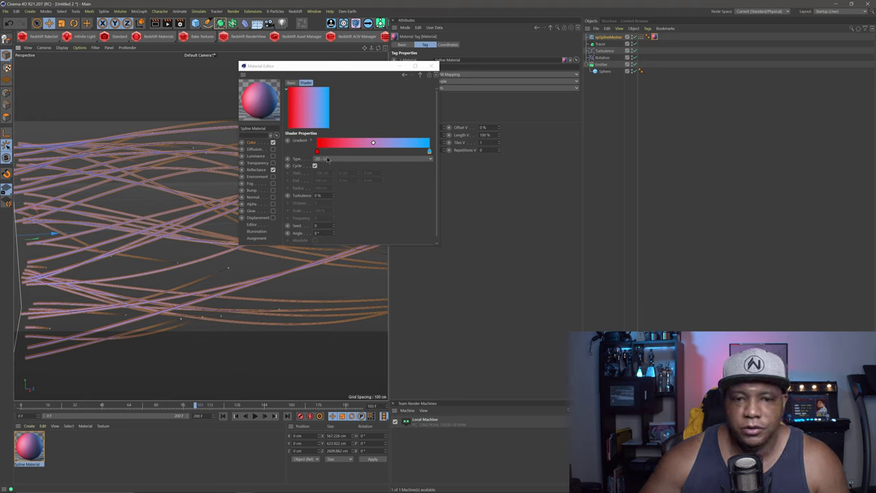
# Step: Change the gradient type to 2D - V so the colours run along the length of the strands
pyautogui.click(330, 159)
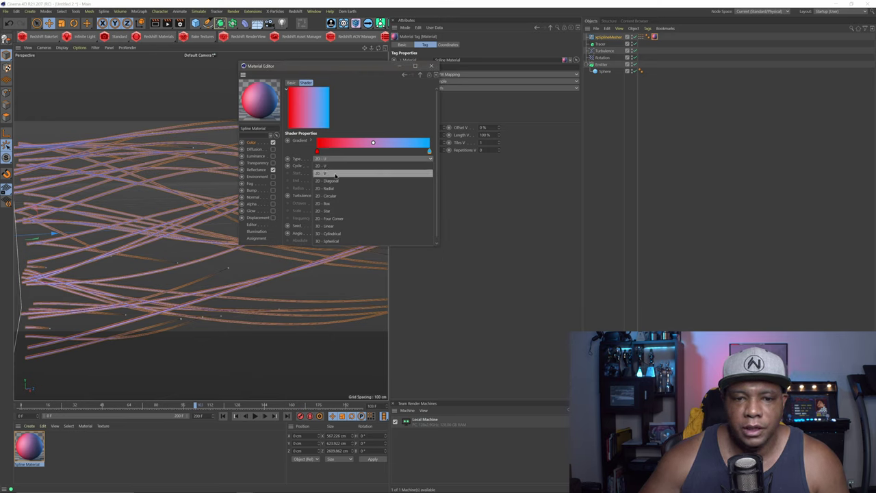
pyautogui.click(335, 175)
pyautogui.keyDown('alt'); pyautogui.moveTo(246, 273); pyautogui.dragTo(260, 301); pyautogui.keyUp('alt')
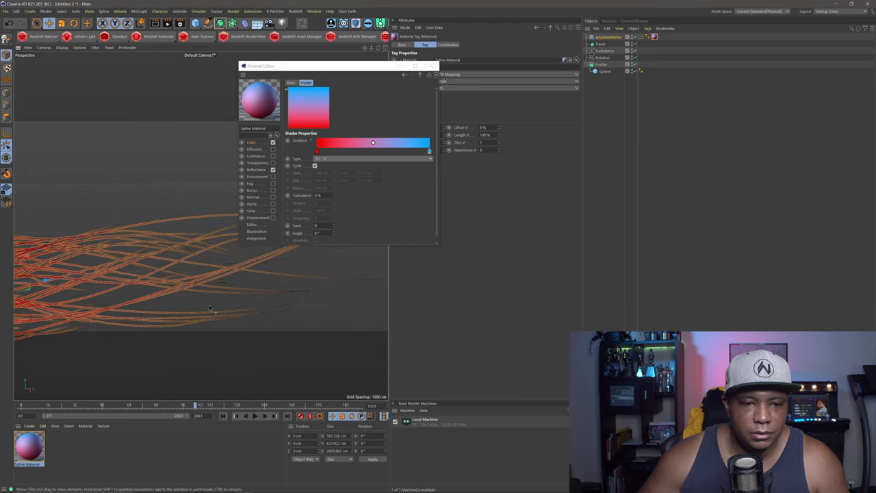
# Step: Play the animation in short stretches and examine the gradient colouring along the strands, with the spline mesher deselected for a closer look
pyautogui.click(255, 415)
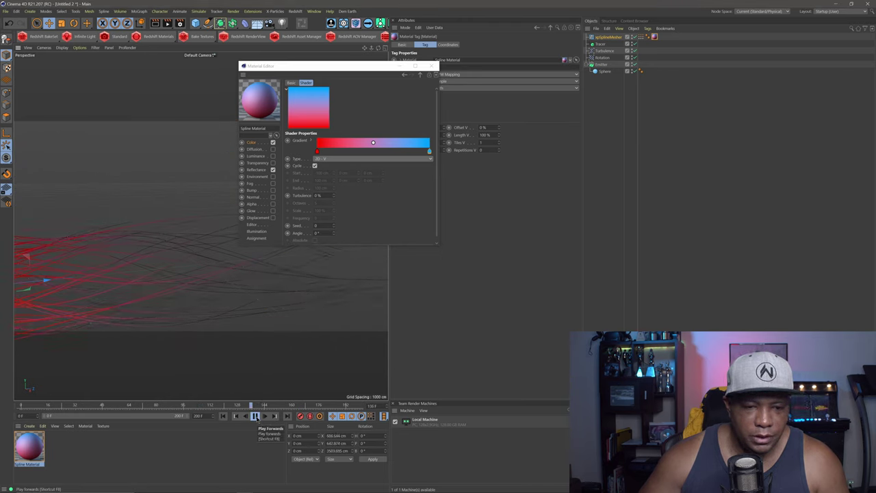
pyautogui.click(254, 416)
pyautogui.click(258, 317)
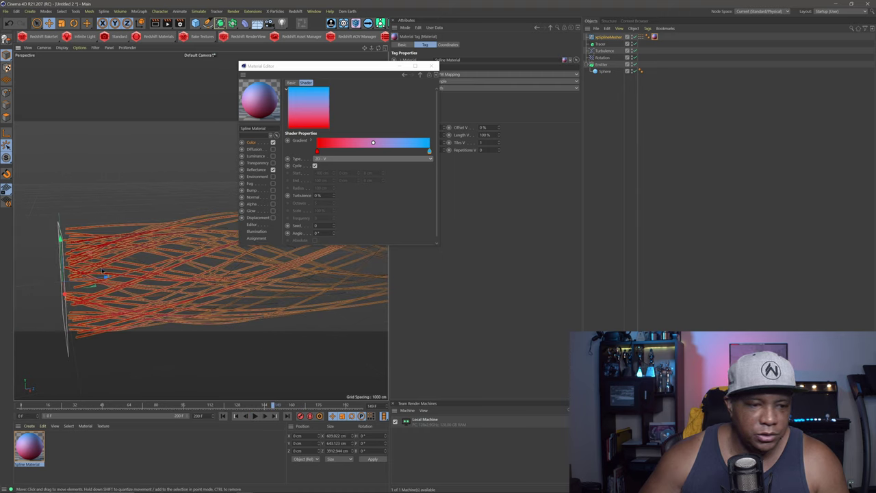
pyautogui.keyDown('alt'); pyautogui.moveTo(271, 317); pyautogui.dragTo(252, 294); pyautogui.keyUp('alt')
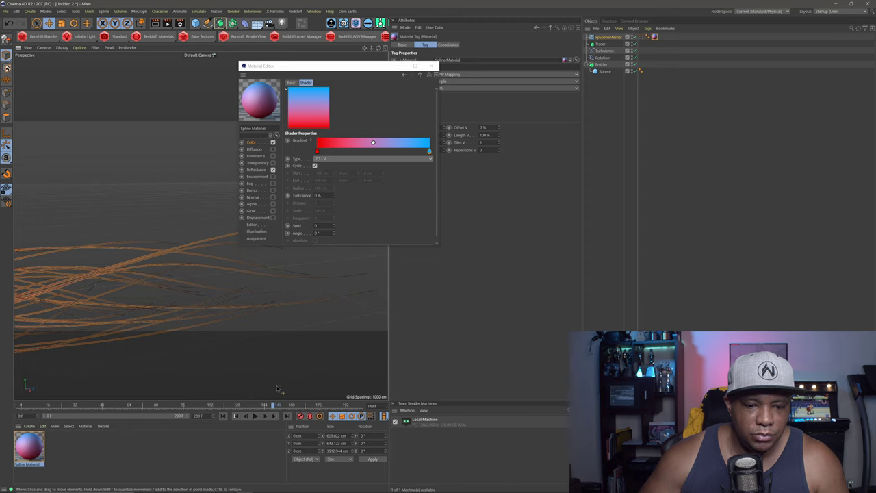
pyautogui.click(255, 416)
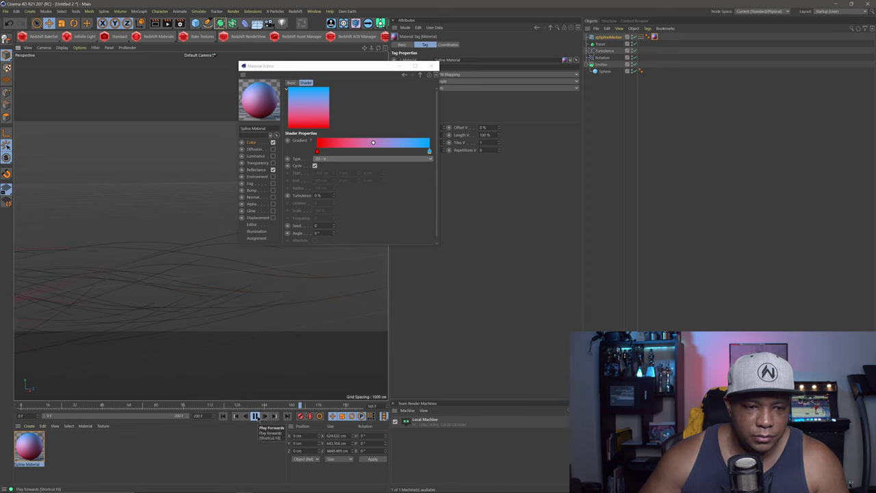
pyautogui.click(256, 415)
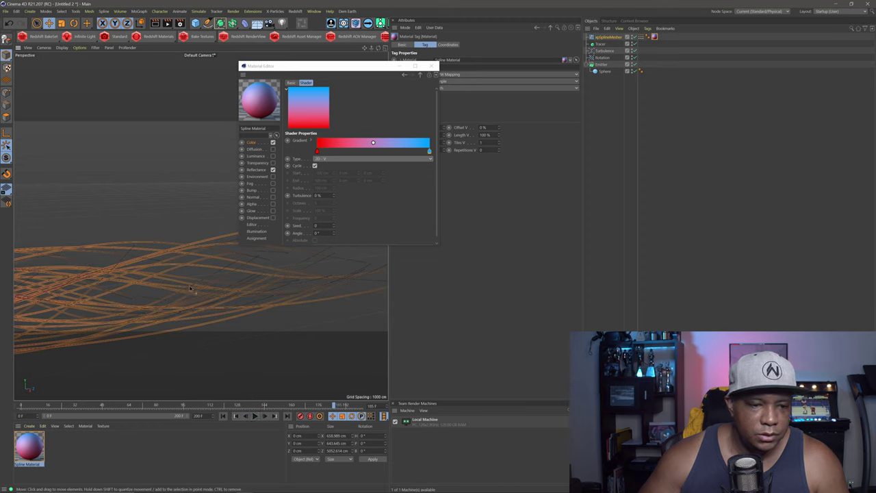
pyautogui.scroll(5, 192, 288)
pyautogui.click(119, 299)
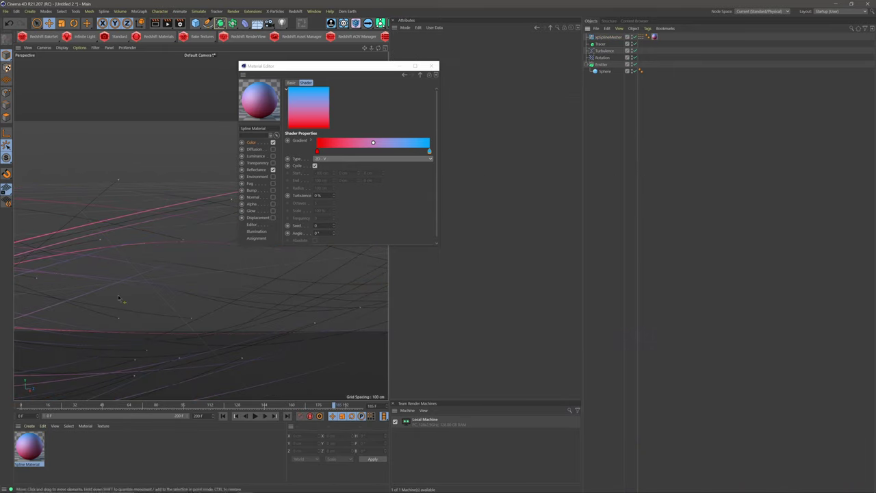
pyautogui.scroll(-5, 165, 297)
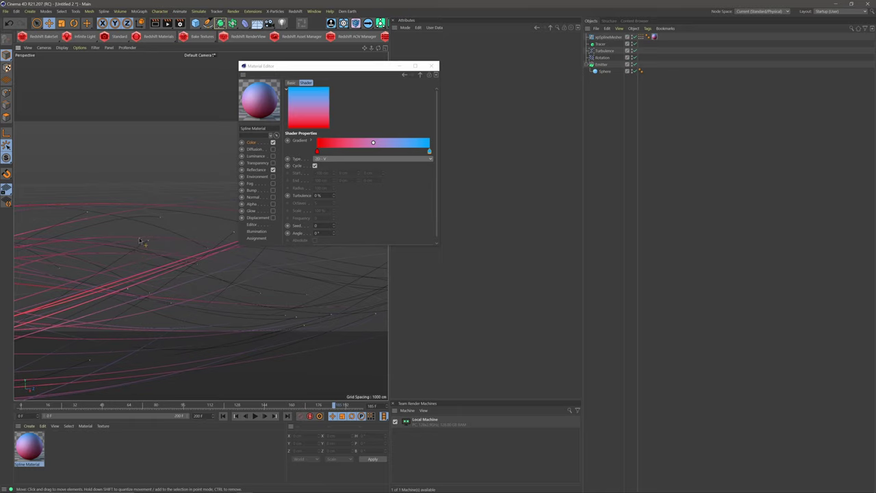
# Step: Create a second standard material and name it "Glow"
pyautogui.doubleClick(79, 454)
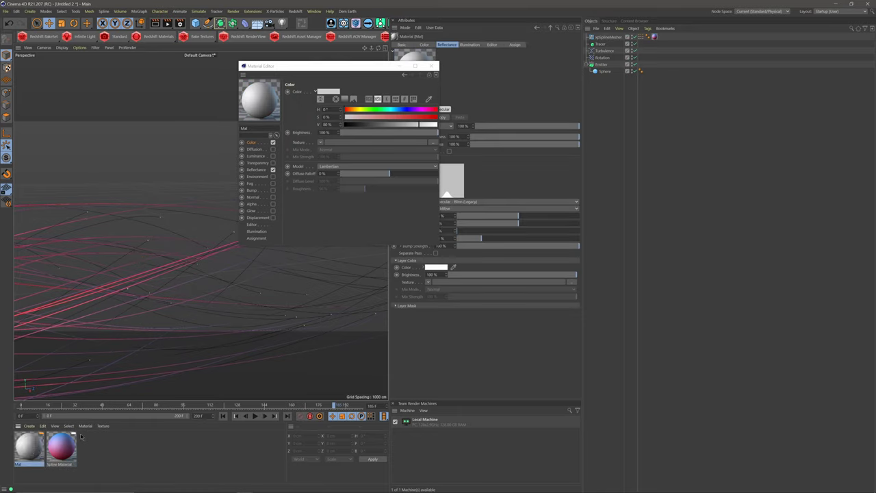
pyautogui.doubleClick(19, 464)
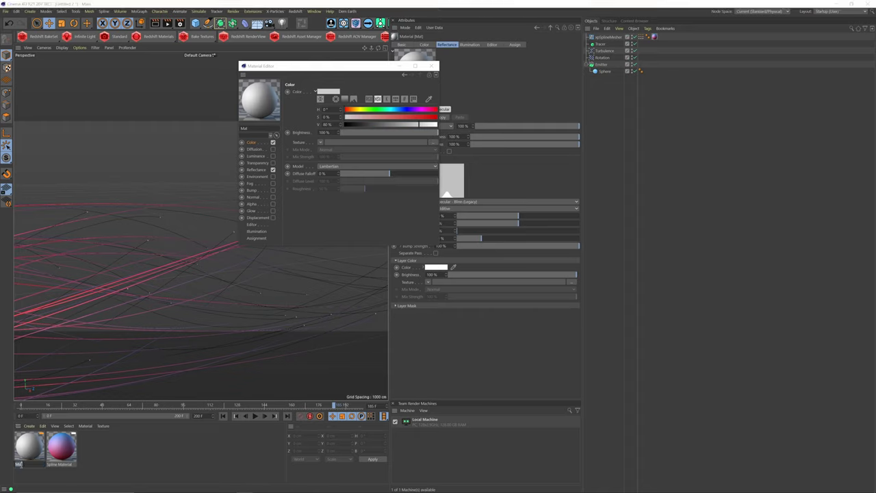
pyautogui.write('Glow')
pyautogui.press('Return')
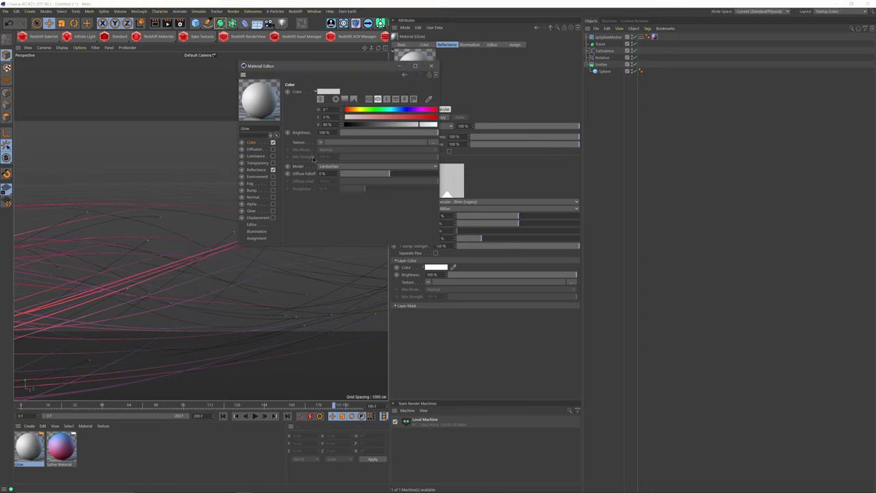
# Step: Turn off Glow's Color and Reflectance channels, enable Luminance, and assign the material to the Sphere under the Emitter
pyautogui.click(272, 142)
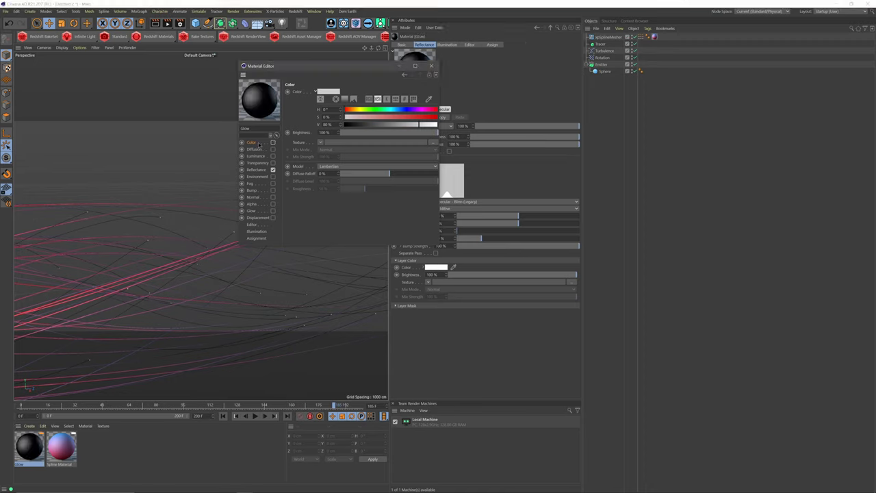
pyautogui.click(272, 170)
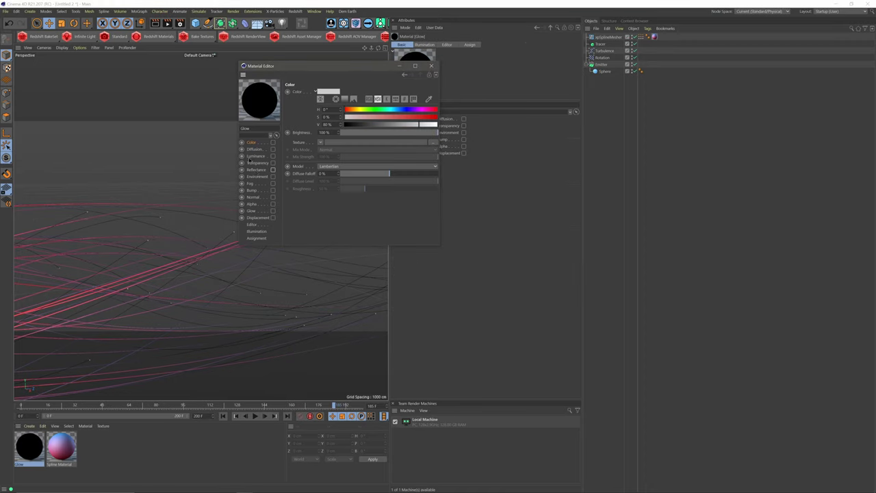
pyautogui.click(256, 156)
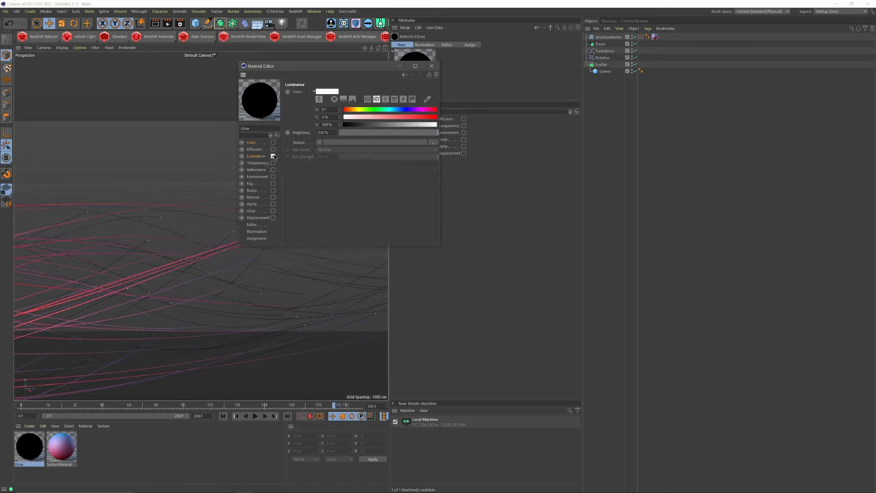
pyautogui.click(272, 156)
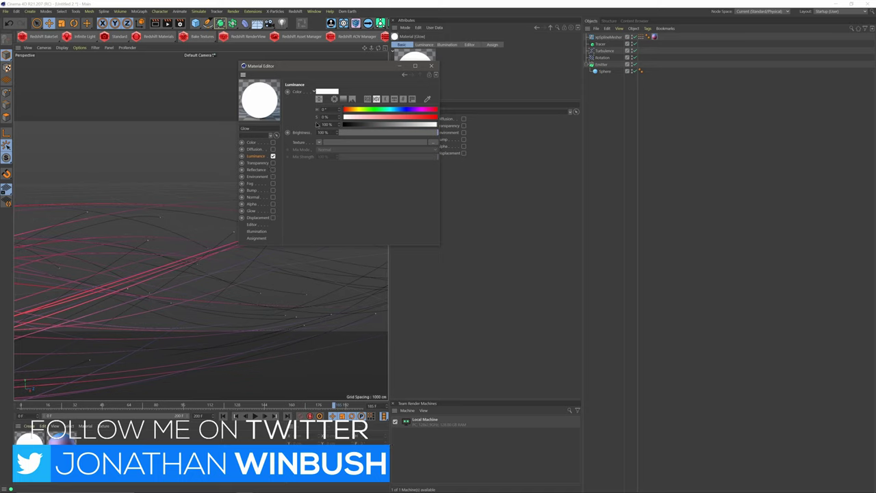
pyautogui.click(431, 67)
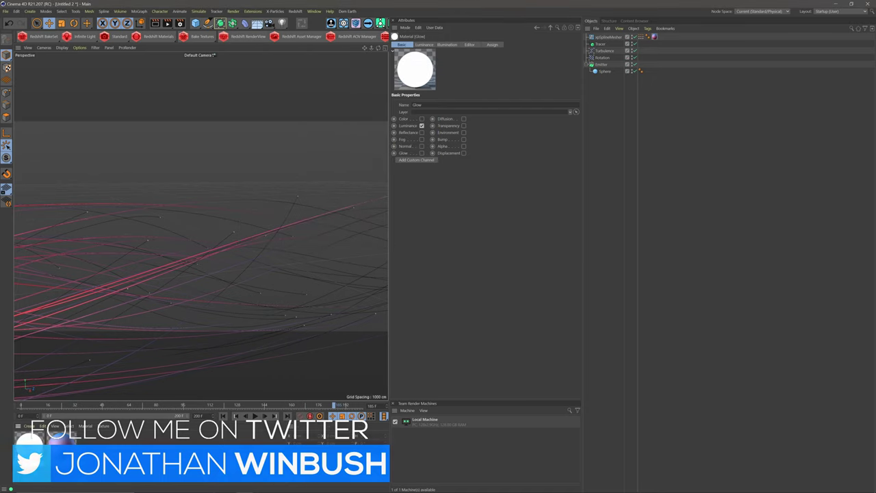
pyautogui.moveTo(653, 102); pyautogui.dragTo(609, 72)
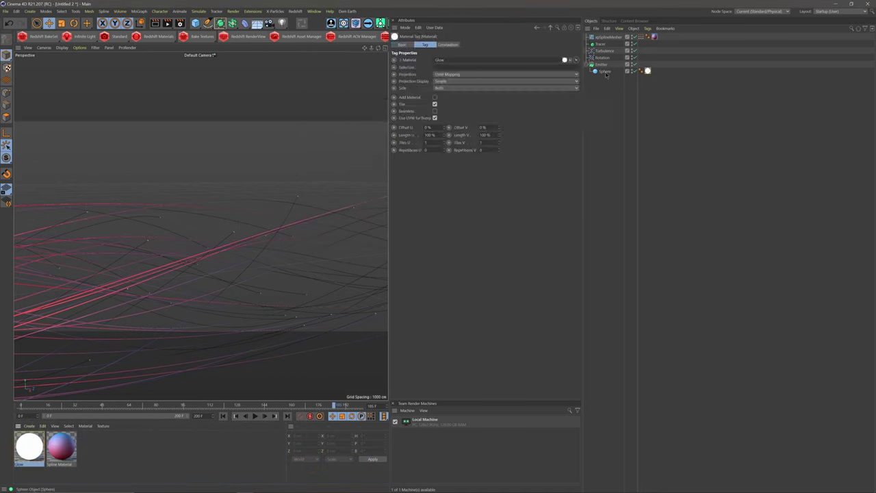
# Step: Replace Spline Material's Default Specular reflectance layer with a GGX layer
pyautogui.doubleClick(61, 449)
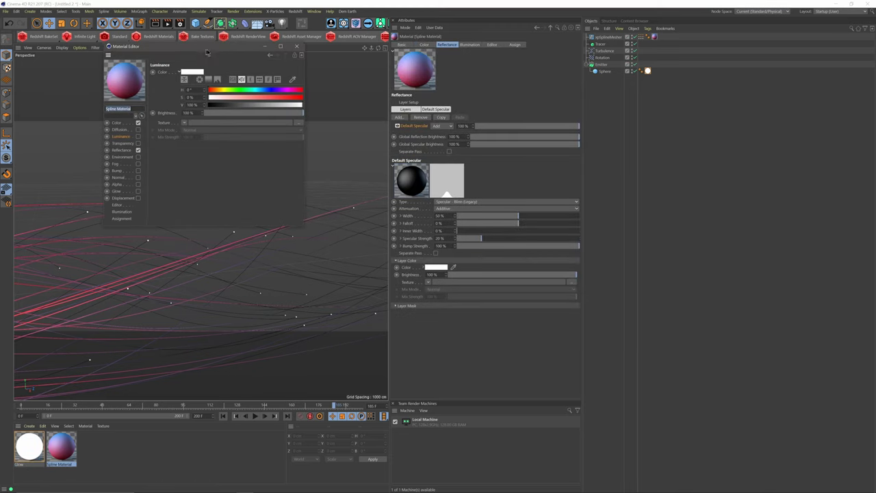
pyautogui.moveTo(171, 45); pyautogui.dragTo(316, 63)
pyautogui.click(266, 167)
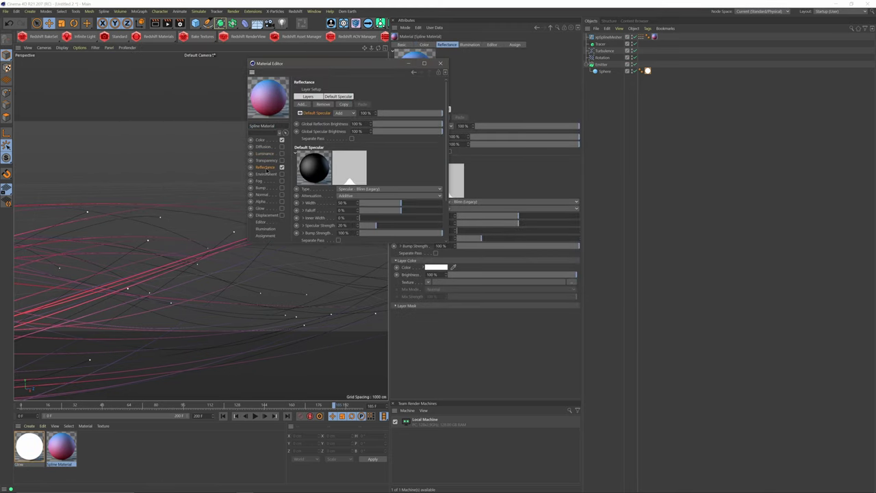
pyautogui.click(327, 105)
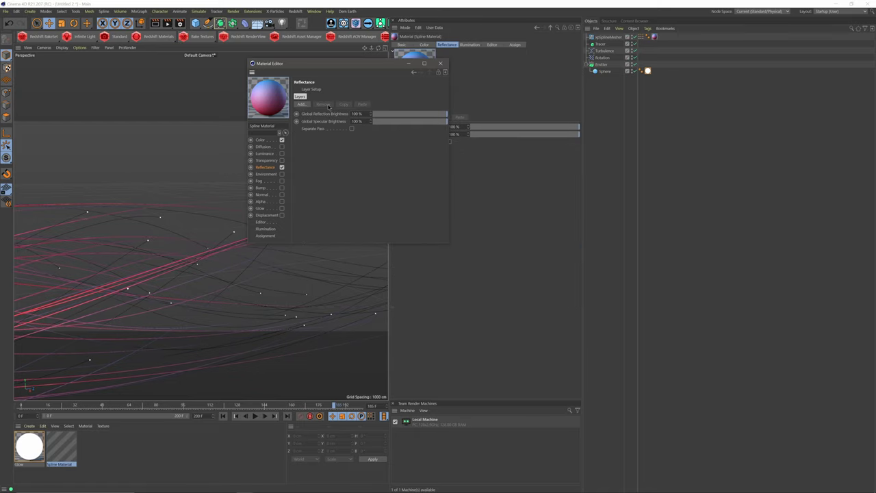
pyautogui.click(306, 105)
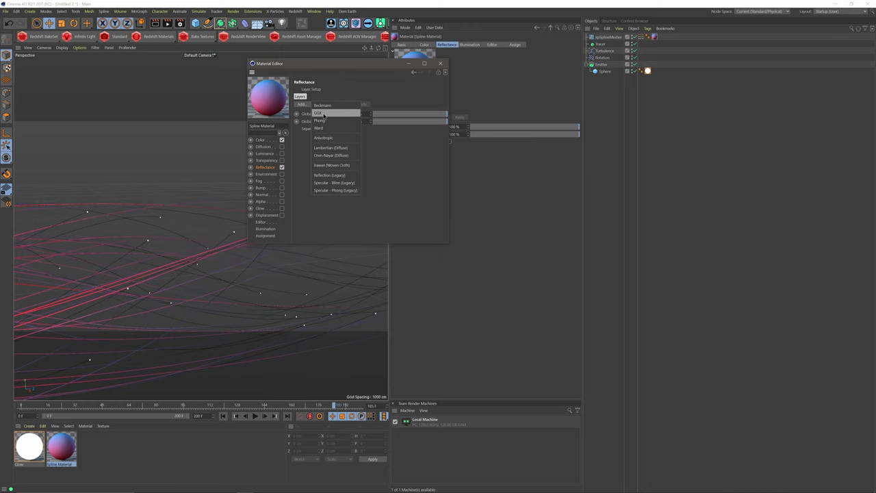
pyautogui.click(323, 113)
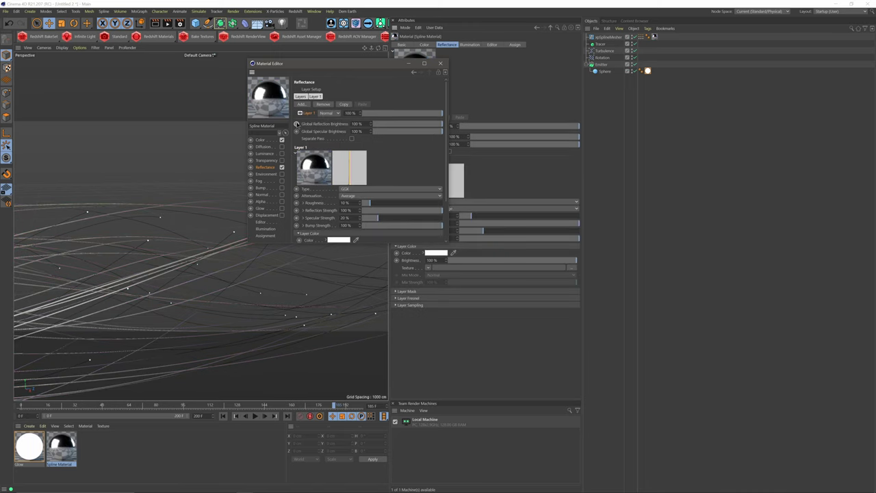
# Step: Set the GGX layer's strength to 1% and close the material editor
pyautogui.click(351, 113)
pyautogui.write('1')
pyautogui.press('Return')
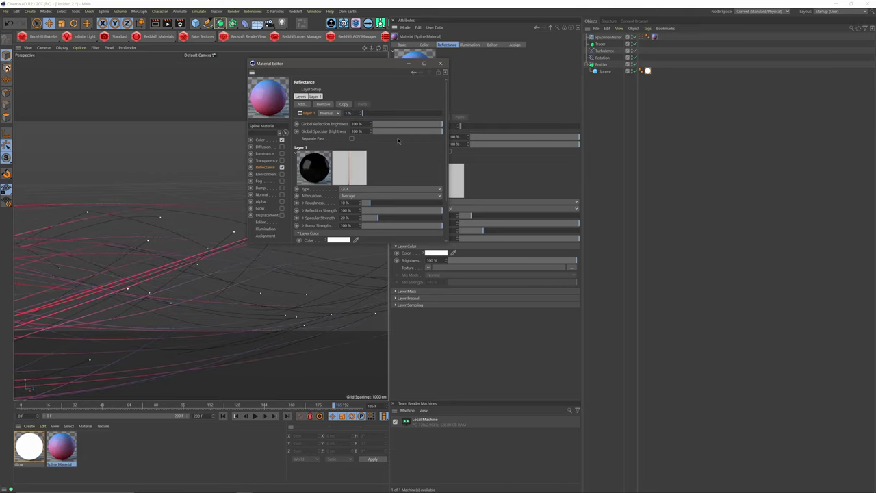
pyautogui.click(440, 64)
# Step: Save the scene in the C4D folder under the file name Tracer
pyautogui.keyDown('alt'); pyautogui.moveTo(287, 244); pyautogui.dragTo(200, 313); pyautogui.keyUp('alt')
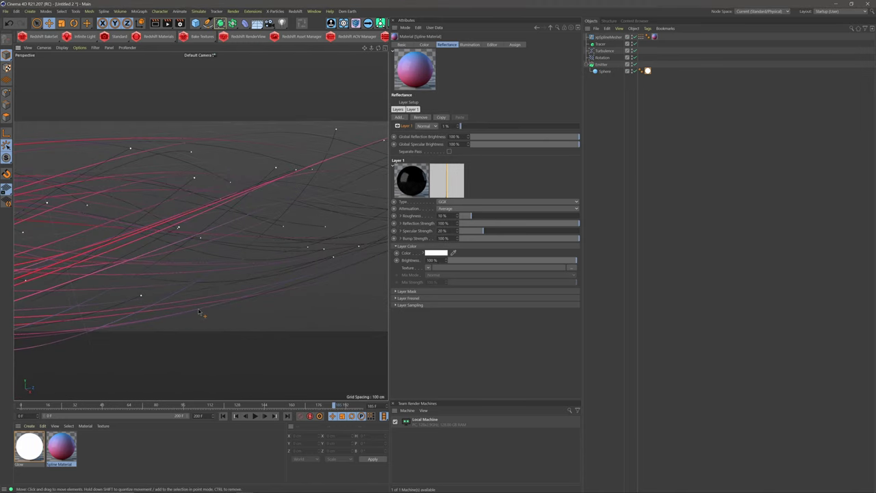
pyautogui.hotkey('ctrl', 's')
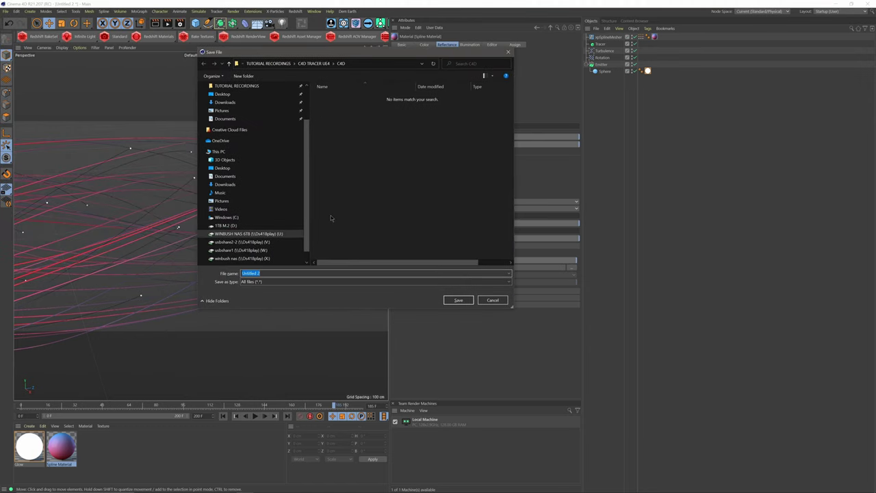
pyautogui.write('Tracer')
pyautogui.click(463, 300)
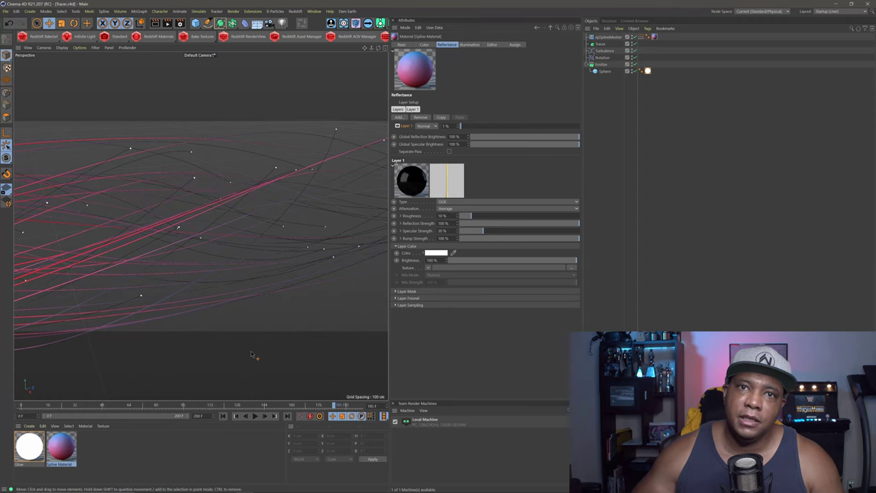
# Step: Save the project for Cineware as a separate file named Tracer_UE4 in the same C4D folder
pyautogui.click(6, 11)
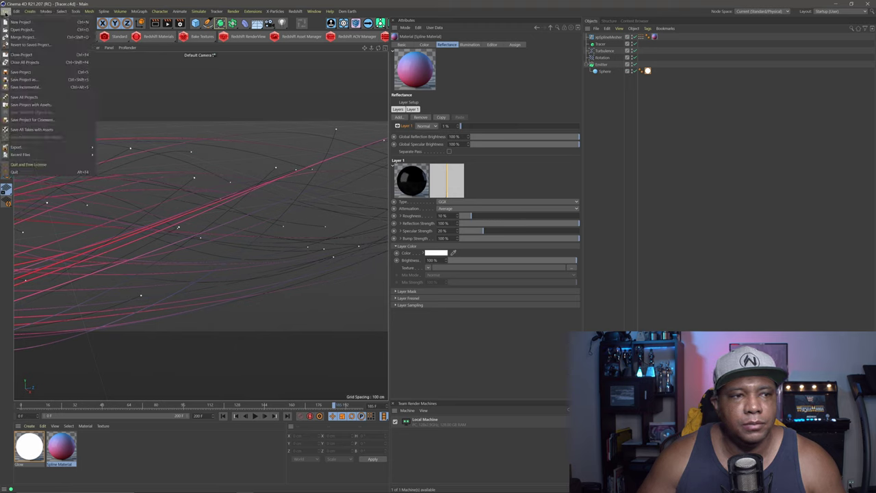
pyautogui.click(42, 121)
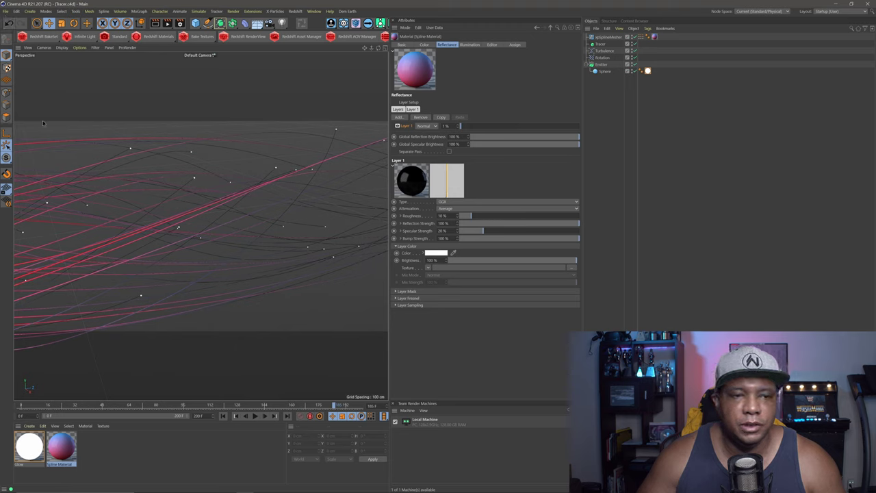
pyautogui.click(342, 98)
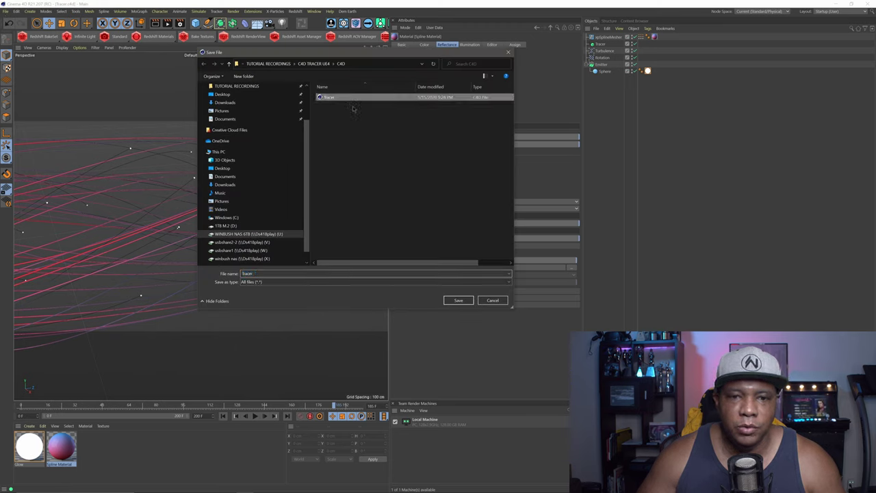
pyautogui.click(267, 273)
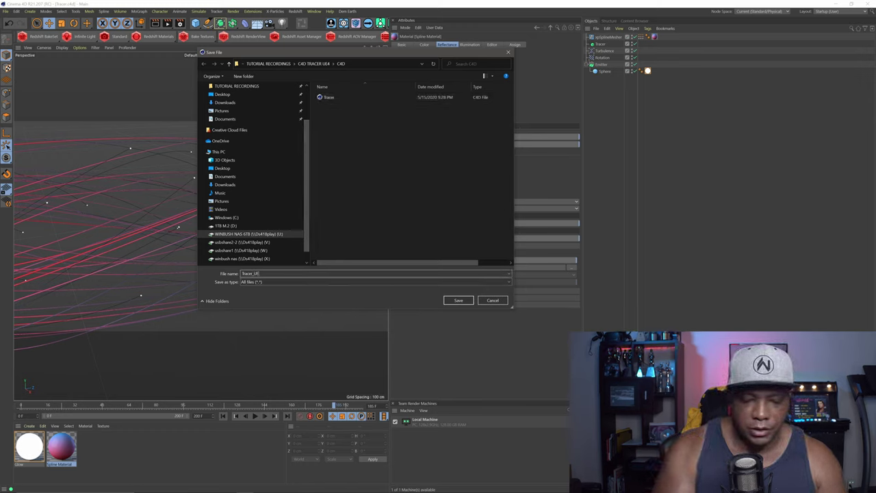
pyautogui.write('_UE5')
pyautogui.press('BackSpace')
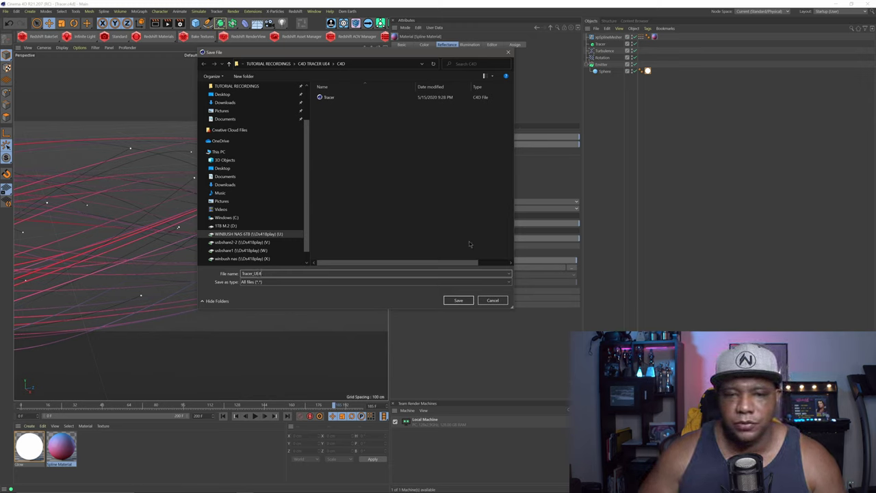
pyautogui.click(468, 300)
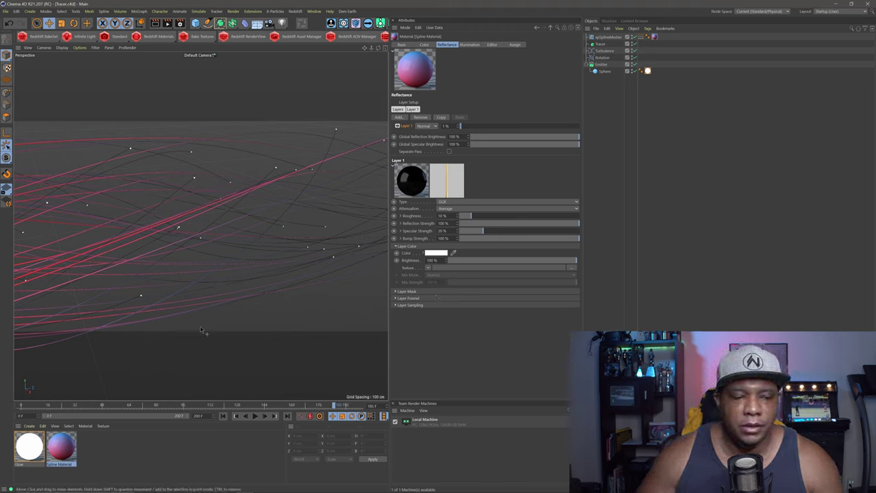
# Step: Switch to the Epic Games Launcher and launch Unreal Engine 4.25.0
pyautogui.moveTo(301, 491)
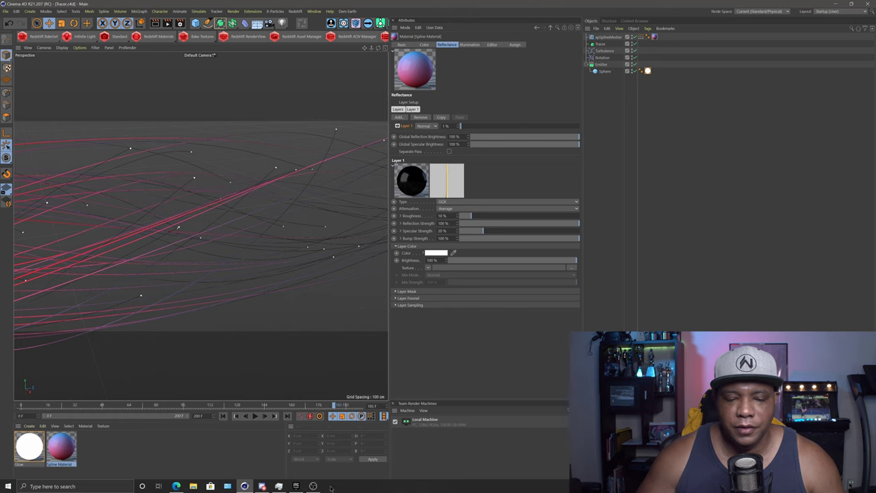
pyautogui.click(296, 486)
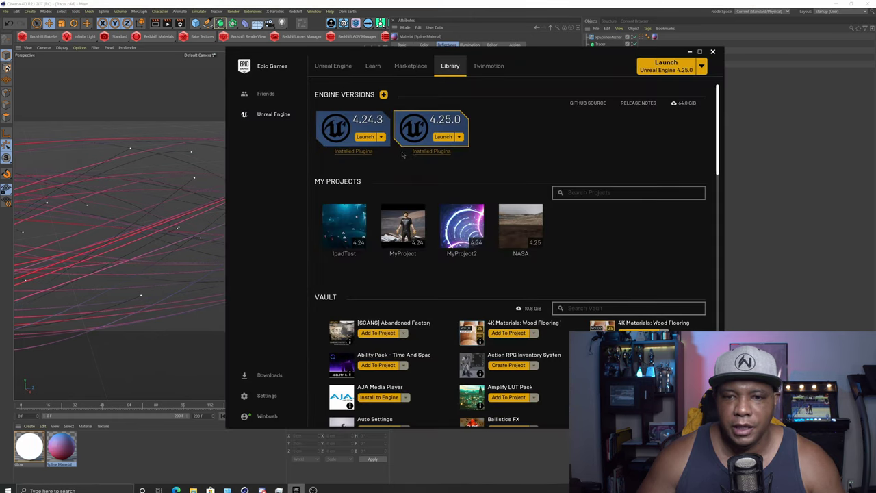
pyautogui.click(443, 137)
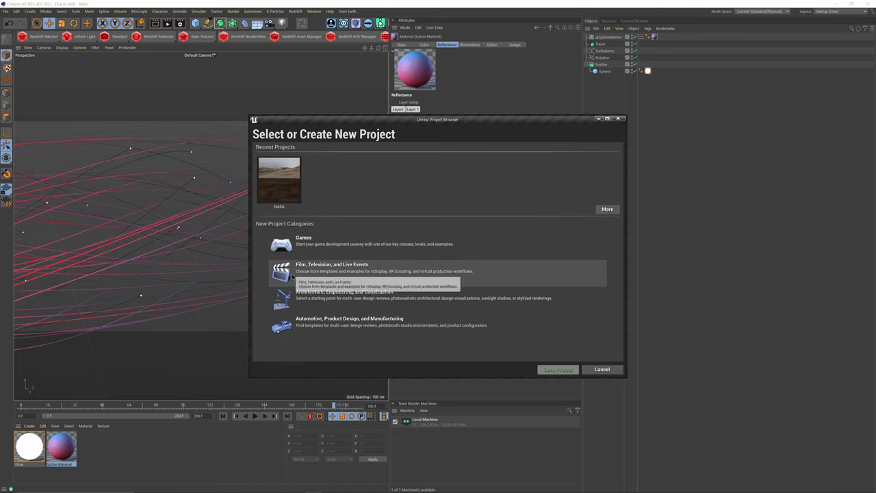
# Step: Start a new project in the Film, Television, and Live Events category using the Blank template
pyautogui.click(347, 273)
pyautogui.click(505, 369)
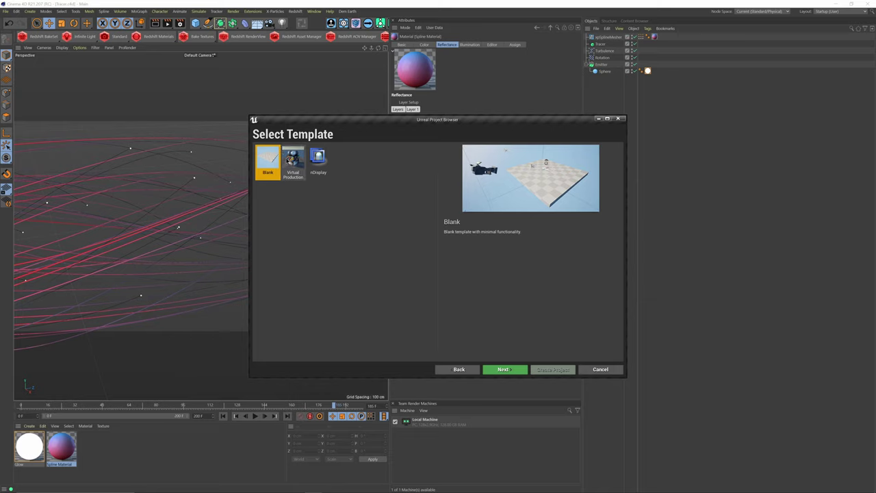
pyautogui.click(506, 369)
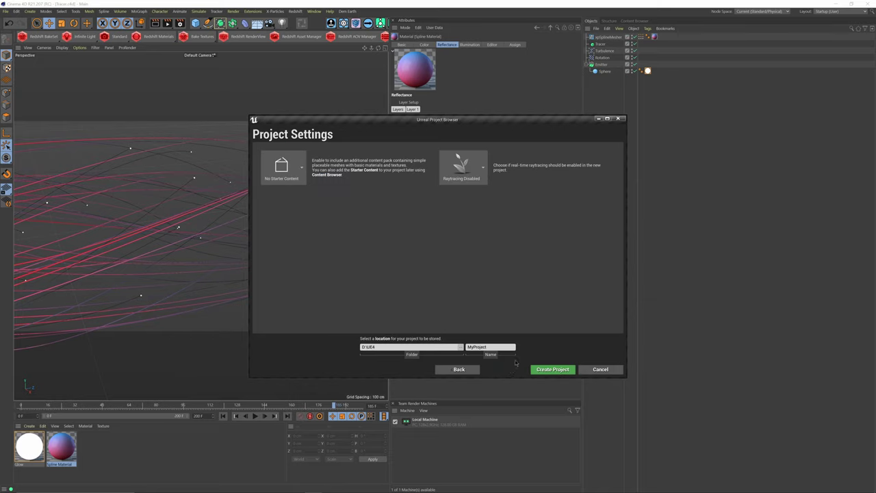
# Step: Name the project Tracer, enable raytracing, and create it in the D:\UE4 folder
pyautogui.click(492, 346)
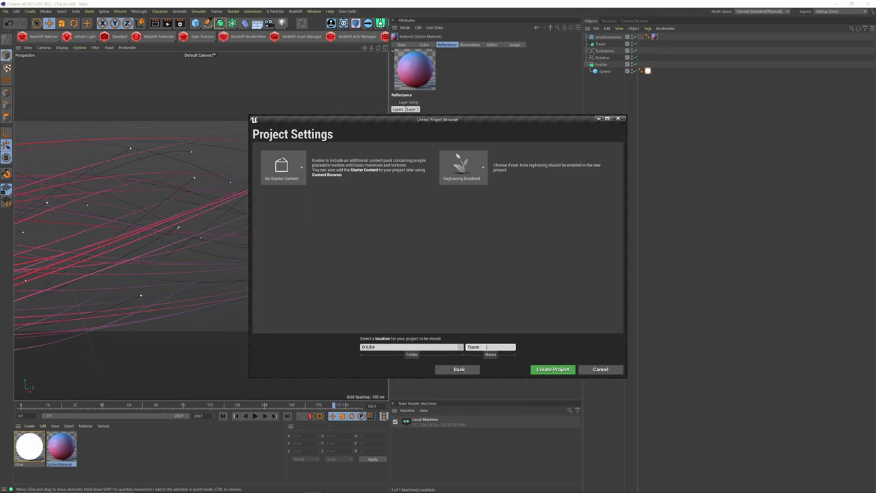
pyautogui.click(456, 169)
pyautogui.click(469, 171)
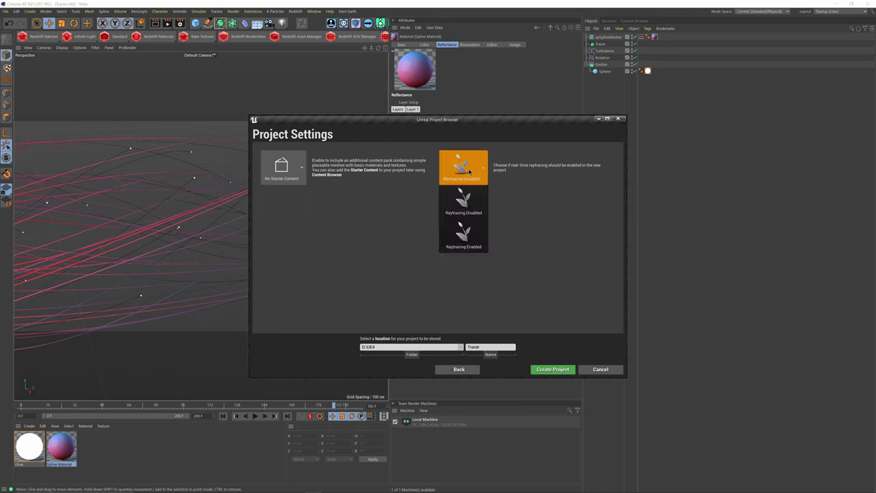
pyautogui.click(465, 234)
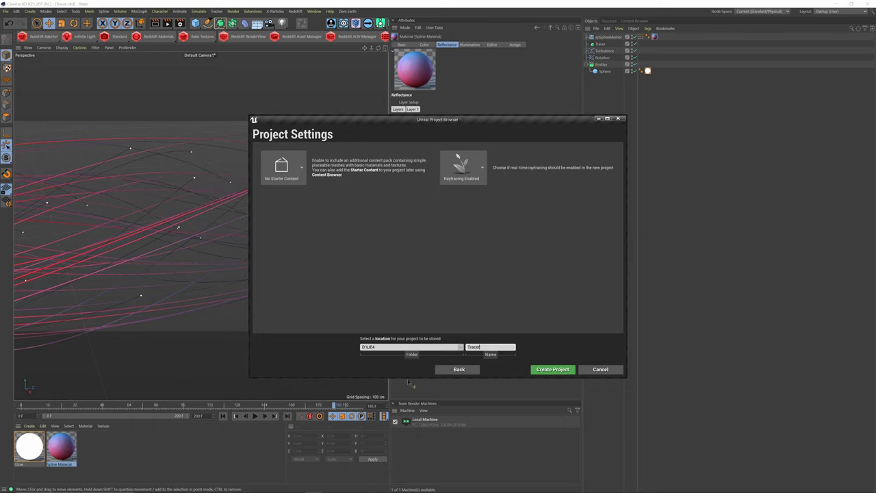
pyautogui.click(563, 369)
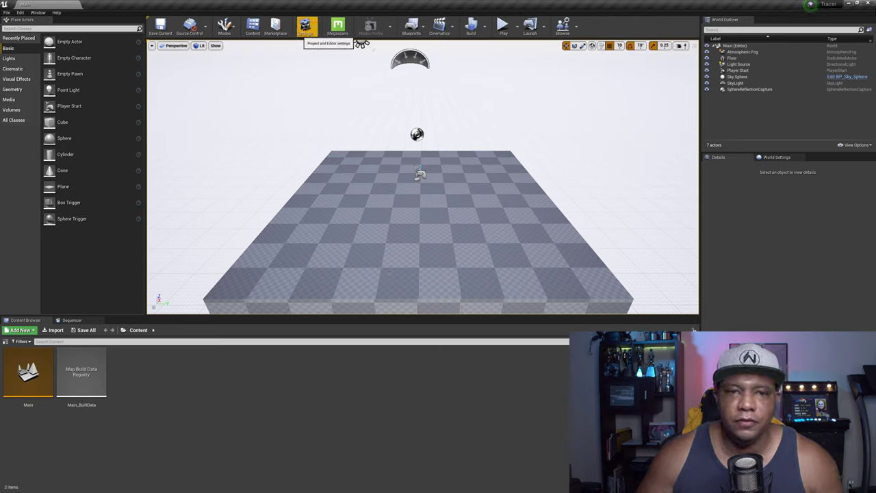
# Step: Find the Datasmith C4D Importer plugin by searching for c4d, enable it, restart the editor, and close the plugin browser
pyautogui.click(305, 26)
pyautogui.click(317, 61)
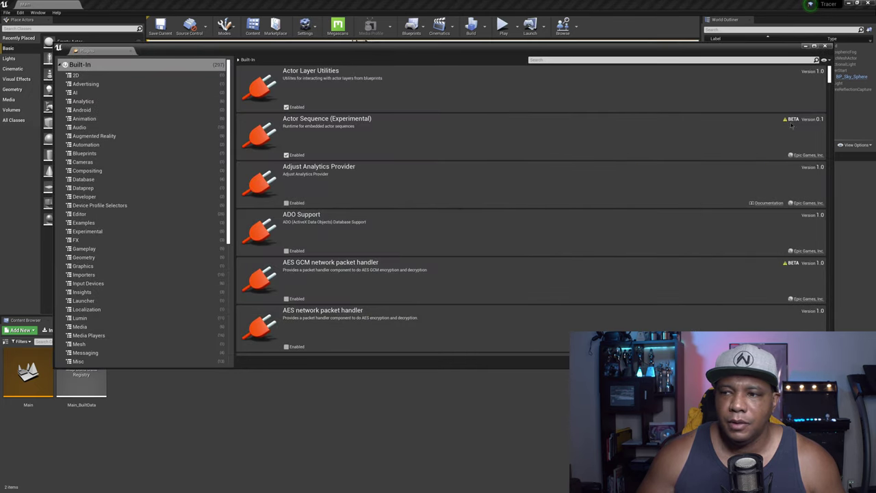
pyautogui.moveTo(833, 126); pyautogui.dragTo(491, 126)
pyautogui.click(321, 60)
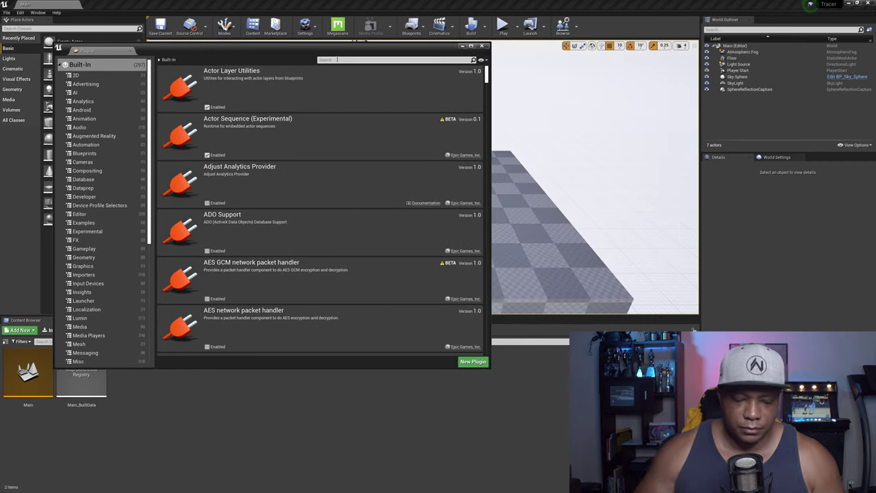
pyautogui.write('c4d')
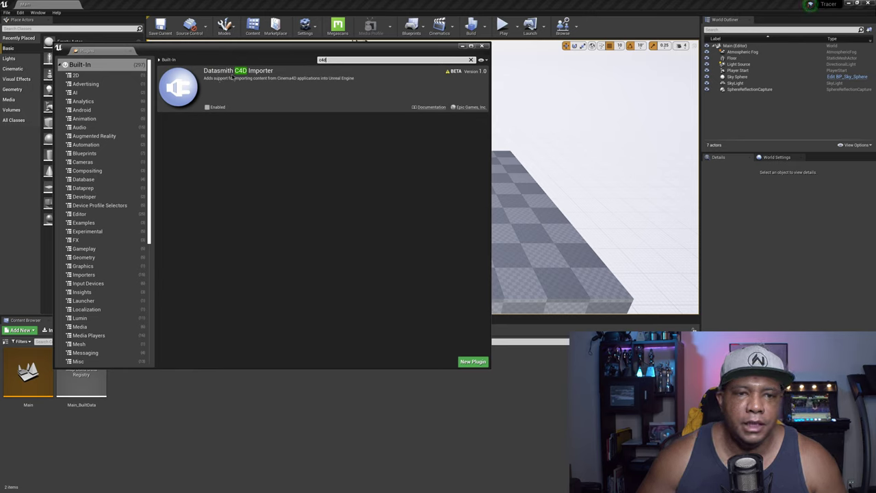
pyautogui.click(207, 108)
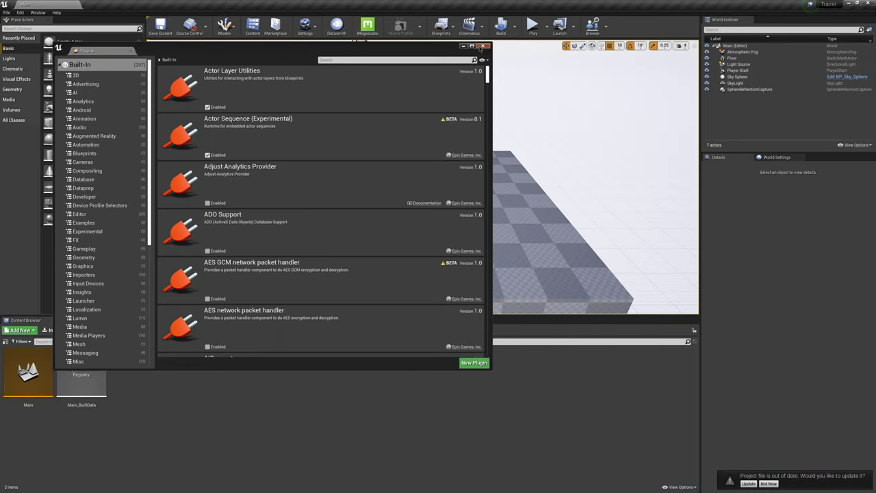
pyautogui.click(483, 46)
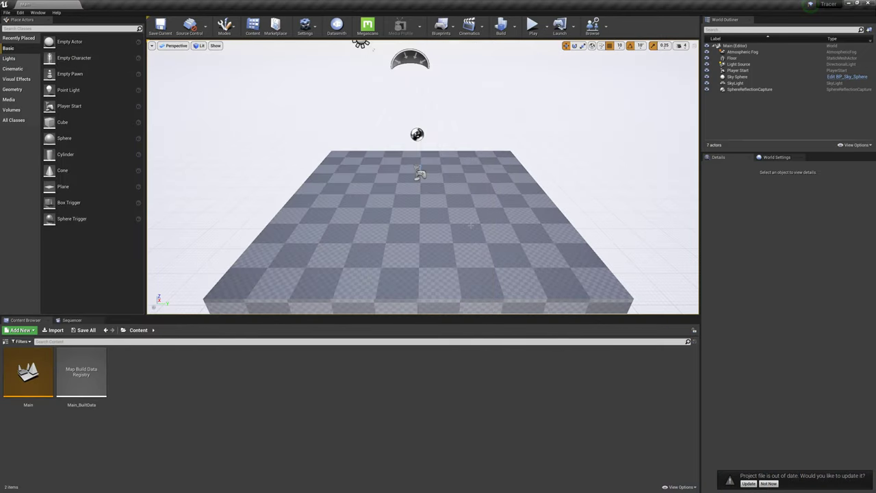
# Step: Delete the checkered Floor and the Player Start from the level
pyautogui.click(483, 233)
pyautogui.press('Delete')
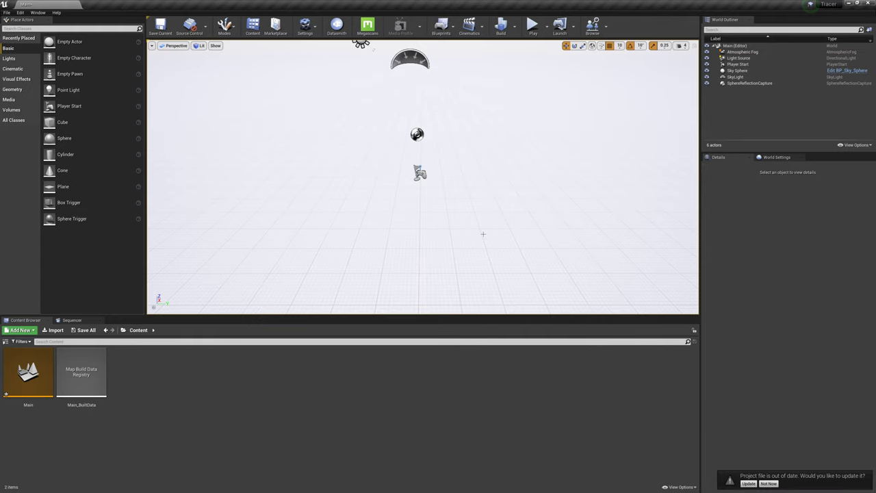
pyautogui.click(420, 172)
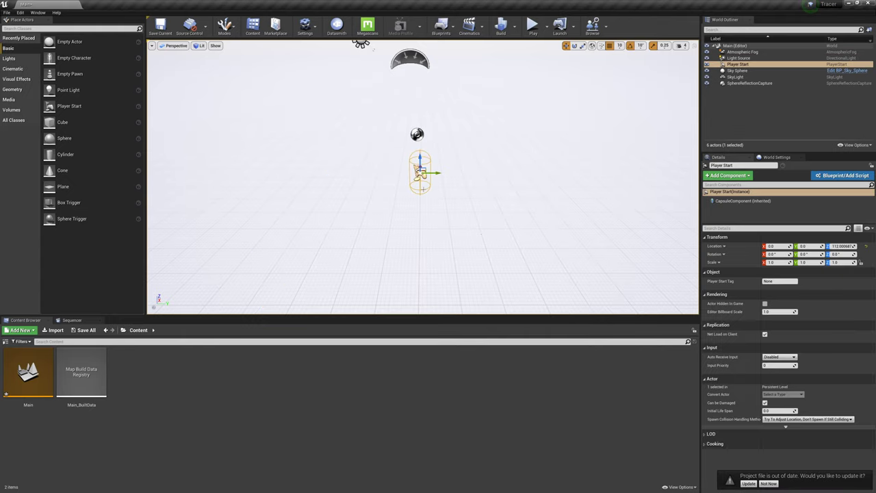
pyautogui.press('Delete')
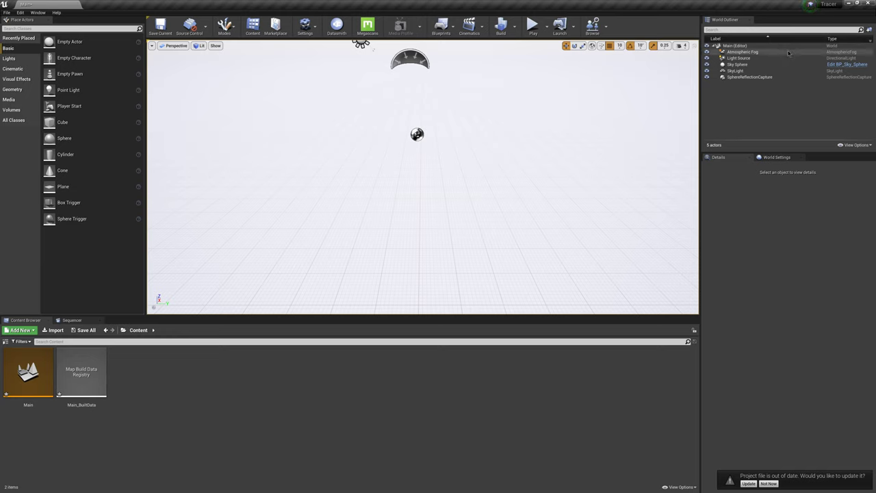
# Step: Delete the Atmospheric Fog, Light Source and Sky Sphere actors, accepting the broken reference to the light
pyautogui.click(758, 52)
pyautogui.press('Delete')
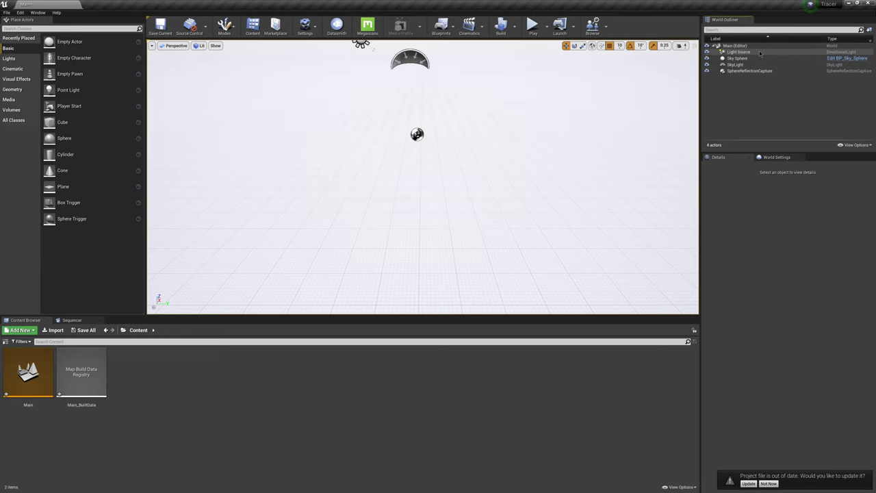
pyautogui.click(760, 53)
pyautogui.press('Delete')
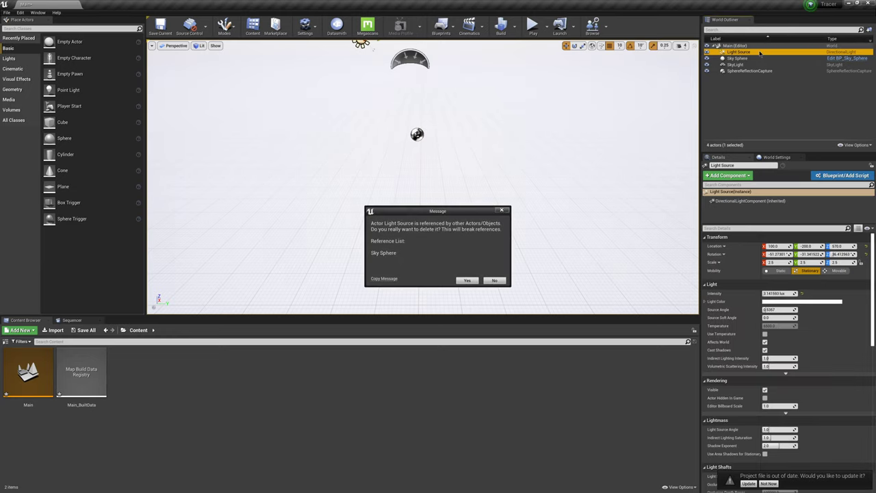
pyautogui.click(466, 282)
pyautogui.click(758, 52)
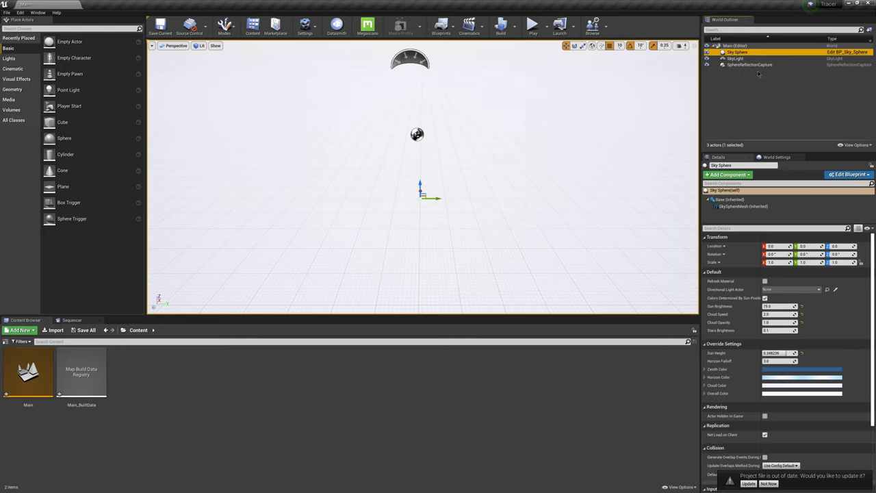
pyautogui.press('Delete')
# Step: Select the SkyLight, switch the selection to the SphereReflectionCapture, and update the out-of-date project file
pyautogui.click(735, 52)
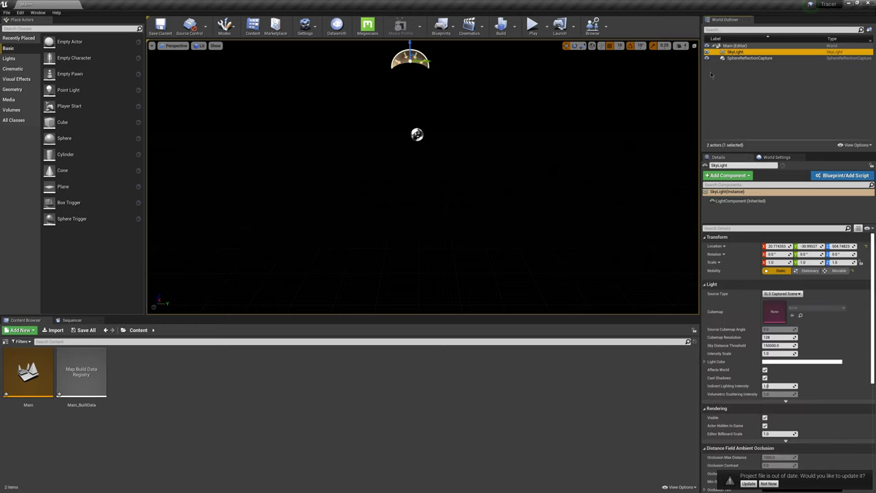
pyautogui.click(751, 58)
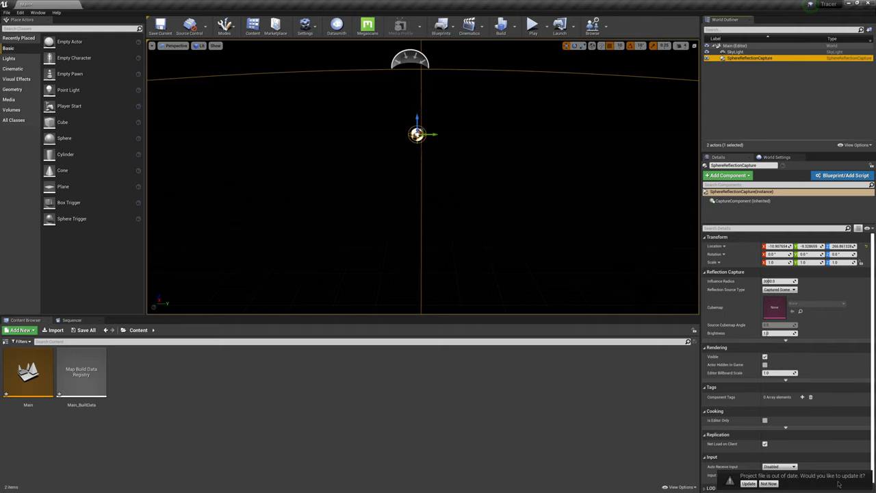
pyautogui.click(748, 484)
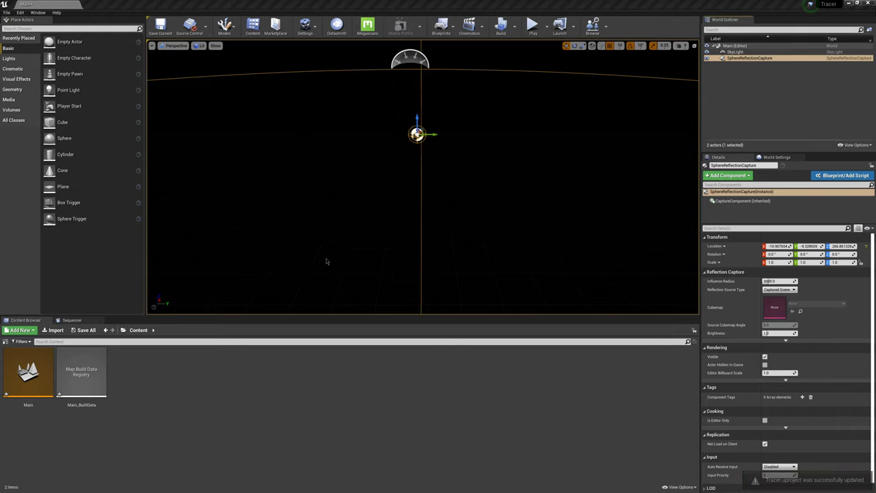
# Step: Import Tracer_UE4.c4d from the C4D TRACER UE4 project's C4D folder with Datasmith into Content, including geometry, materials, lights, cameras and animations
pyautogui.click(341, 31)
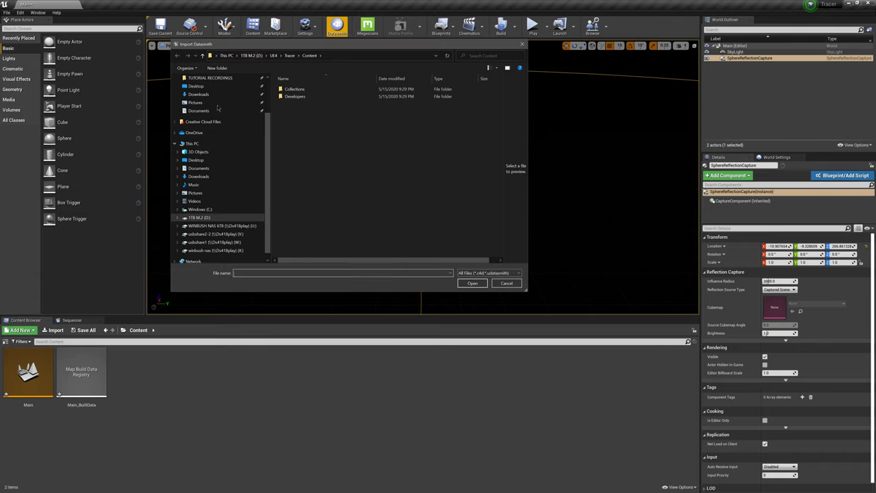
pyautogui.scroll(2, 218, 107)
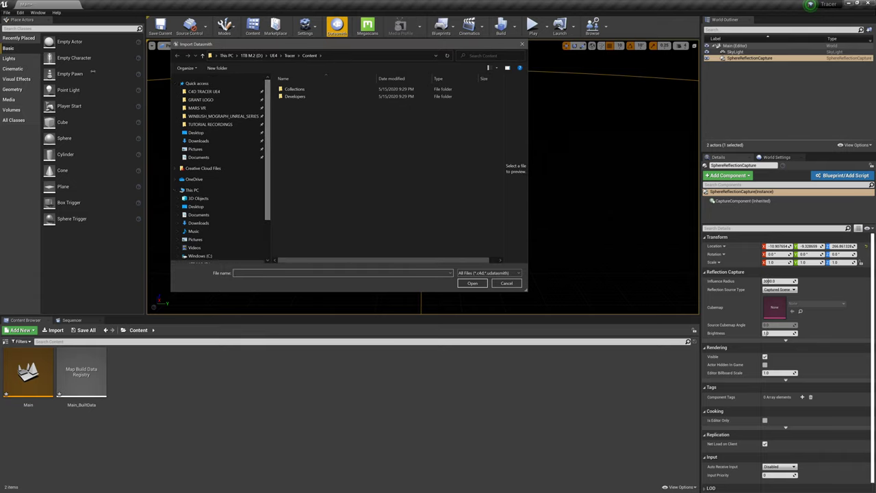
pyautogui.click(214, 92)
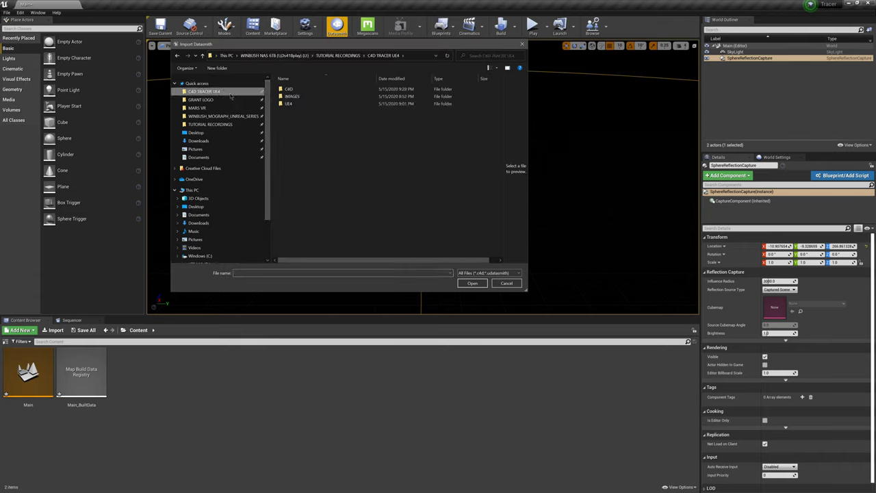
pyautogui.doubleClick(288, 89)
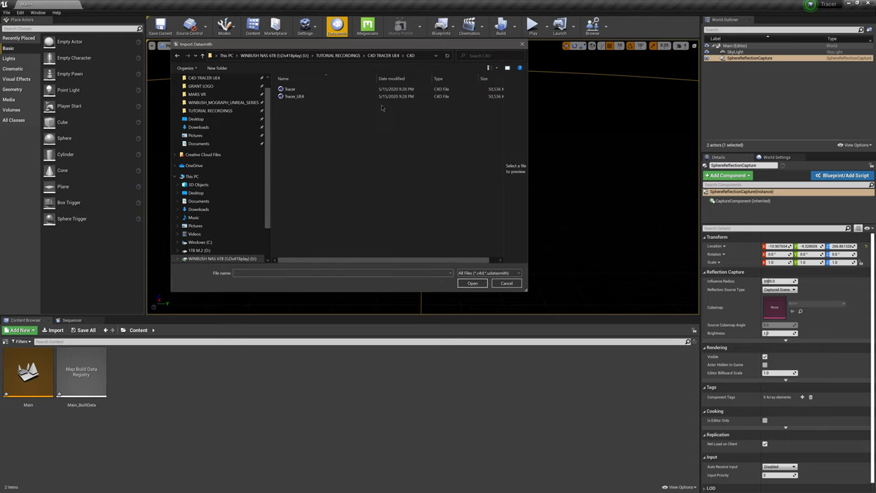
pyautogui.click(302, 97)
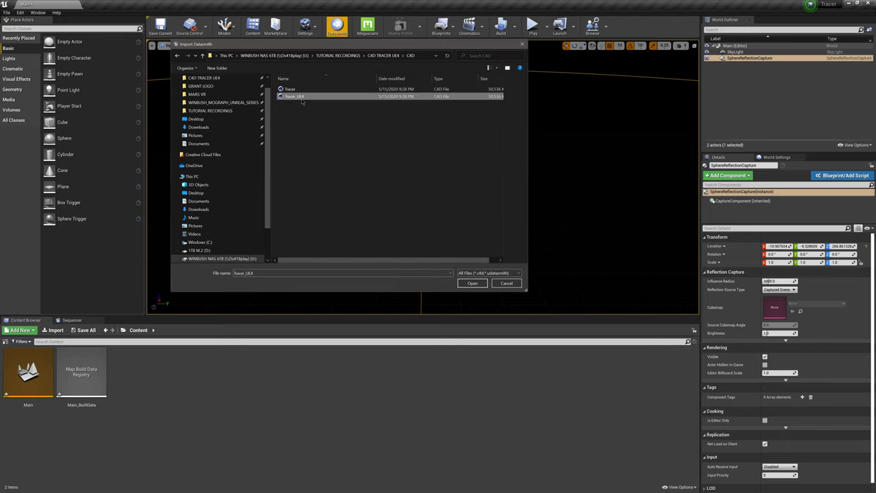
pyautogui.click(472, 283)
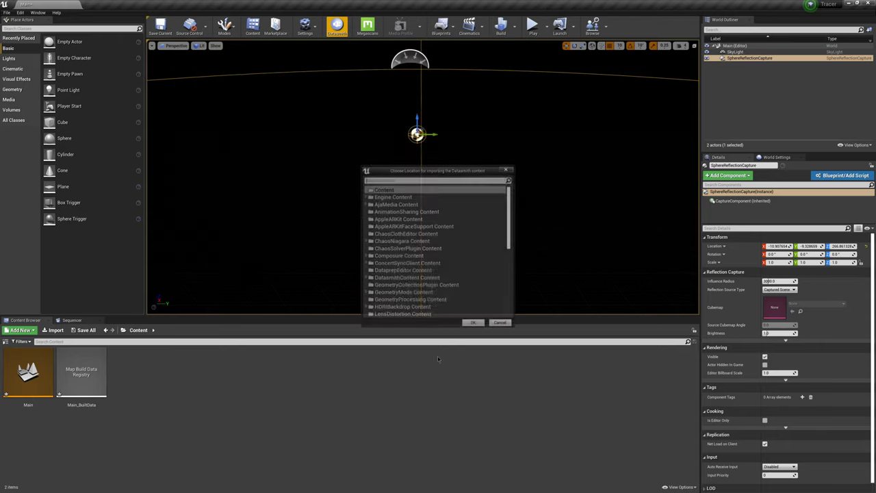
pyautogui.click(474, 324)
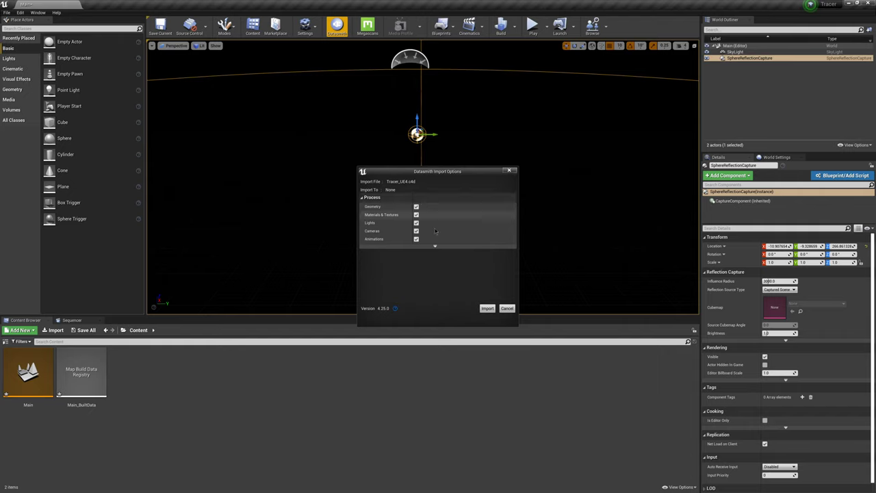
pyautogui.click(488, 308)
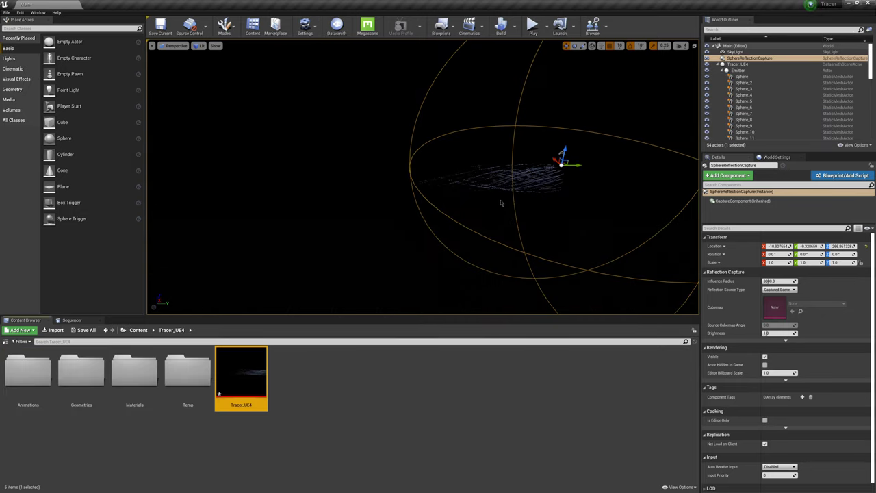
# Step: Inspect the imported xpSplineMesher and Emitter actors, framing the Emitter and viewing the strands from several angles
pyautogui.scroll(2, 501, 202)
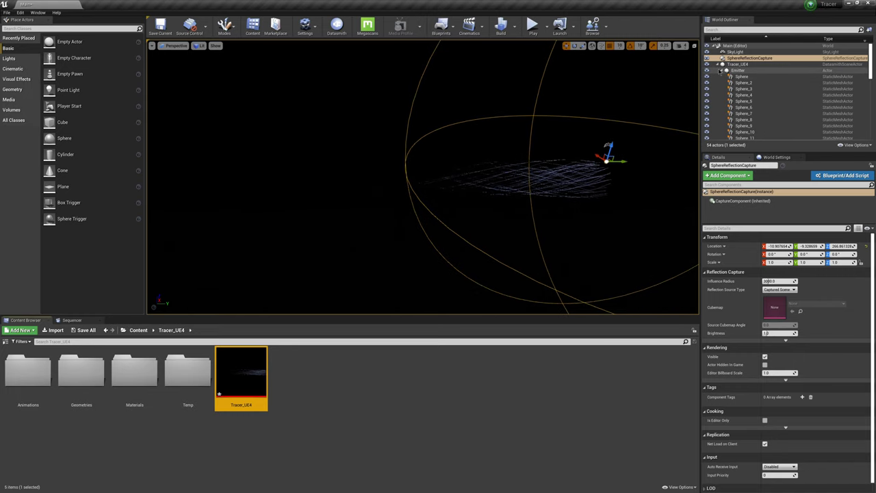
pyautogui.click(738, 64)
pyautogui.click(724, 70)
pyautogui.click(743, 76)
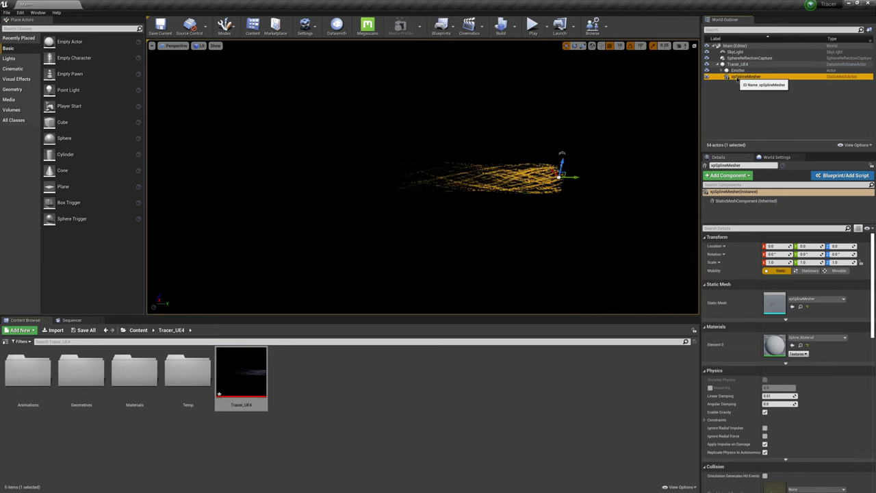
pyautogui.click(737, 71)
pyautogui.press('f')
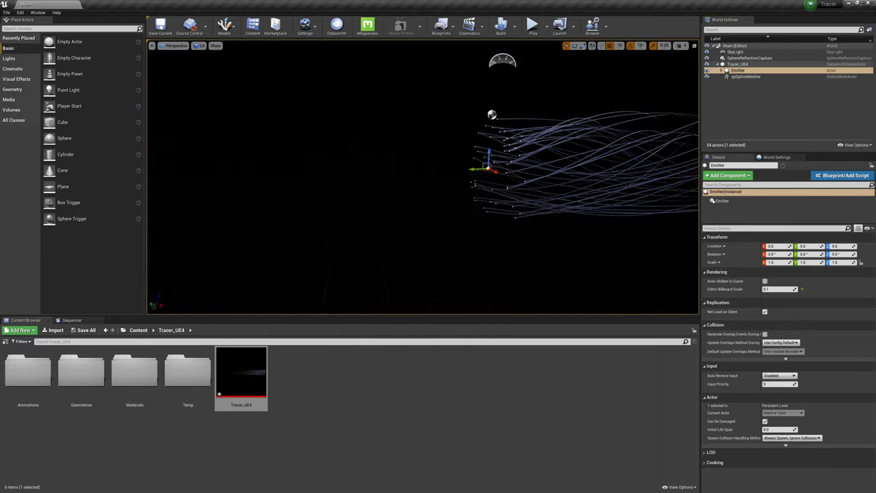
pyautogui.moveTo(361, 210); pyautogui.dragTo(453, 212, button='right')
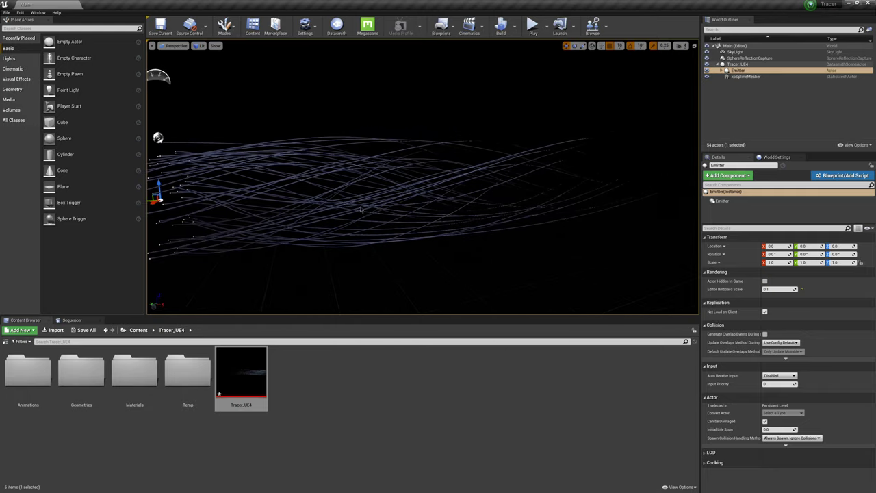
pyautogui.moveTo(361, 211); pyautogui.dragTo(322, 226, button='right')
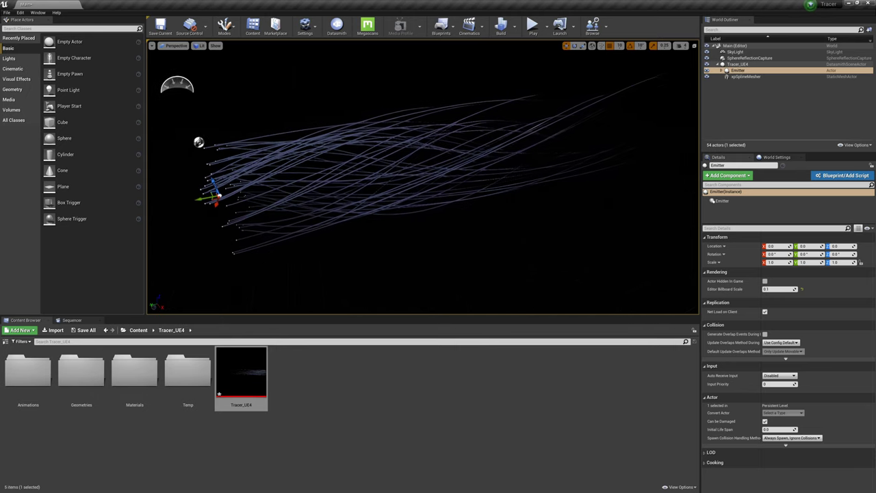
# Step: Open the Tracer_UE4 level sequence from the imported Animations folder and play back its animation
pyautogui.doubleClick(27, 373)
pyautogui.doubleClick(27, 373)
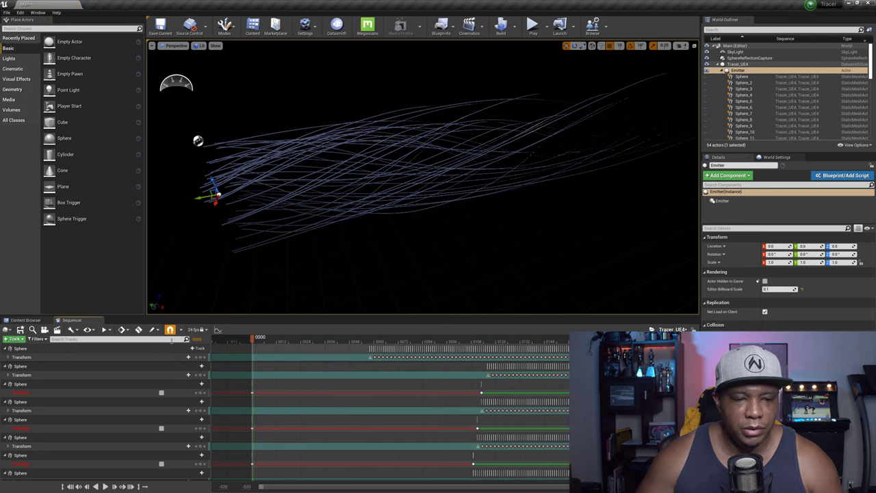
pyautogui.click(105, 486)
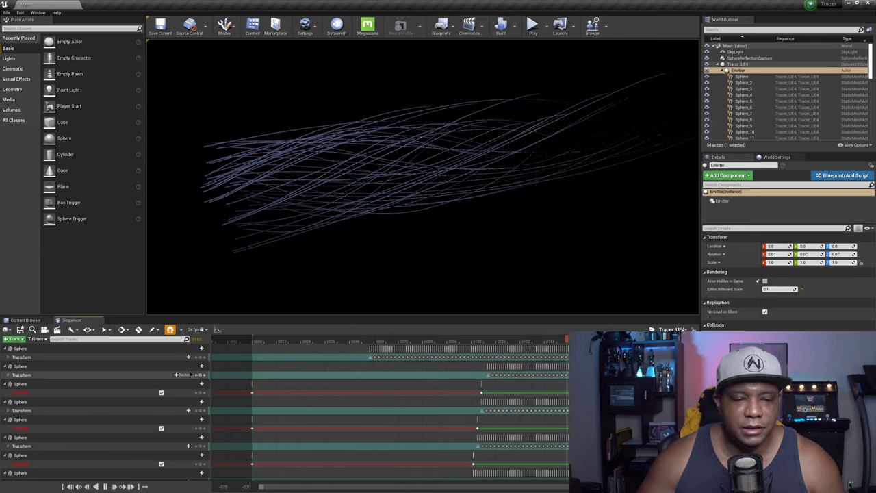
pyautogui.click(106, 486)
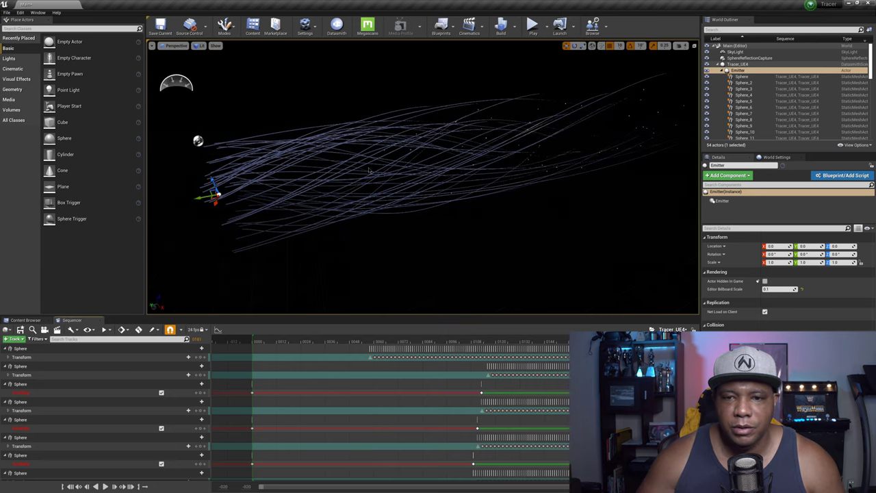
# Step: Collapse the Emitter's children, hide the xpSplineMesher mesh, and select the Emitter
pyautogui.click(727, 69)
pyautogui.click(733, 76)
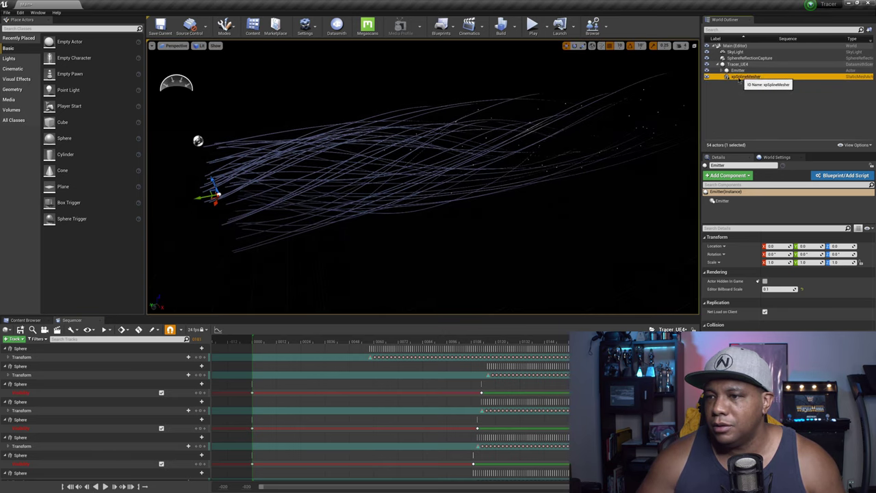
pyautogui.click(707, 77)
pyautogui.click(738, 70)
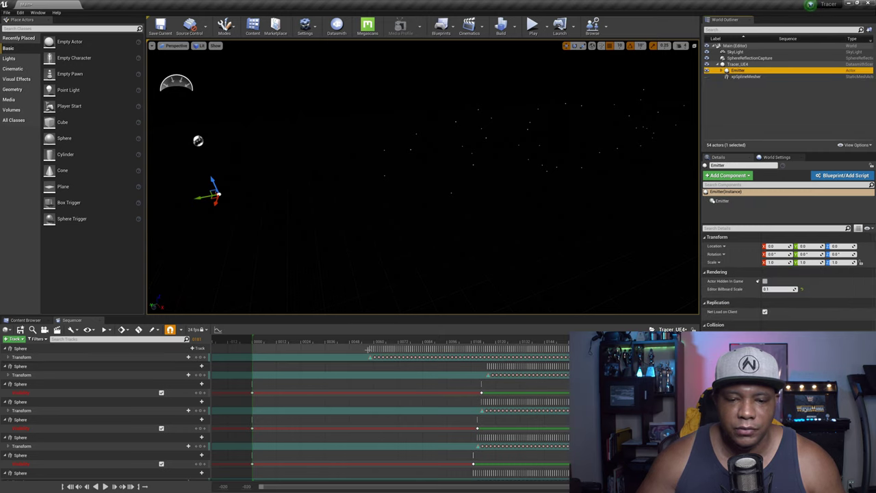
# Step: Play the sequence from about frame 20, review the moving spheres from another angle, and rewind to frame 0
pyautogui.moveTo(346, 342); pyautogui.dragTo(292, 345)
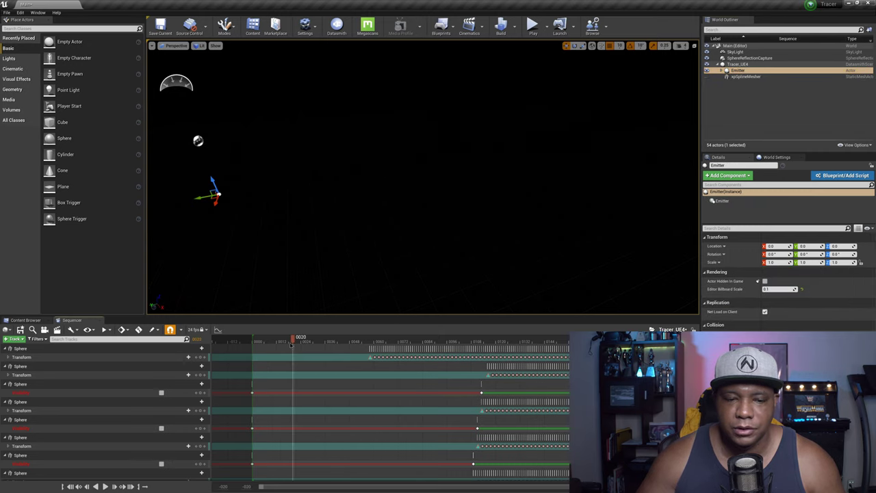
pyautogui.click(105, 486)
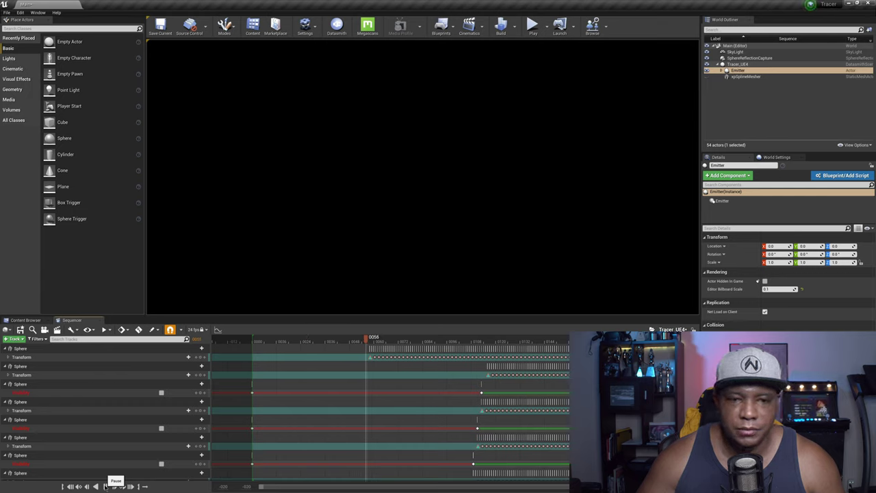
pyautogui.click(106, 486)
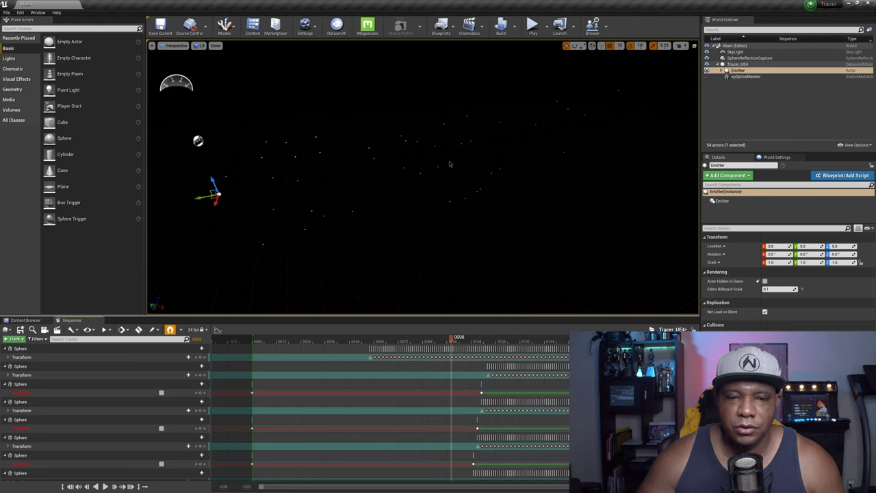
pyautogui.moveTo(450, 164); pyautogui.dragTo(301, 166)
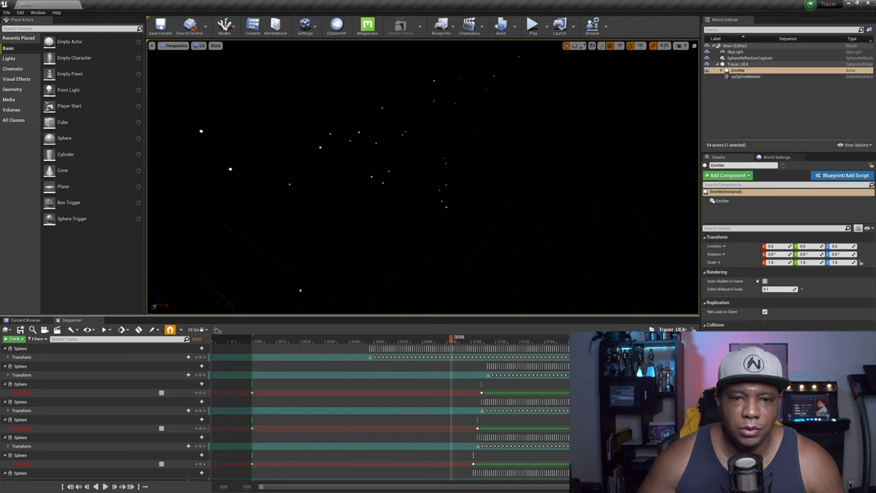
pyautogui.click(106, 485)
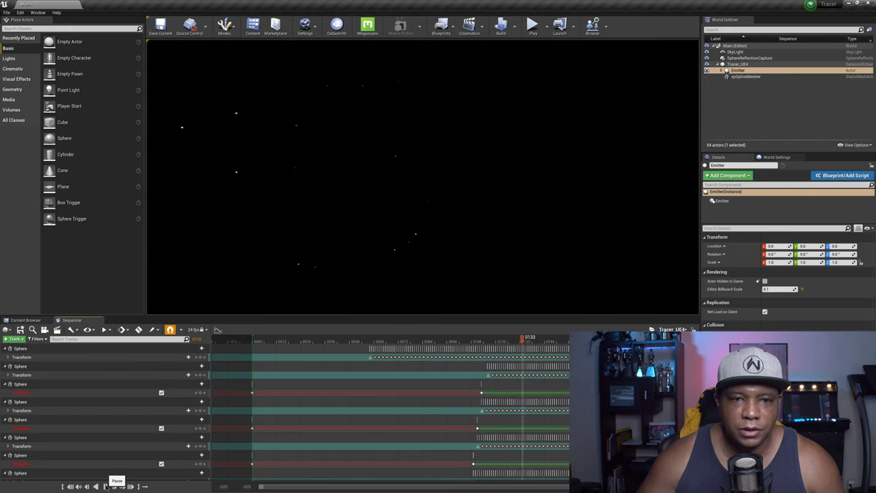
pyautogui.click(106, 485)
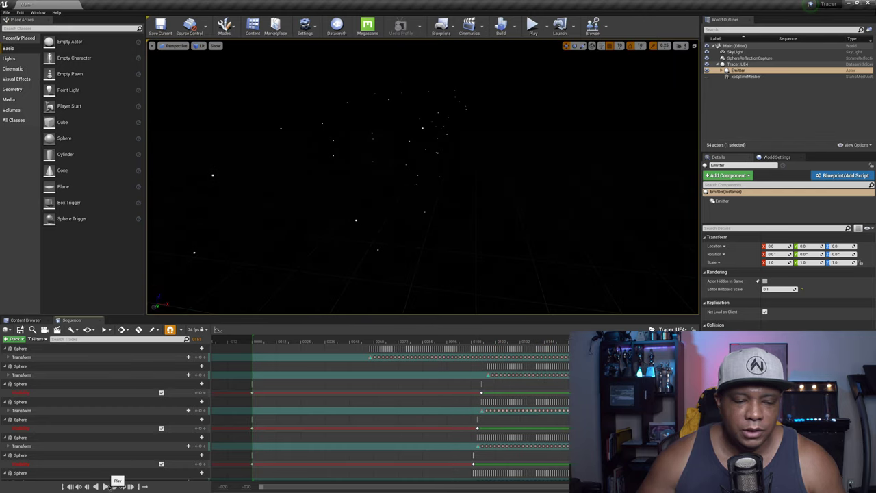
pyautogui.click(70, 486)
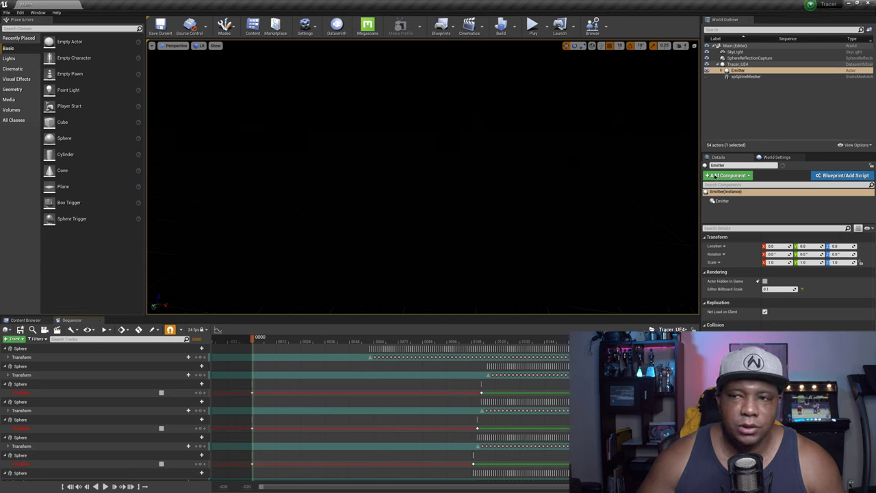
# Step: Switch to Cinema 4D, replay the simulation's opening frames from frame 0, and examine the strands leaving the emitter
pyautogui.press('super')
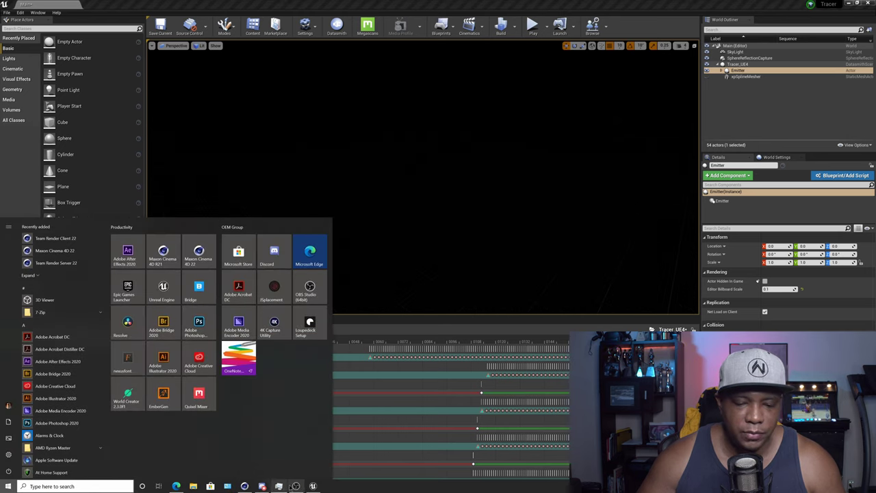
pyautogui.click(260, 488)
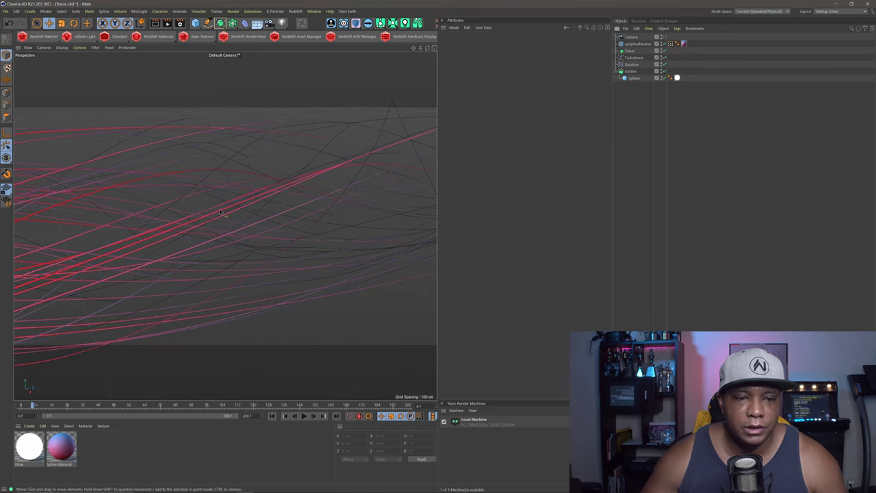
pyautogui.click(272, 416)
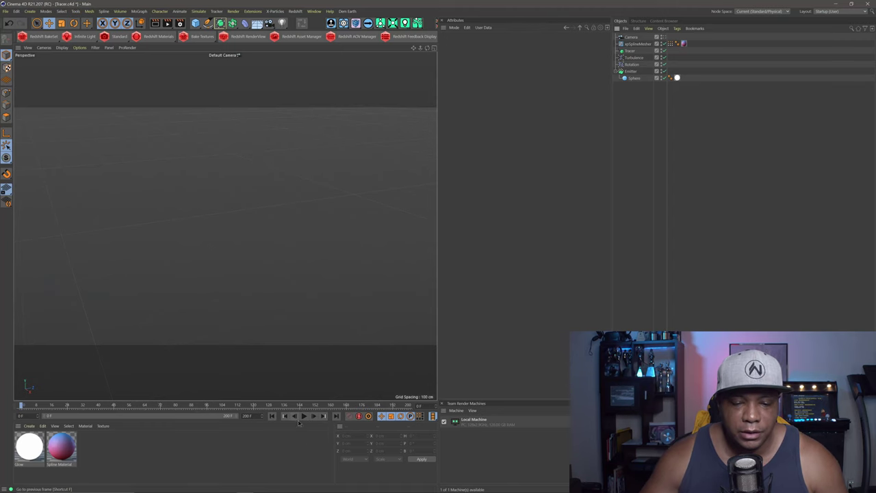
pyautogui.click(304, 416)
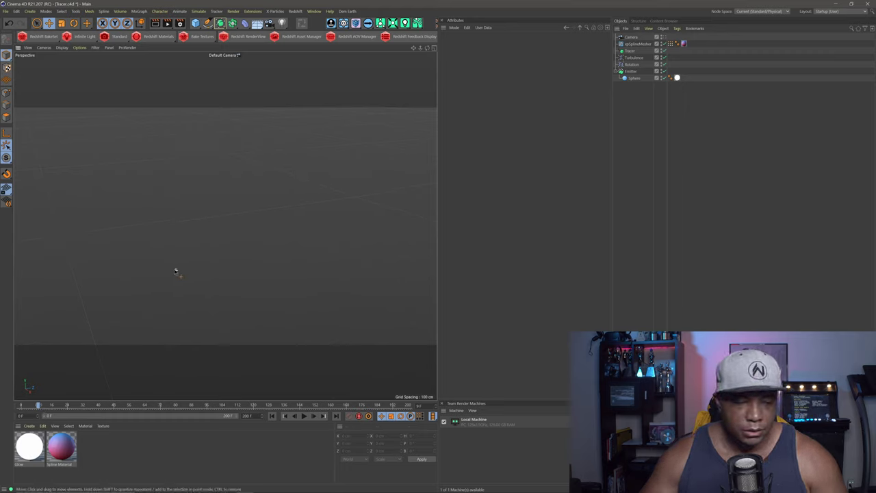
pyautogui.scroll(-5, 141, 254)
pyautogui.scroll(8, 125, 272)
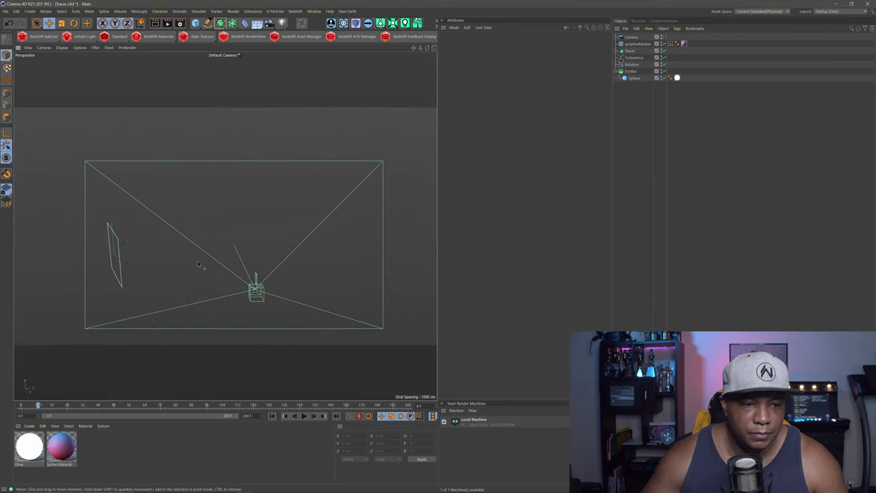
pyautogui.scroll(2, 128, 268)
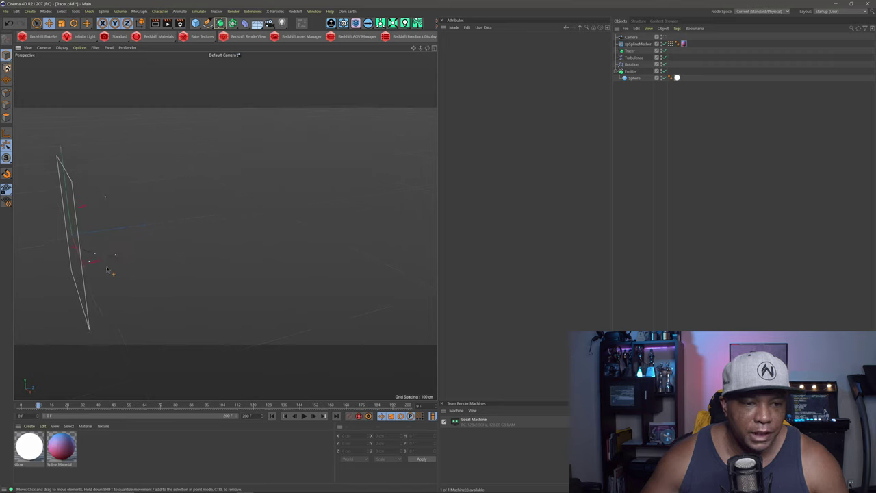
pyautogui.keyDown('alt'); pyautogui.moveTo(107, 270); pyautogui.dragTo(88, 274); pyautogui.keyUp('alt')
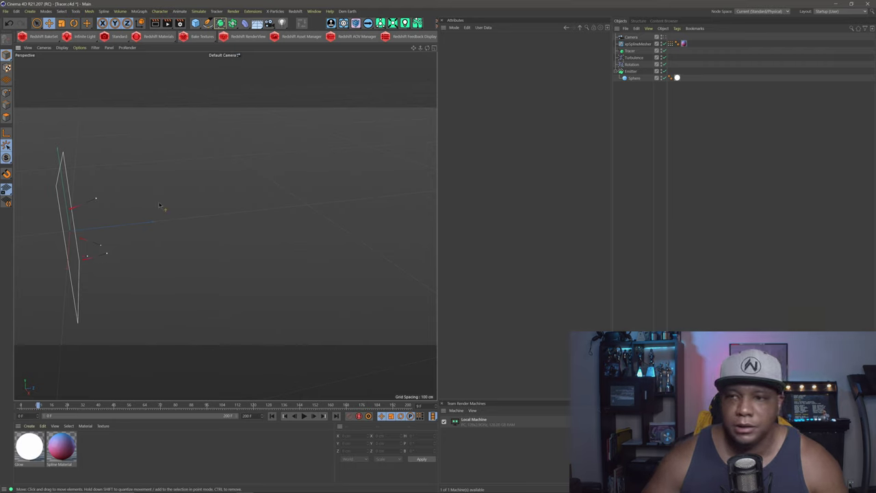
# Step: Start an Alembic export of the xpSplineMesher object, accepting the existing export settings
pyautogui.click(636, 44)
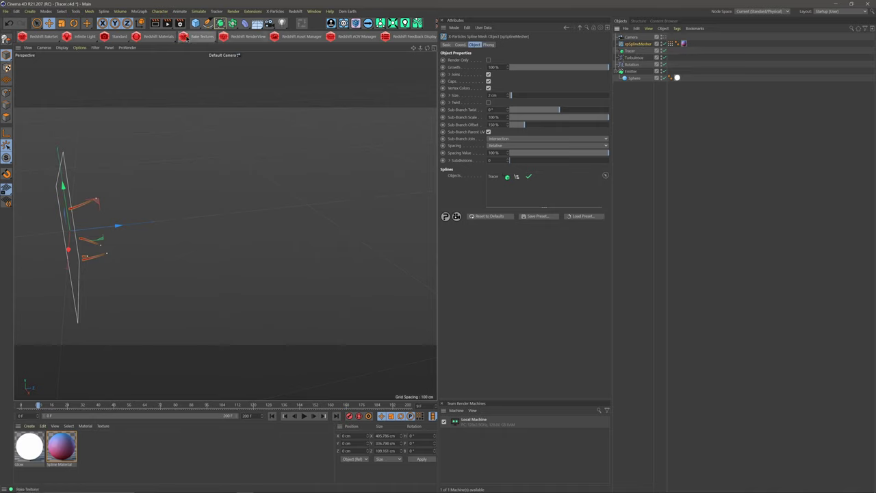
pyautogui.click(6, 11)
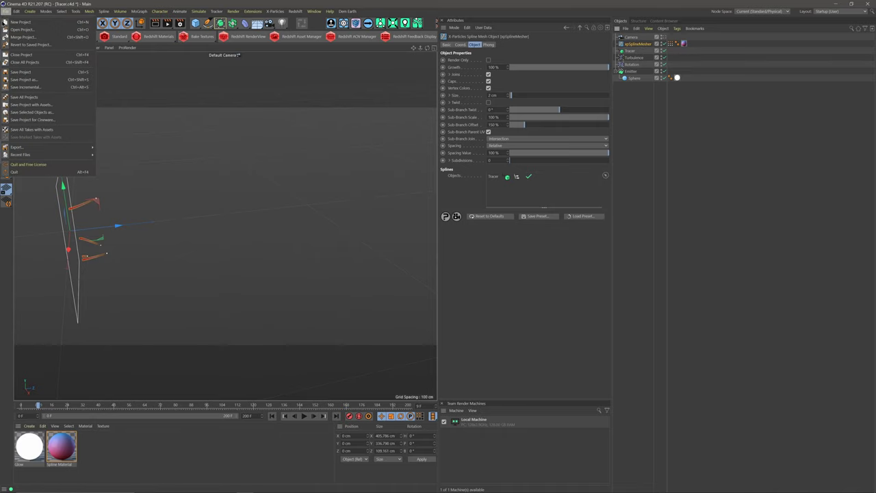
pyautogui.moveTo(22, 146)
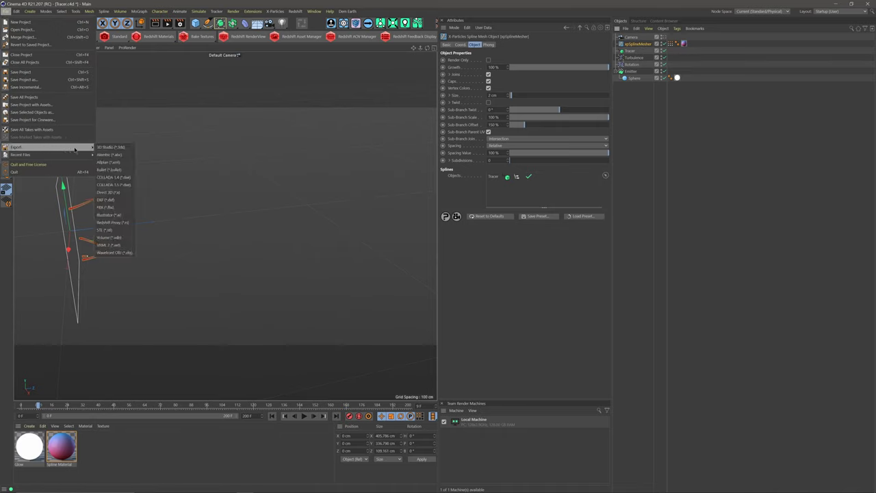
pyautogui.click(111, 155)
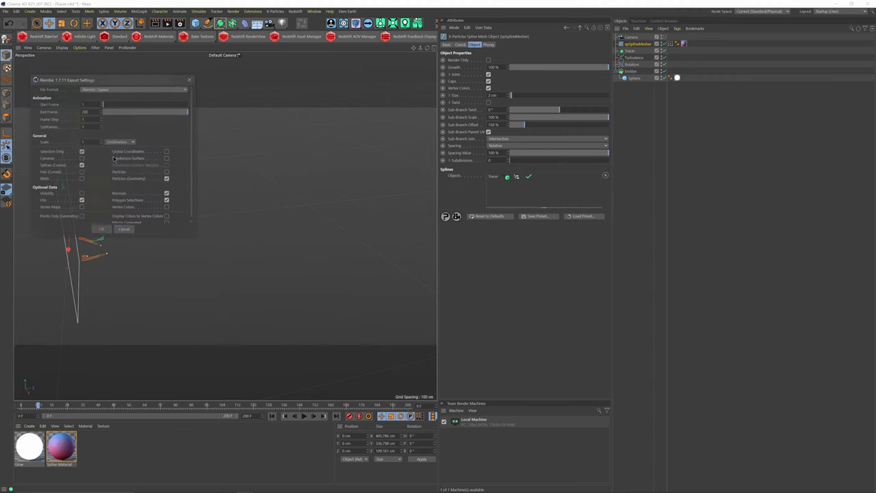
pyautogui.moveTo(128, 82); pyautogui.dragTo(433, 51)
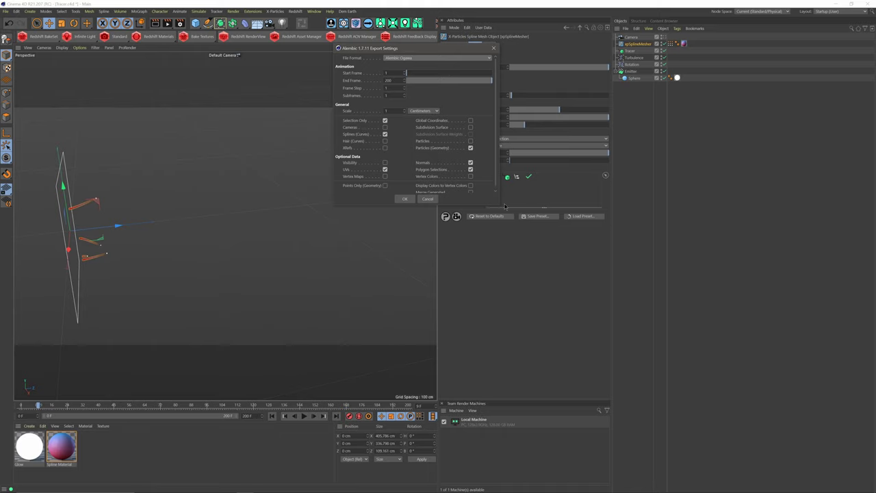
pyautogui.moveTo(499, 204); pyautogui.dragTo(518, 257)
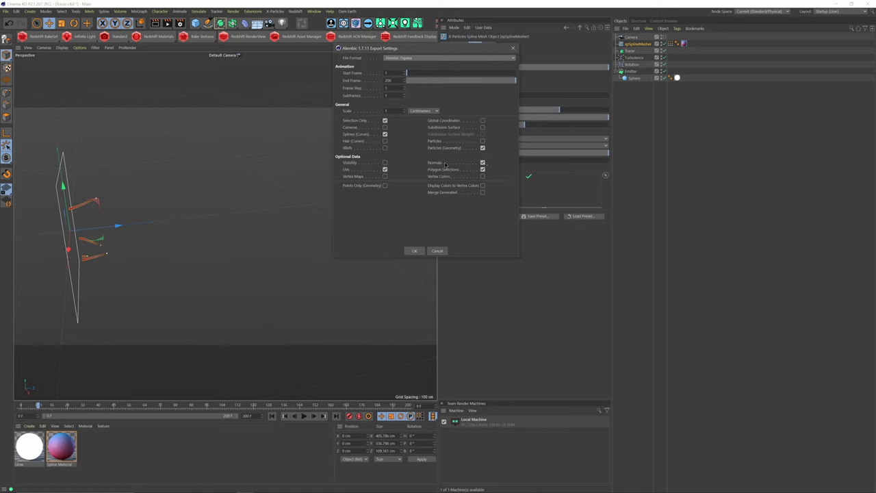
pyautogui.click(416, 251)
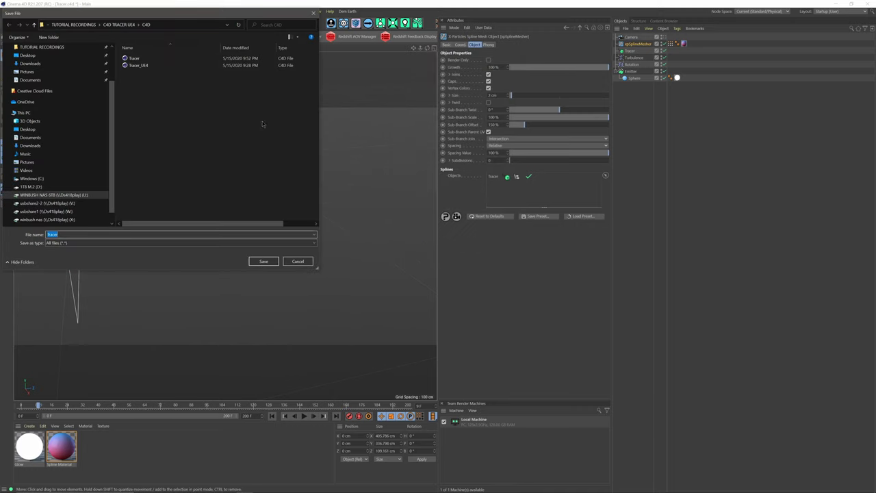
# Step: Save the Alembic export in the C4D project folder as Tracer_Alembic
pyautogui.moveTo(187, 15); pyautogui.dragTo(441, 41)
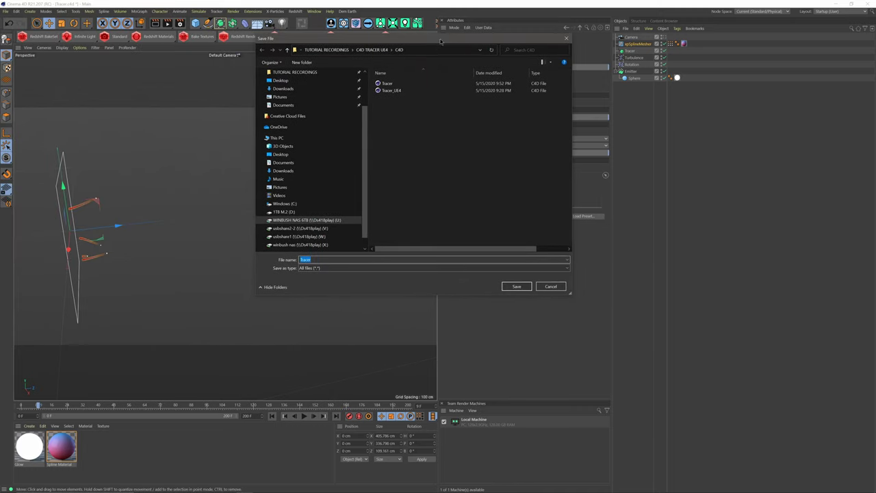
pyautogui.click(364, 244)
pyautogui.write('_Alembic')
pyautogui.click(516, 287)
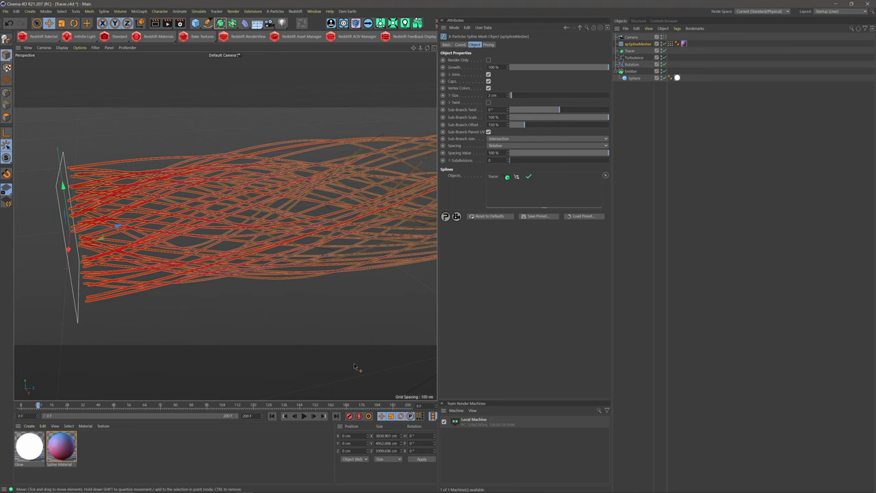
# Step: Switch to Unreal Engine and hide the static xpSplineMesher mesh in the level
pyautogui.click(834, 4)
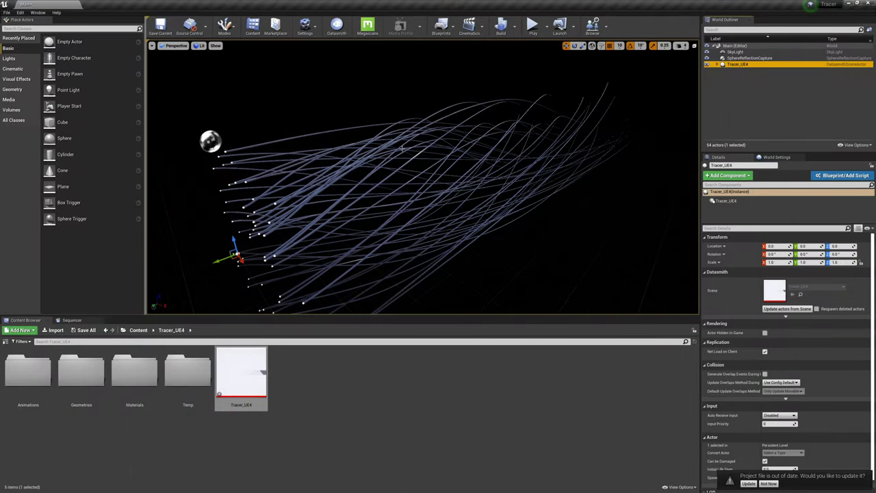
pyautogui.click(387, 194)
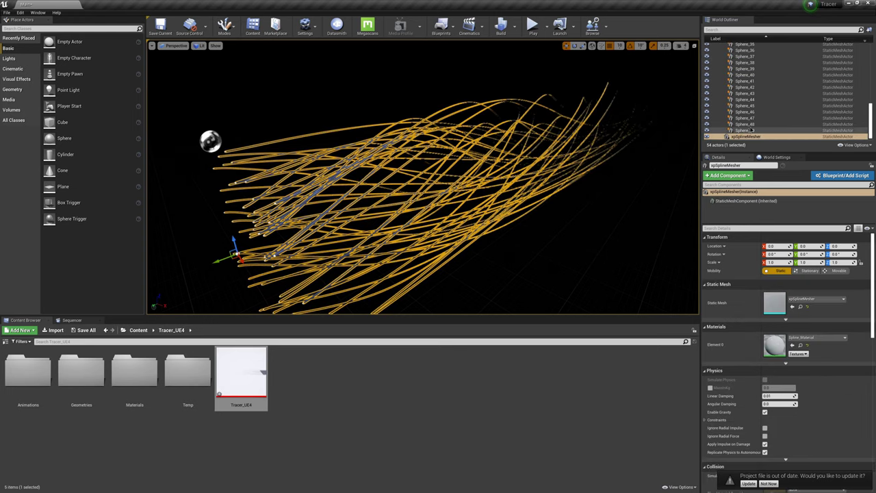
pyautogui.click(744, 137)
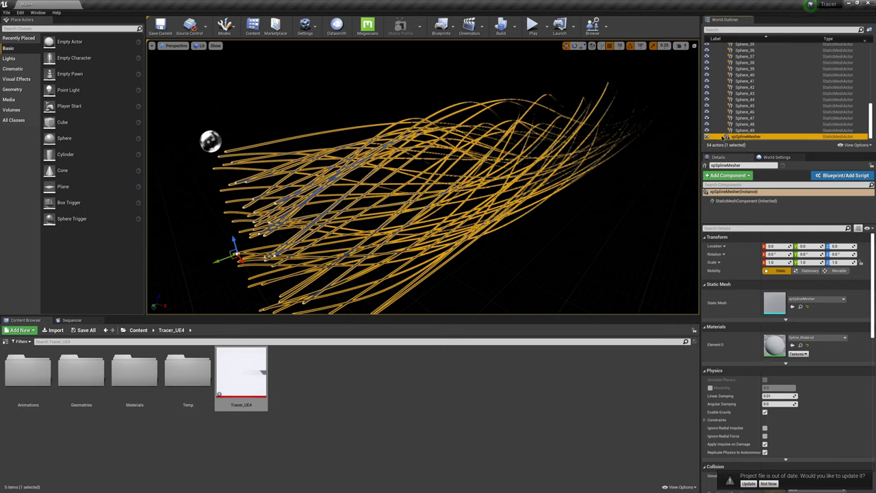
pyautogui.click(707, 137)
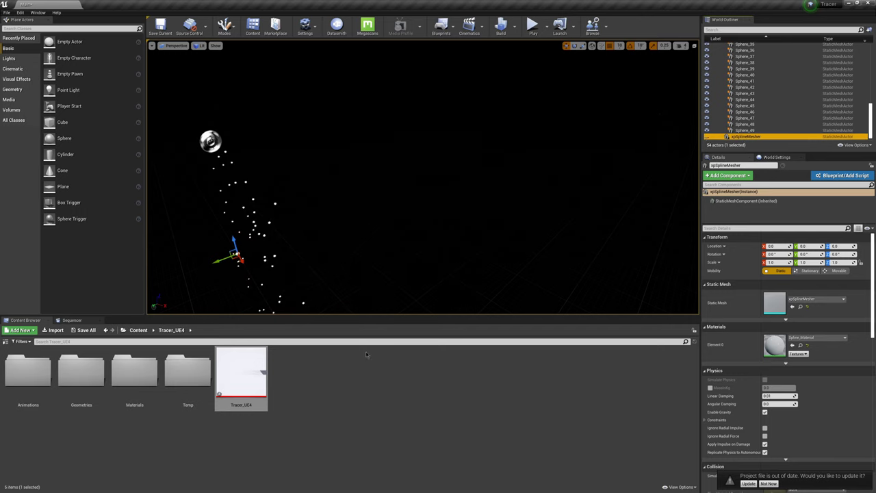
# Step: Start importing Tracer_Alembic.abc into the Tracer_UE4 content folder
pyautogui.click(313, 385)
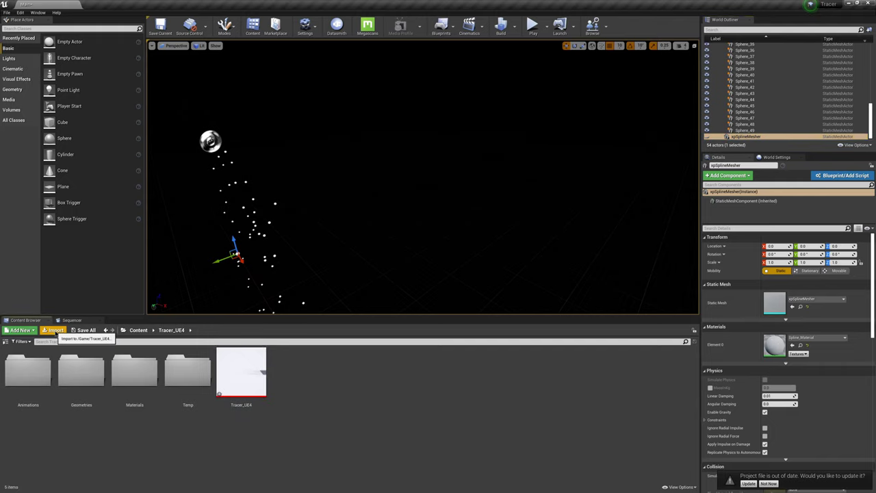
pyautogui.click(55, 330)
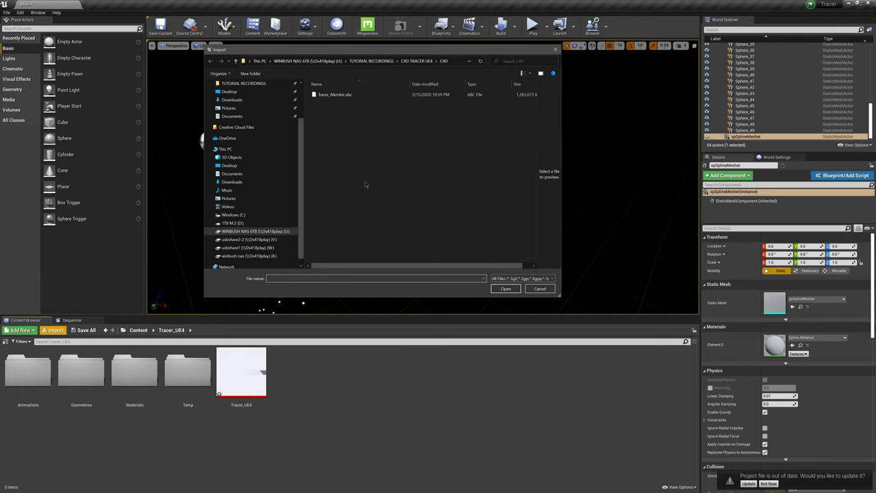
pyautogui.click(340, 95)
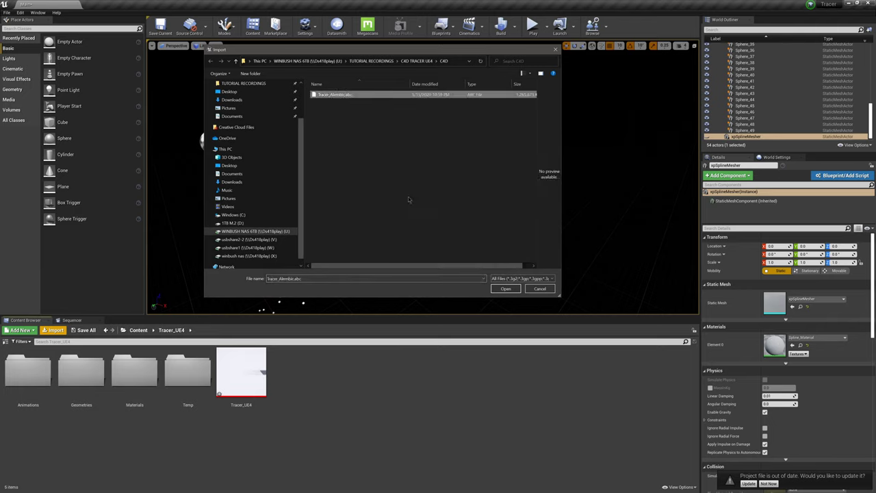
pyautogui.click(507, 289)
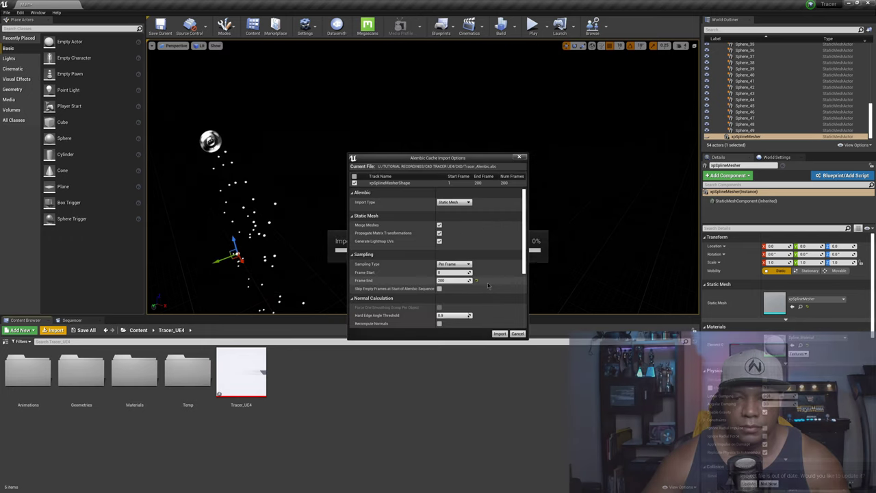
pyautogui.moveTo(435, 174); pyautogui.dragTo(321, 90)
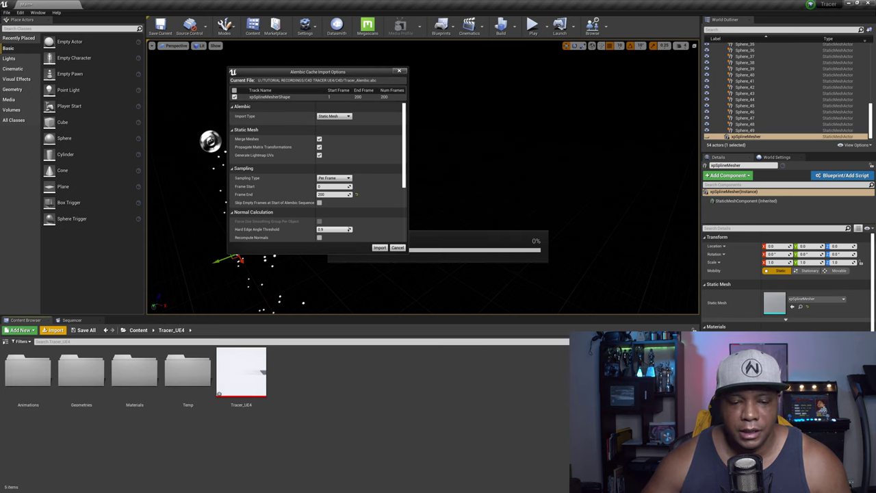
pyautogui.press('super')
pyautogui.click(240, 351)
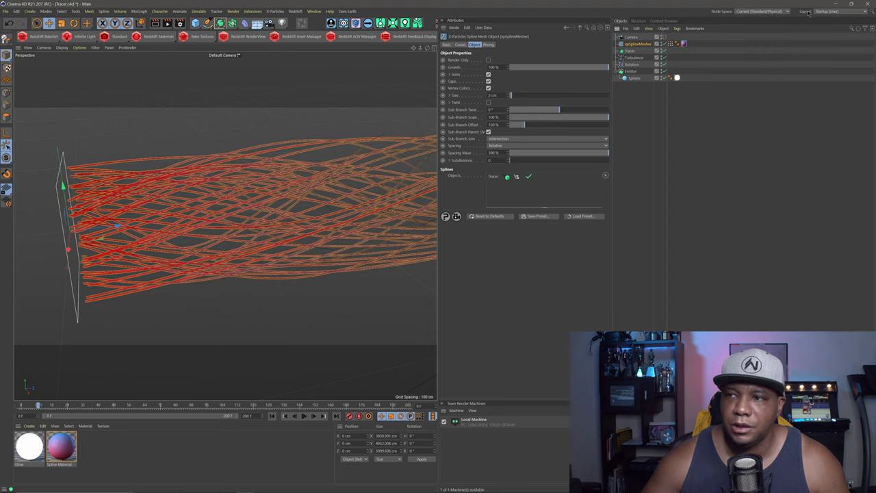
pyautogui.click(836, 4)
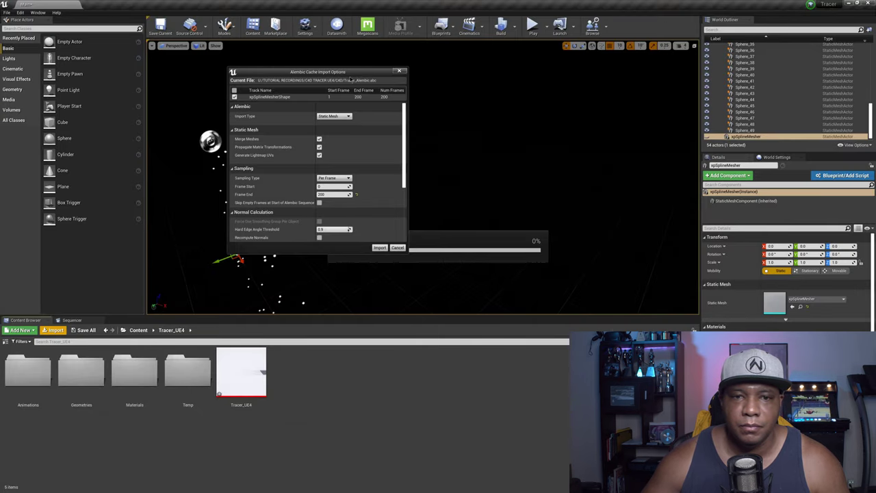
pyautogui.moveTo(349, 78); pyautogui.dragTo(375, 56)
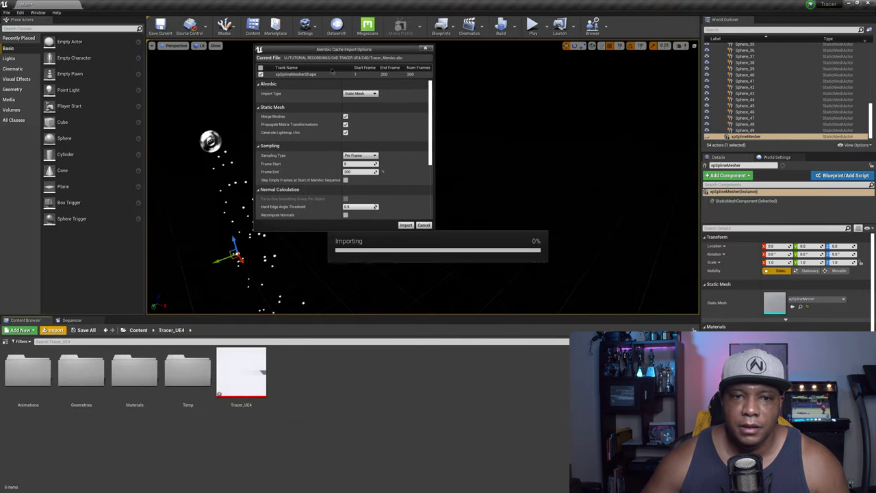
# Step: Import the xpSplineMesherShape track as Geometry Cache (Experimental) with the Autodesk 3ds Max conversion preset
pyautogui.click(308, 74)
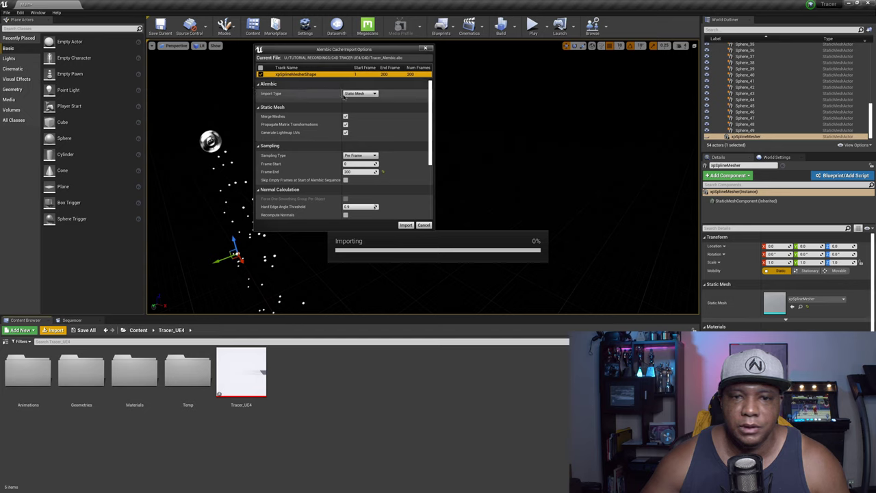
pyautogui.click(363, 94)
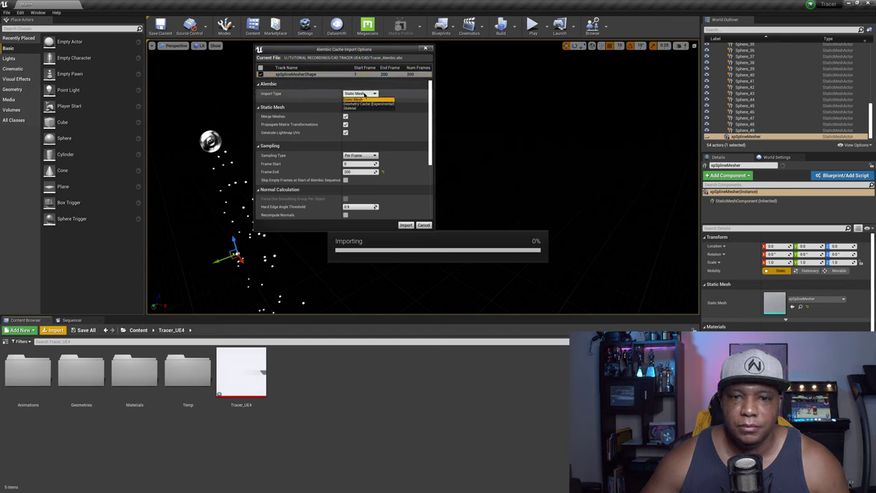
pyautogui.click(367, 104)
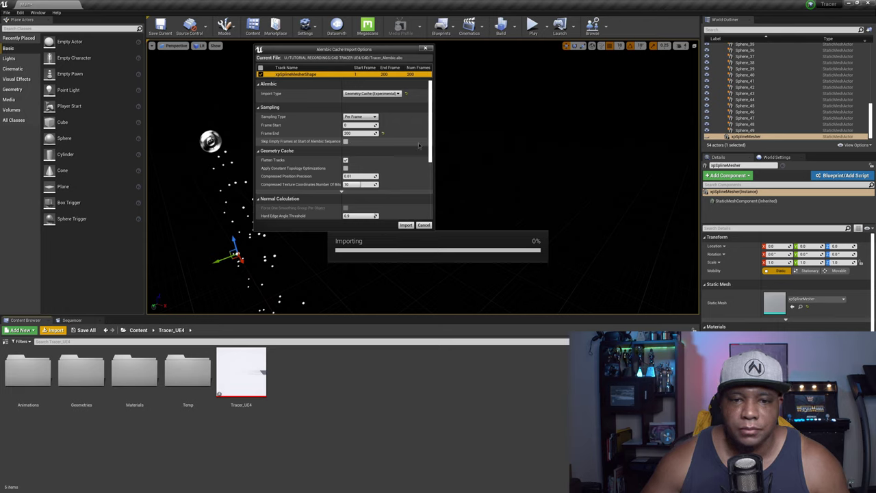
pyautogui.moveTo(432, 134); pyautogui.dragTo(438, 197)
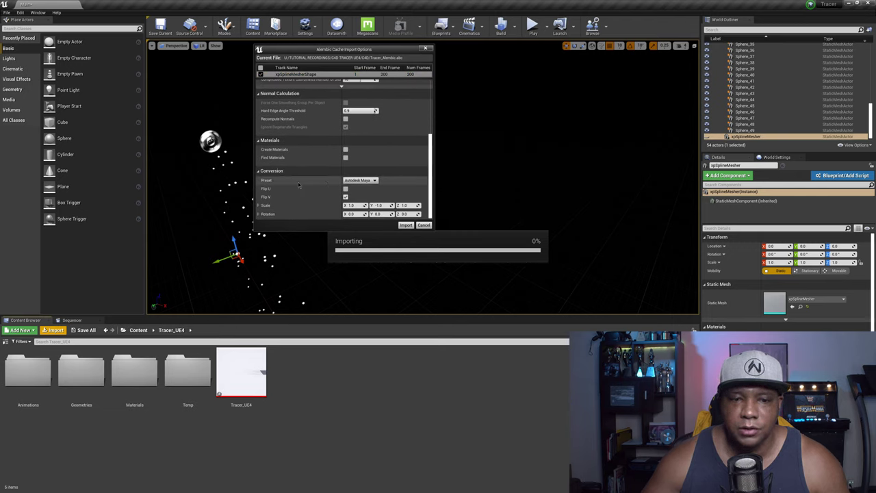
pyautogui.click(361, 180)
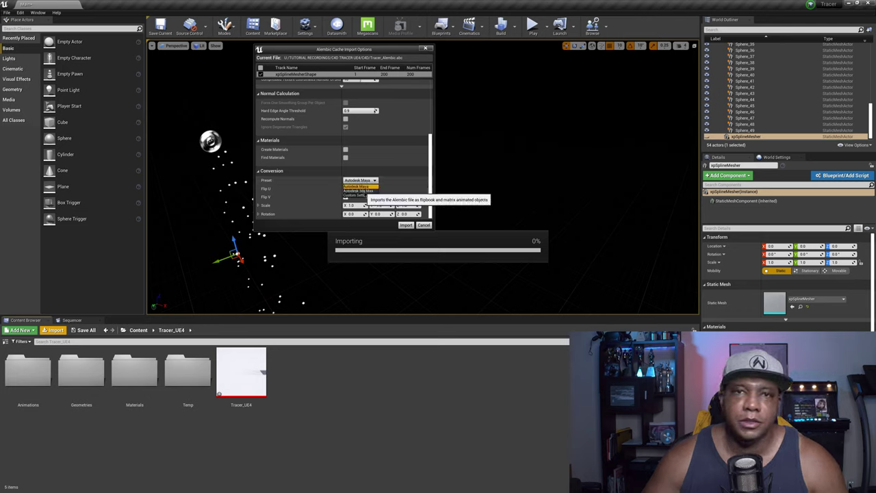
pyautogui.click(358, 191)
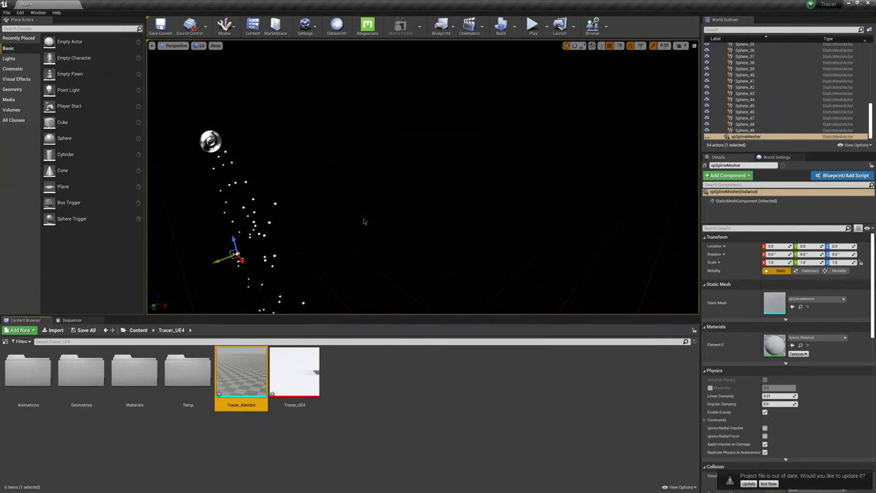
# Step: Place the Tracer_Alembic geometry cache in the level, collapse the Tracer_UE4 hierarchy, and keep Tracer_Alembic selected
pyautogui.moveTo(239, 375)
pyautogui.moveTo(247, 390); pyautogui.dragTo(336, 237)
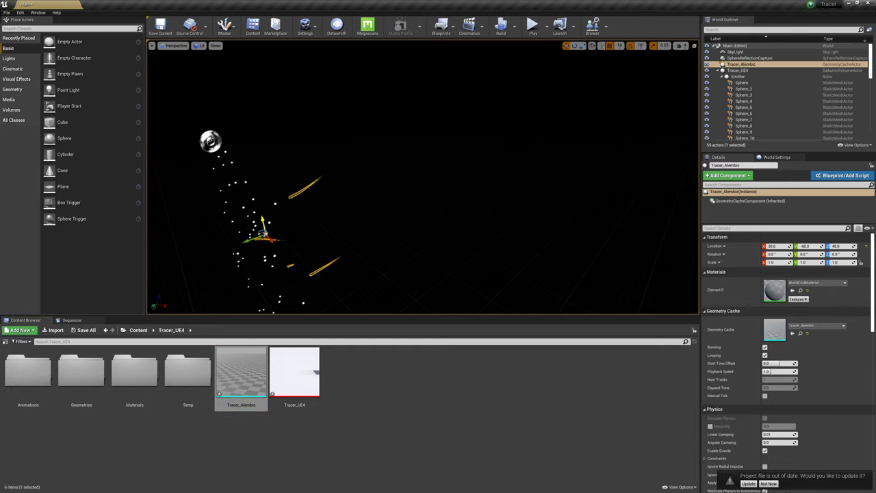
pyautogui.click(717, 71)
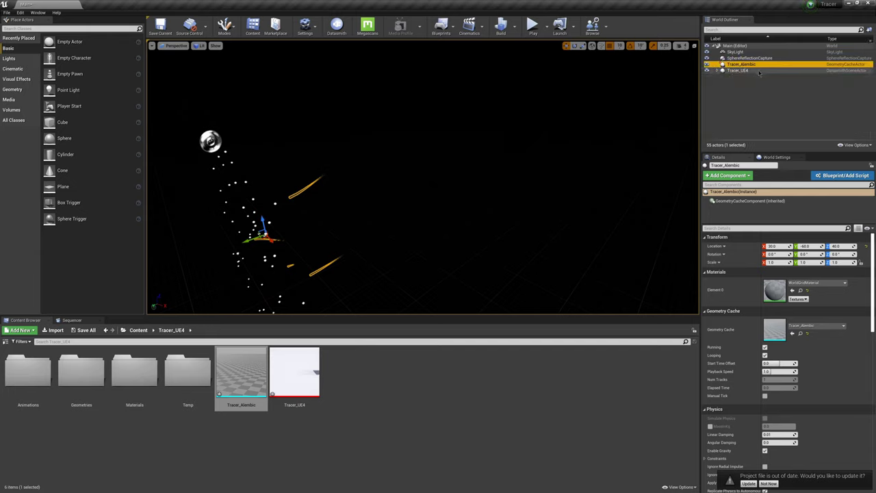
pyautogui.press('F2')
pyautogui.press('Return')
pyautogui.click(745, 66)
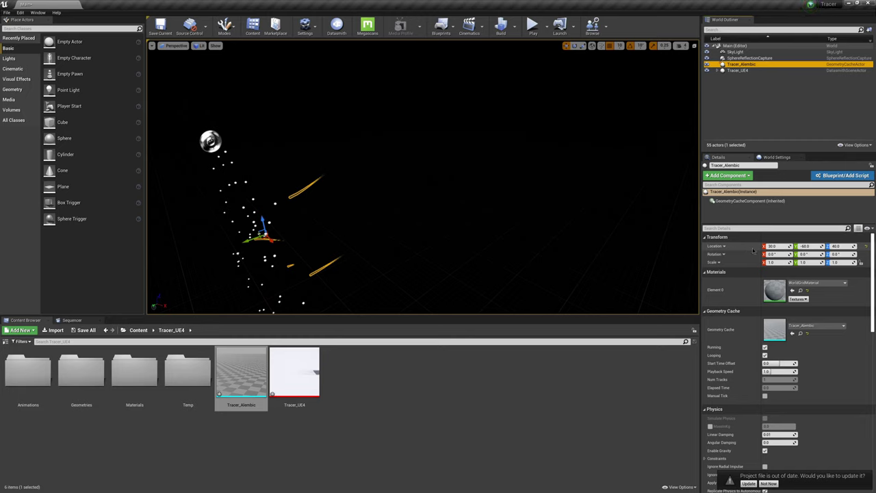
# Step: Set the Tracer_Alembic actor's location to 0, 0, 0
pyautogui.click(774, 246)
pyautogui.write('0')
pyautogui.press('Tab')
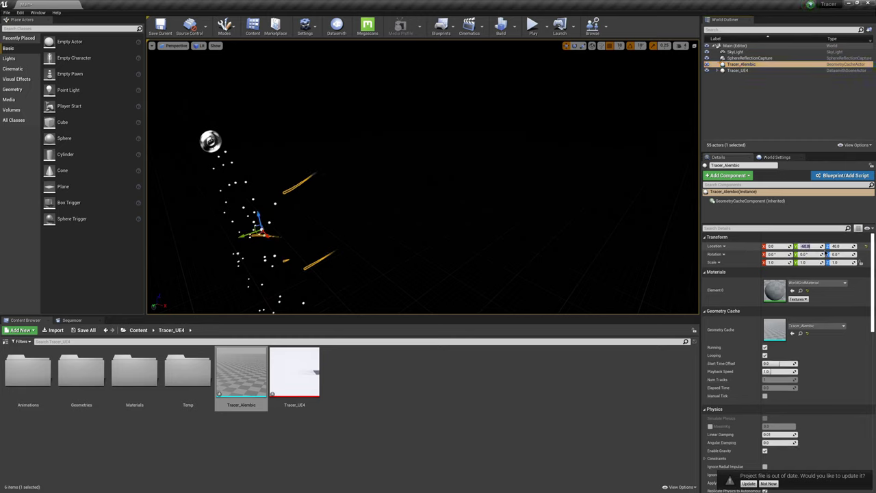
pyautogui.write('0')
pyautogui.press('Tab')
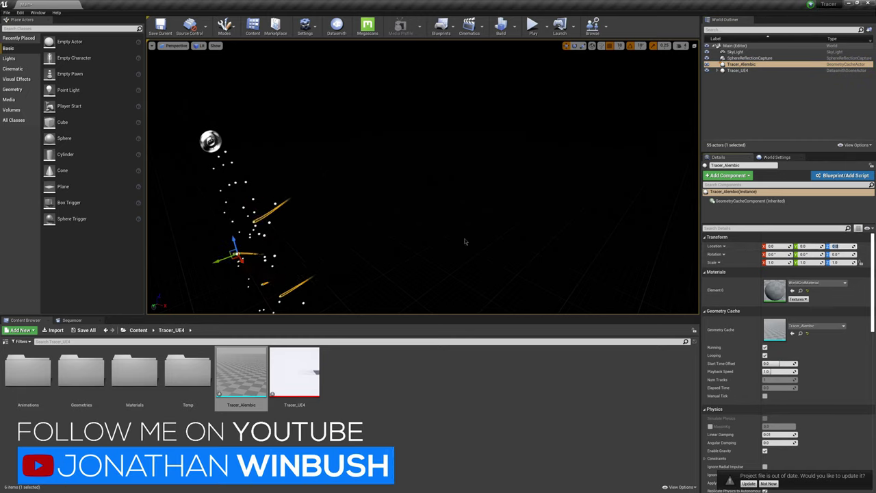
pyautogui.press('Return')
pyautogui.press('f')
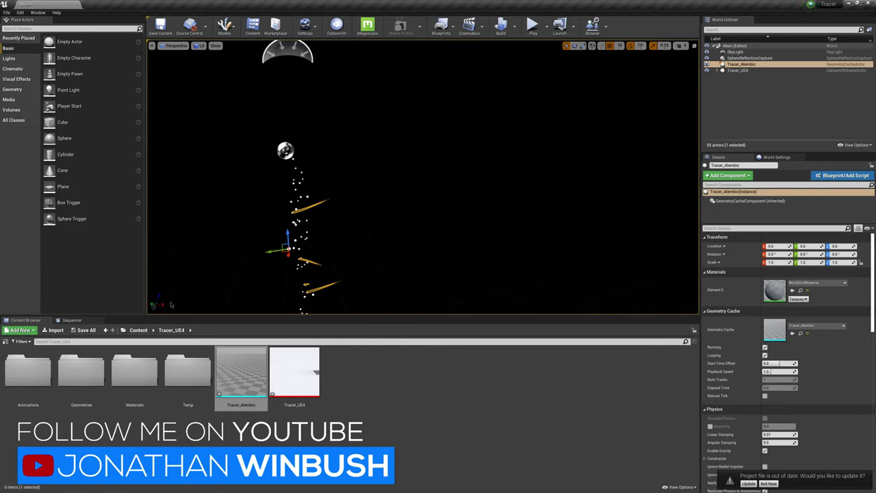
# Step: Open the level sequence from the Tracer_UE4 Animations folder in Sequencer, with the playhead at frame 0
pyautogui.click(72, 319)
pyautogui.click(25, 319)
pyautogui.click(84, 330)
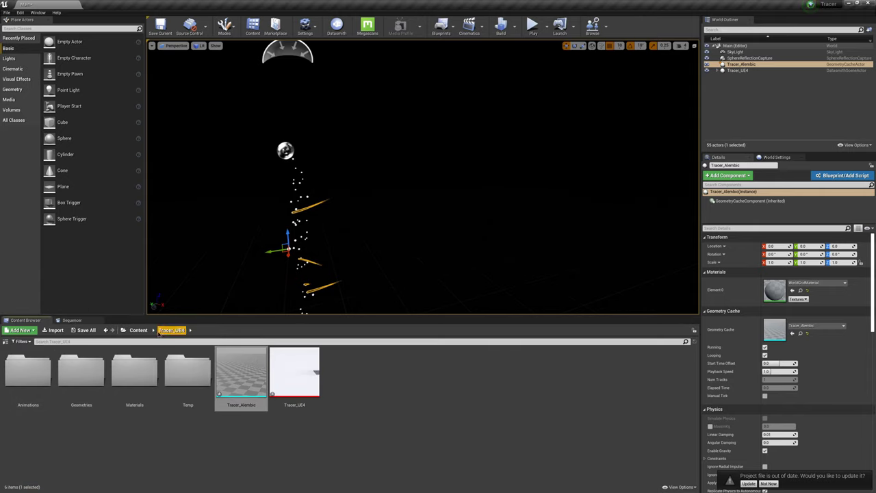
pyautogui.click(28, 376)
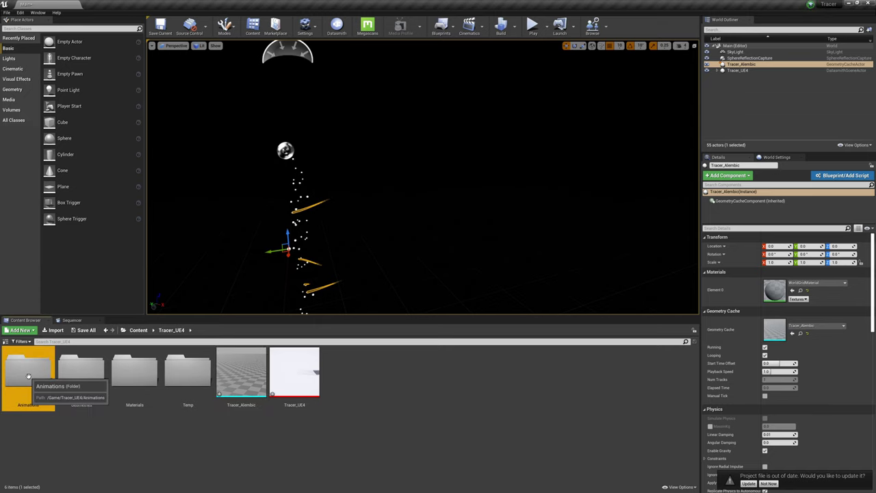
pyautogui.doubleClick(28, 376)
pyautogui.doubleClick(28, 373)
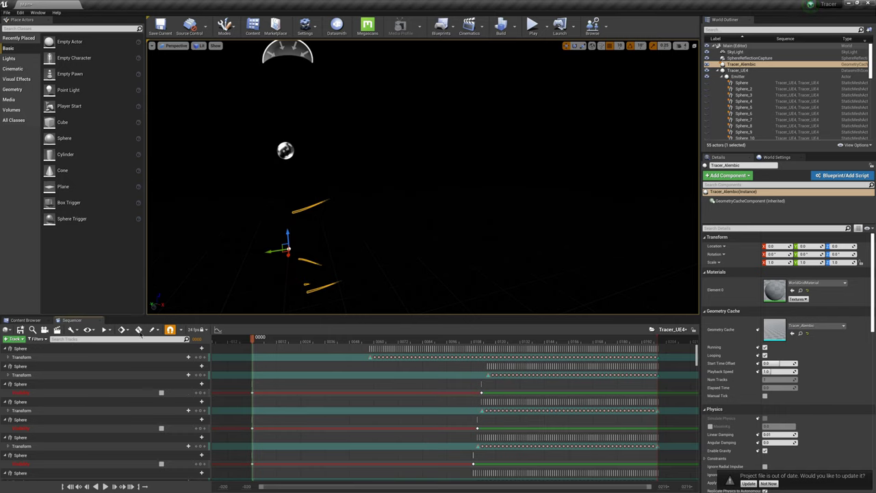
pyautogui.moveTo(254, 337); pyautogui.dragTo(251, 365)
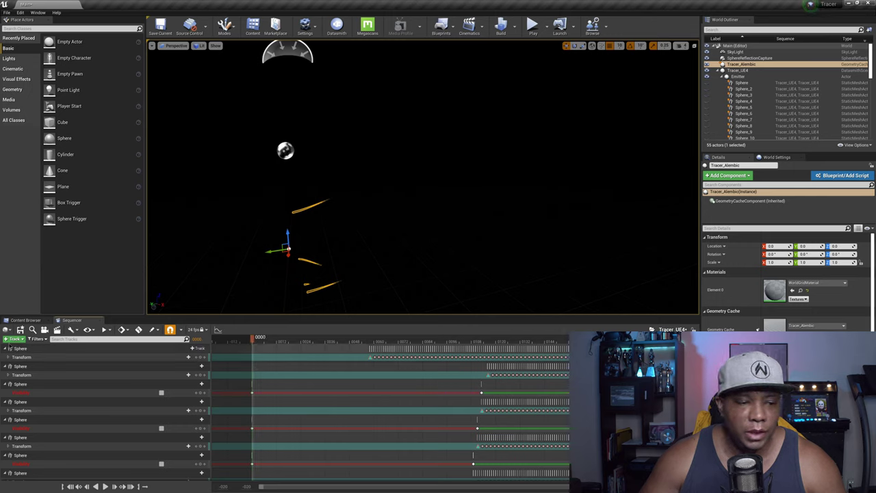
# Step: Add the Tracer_Alembic actor to the sequence and give it a Geometry Cache track
pyautogui.click(12, 339)
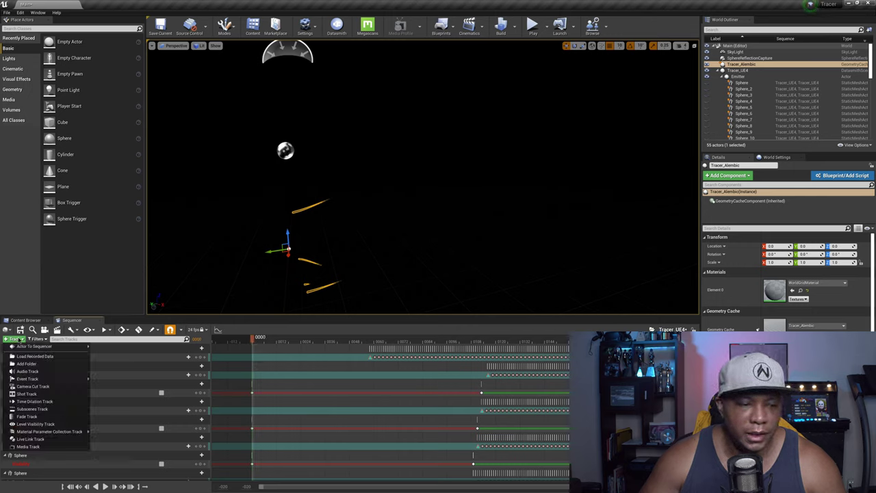
pyautogui.moveTo(27, 347)
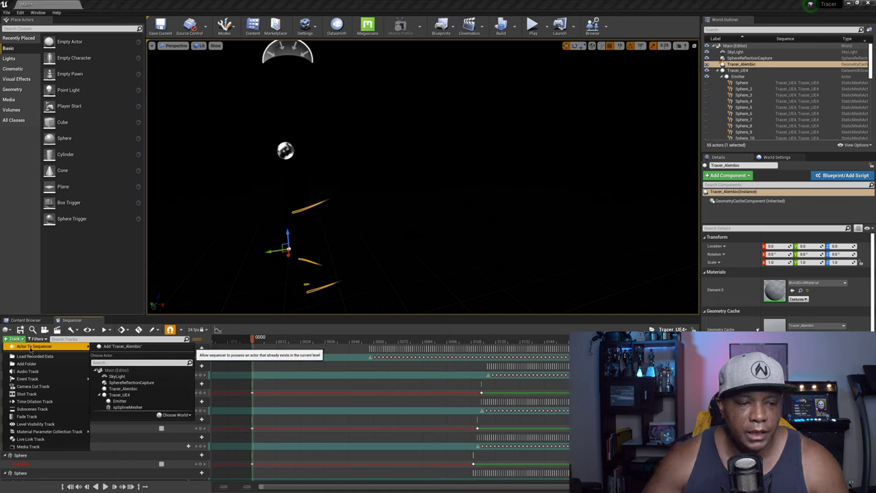
pyautogui.click(129, 390)
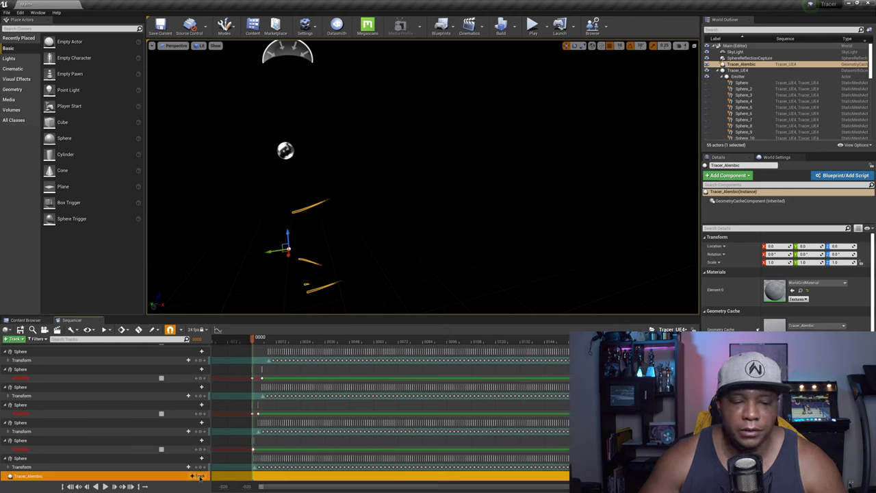
pyautogui.click(199, 478)
pyautogui.moveTo(229, 429)
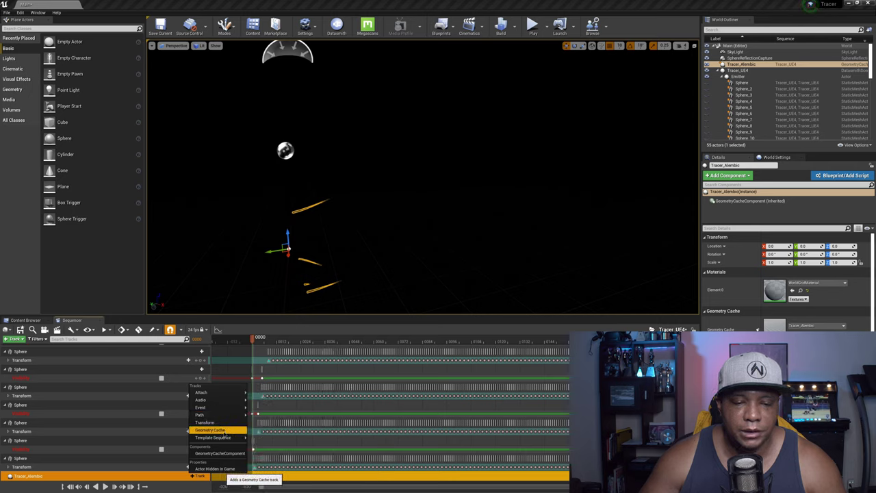
pyautogui.click(224, 432)
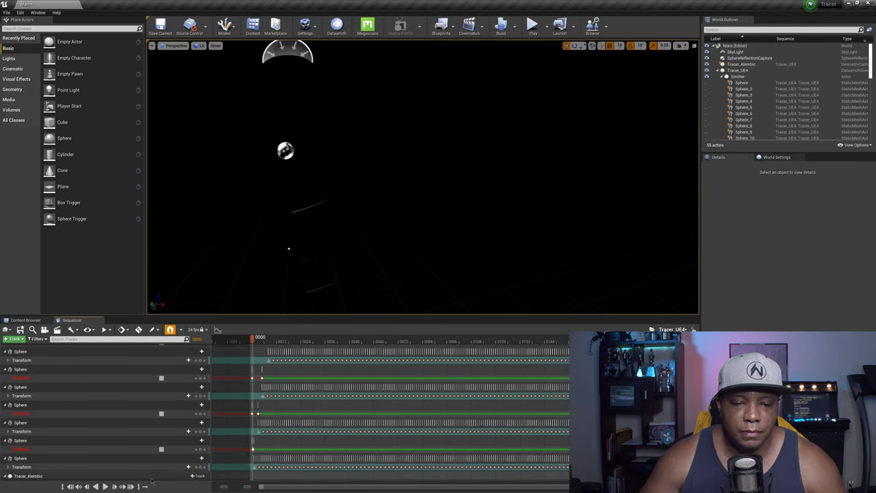
# Step: Play the sequence from the start and examine how the Tracer_Alembic strands animate together with the spheres
pyautogui.click(105, 486)
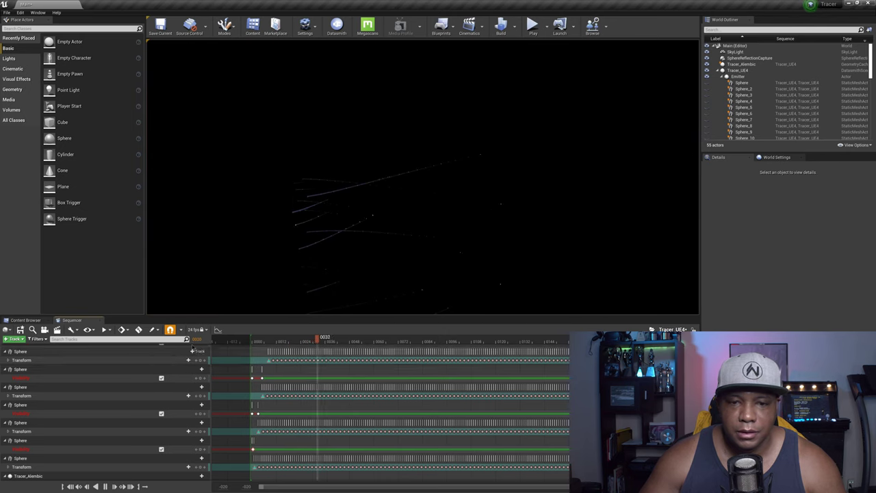
pyautogui.click(329, 190)
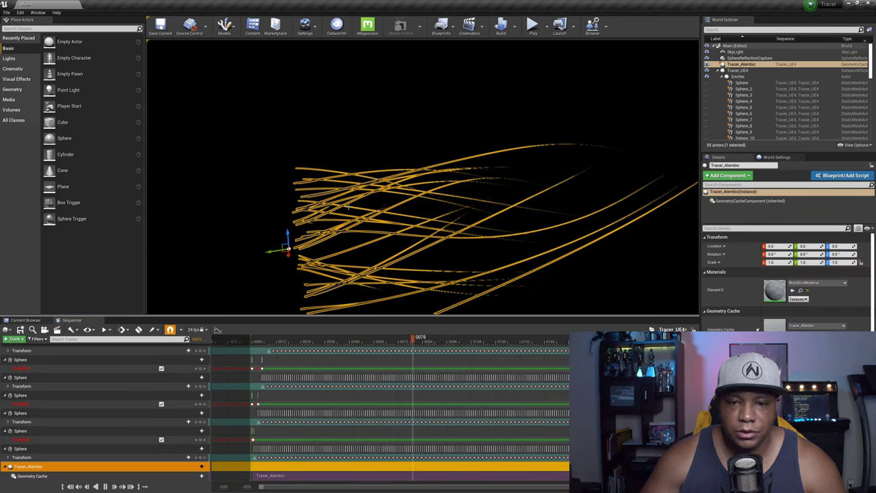
pyautogui.moveTo(383, 205); pyautogui.dragTo(431, 217, button='right')
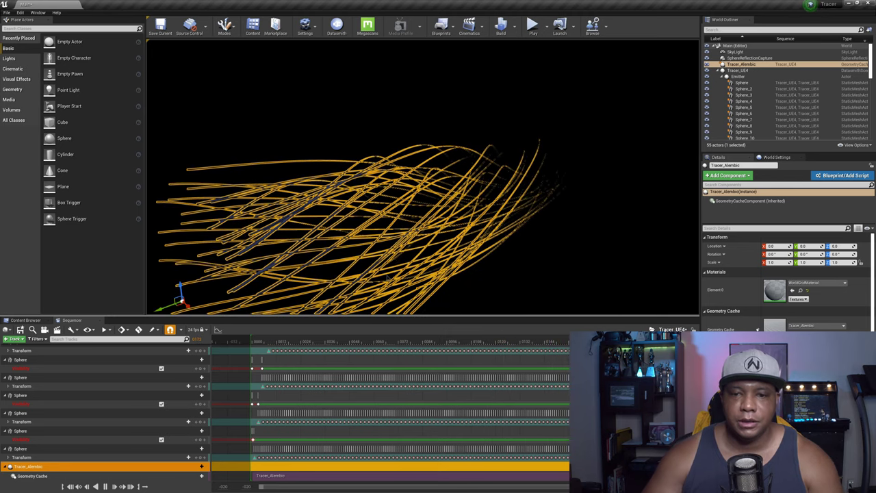
pyautogui.press('g')
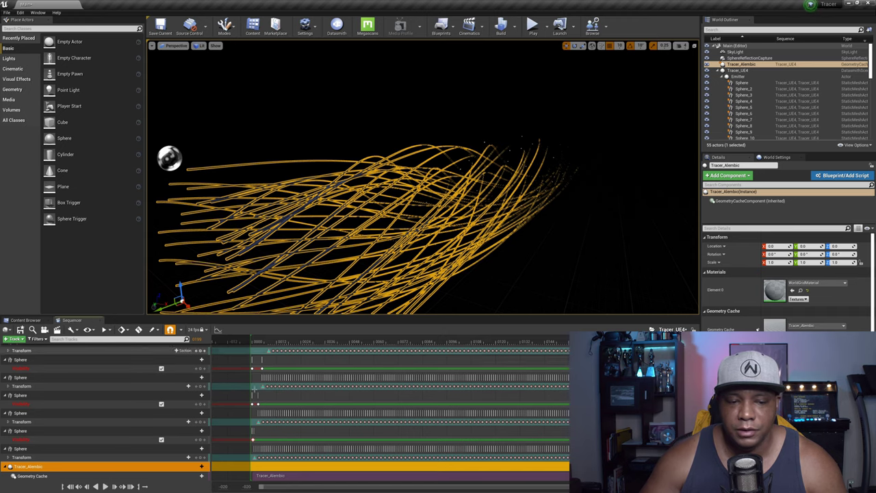
pyautogui.click(72, 486)
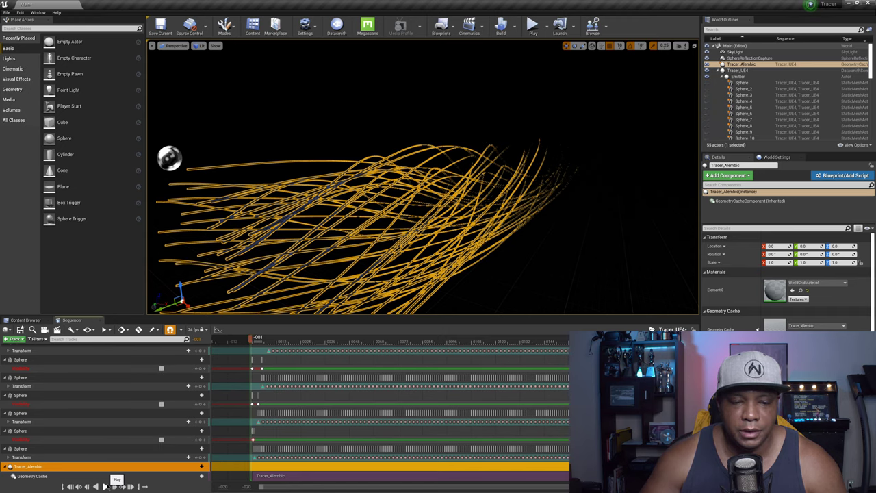
pyautogui.click(104, 486)
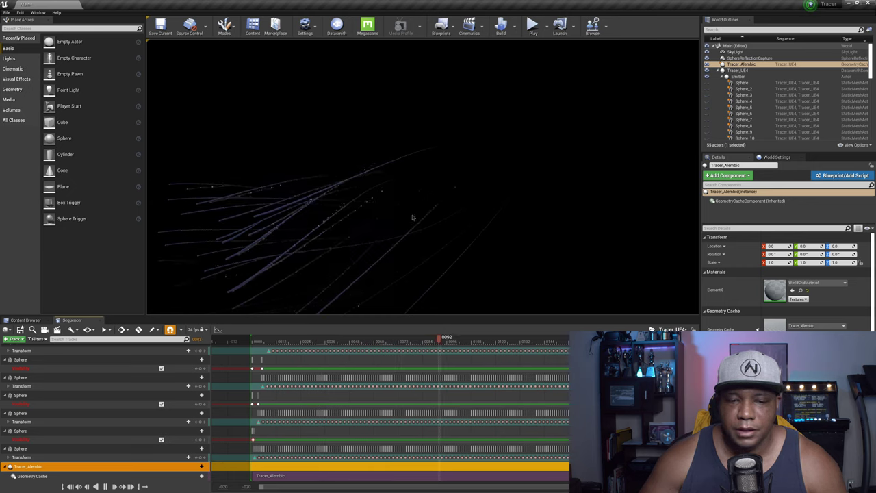
pyautogui.click(104, 486)
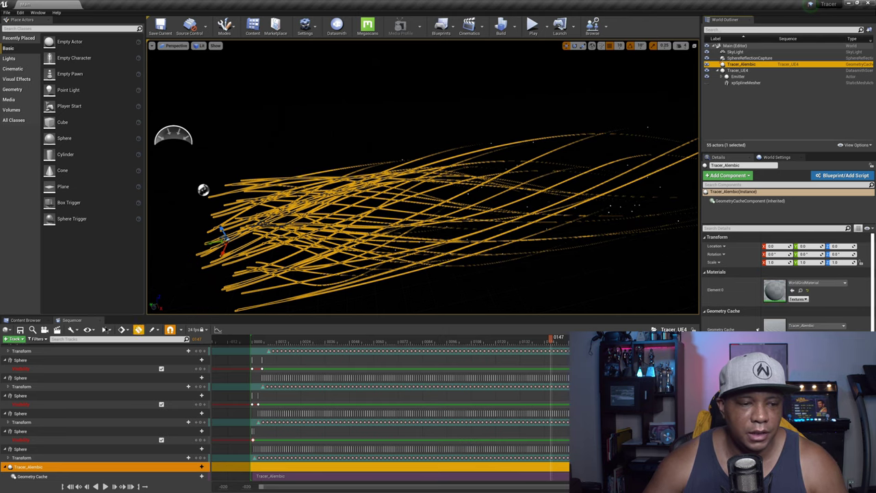
# Step: Inspect Spline_Material in the Tracer_UE4 Materials folder, including its color and reflectance parameters, and close its editor
pyautogui.click(25, 320)
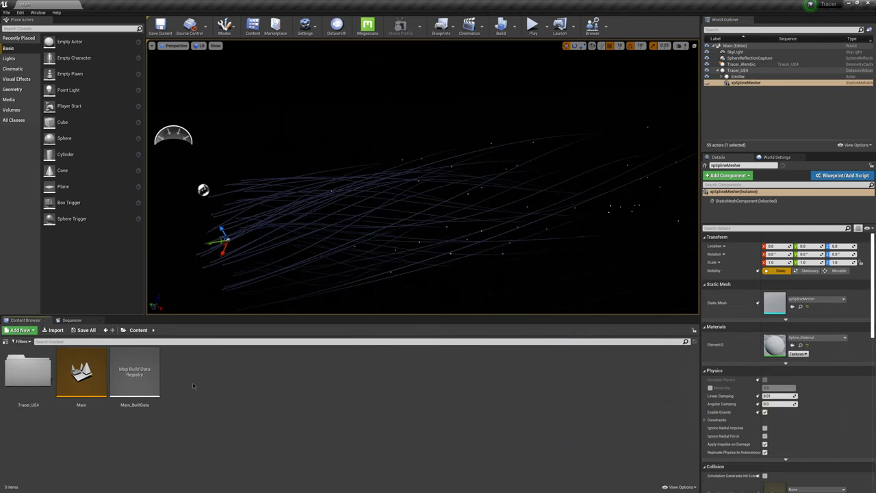
pyautogui.doubleClick(35, 373)
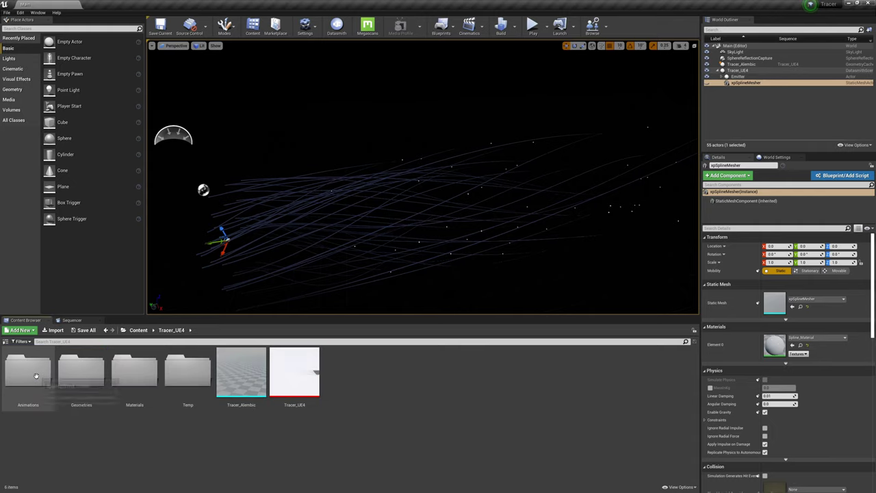
pyautogui.doubleClick(138, 380)
pyautogui.doubleClick(82, 373)
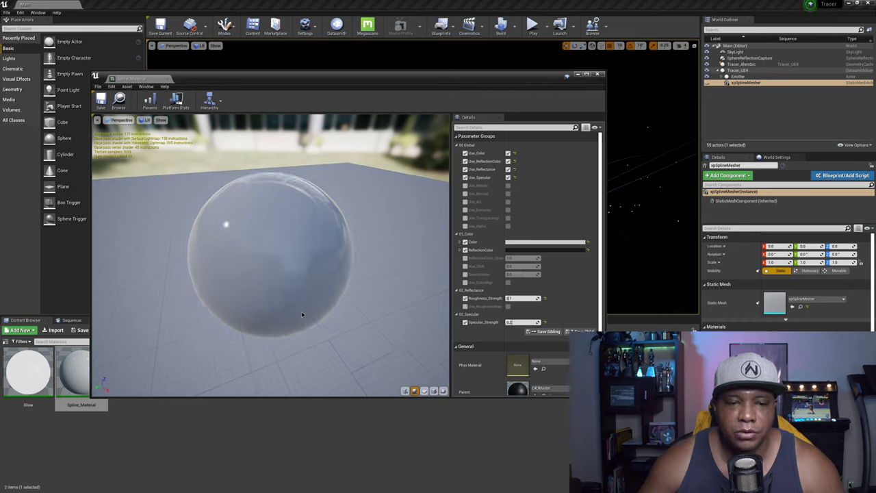
pyautogui.click(598, 74)
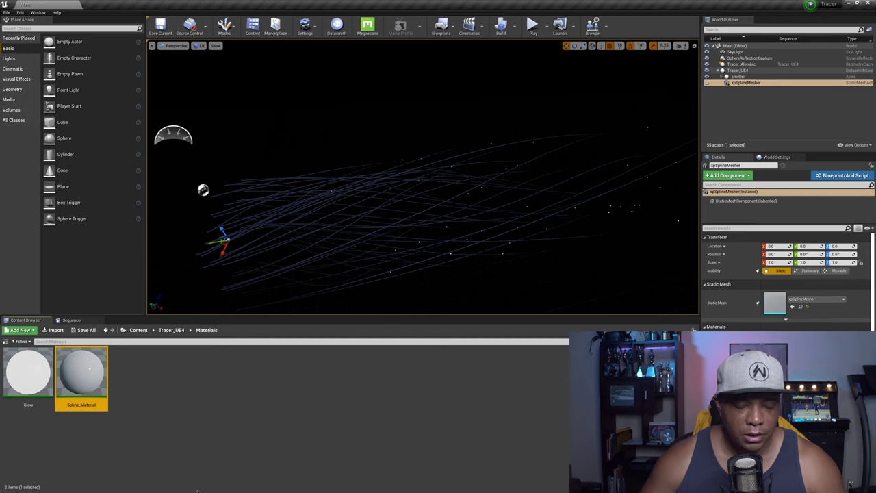
# Step: Switch to Photoshop and create a new 1920 x 1920 pixel document at 72 pixels/inch with a white background
pyautogui.press('super')
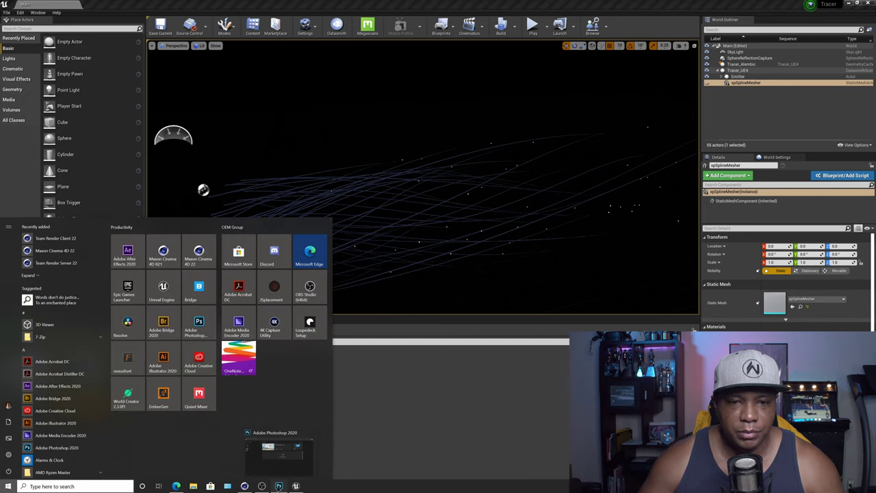
pyautogui.click(239, 353)
pyautogui.click(24, 140)
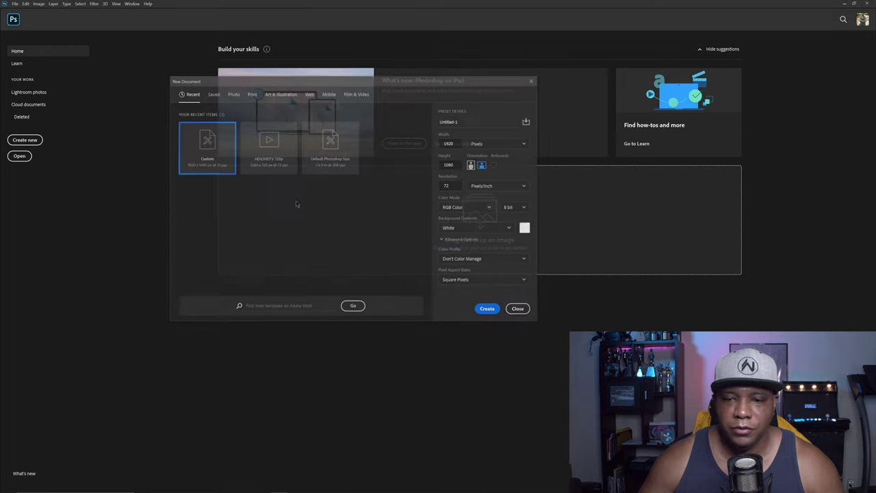
pyautogui.doubleClick(455, 164)
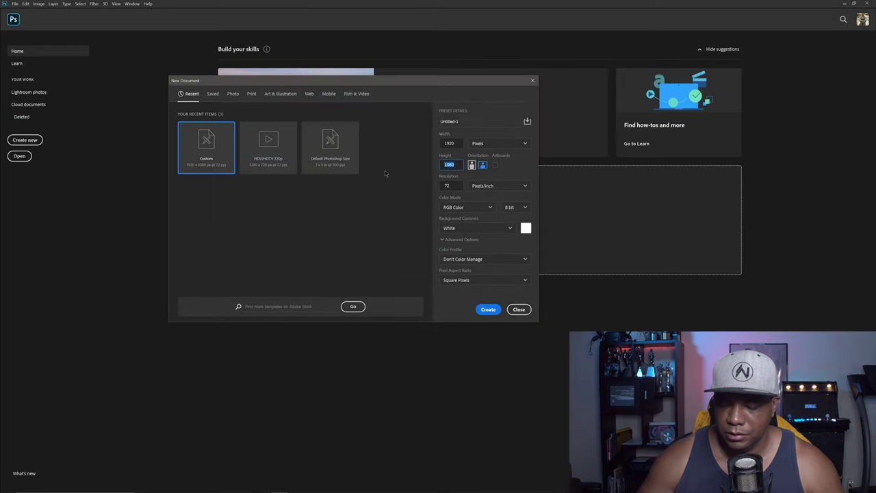
pyautogui.write('192')
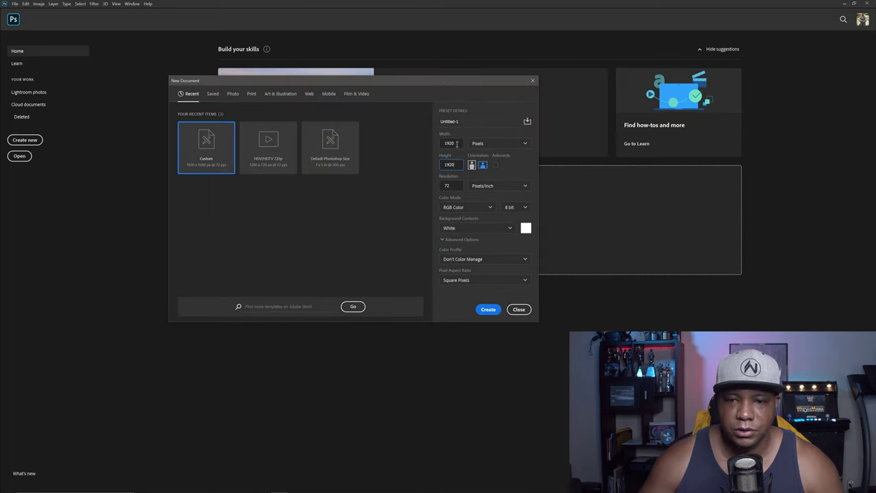
pyautogui.click(490, 310)
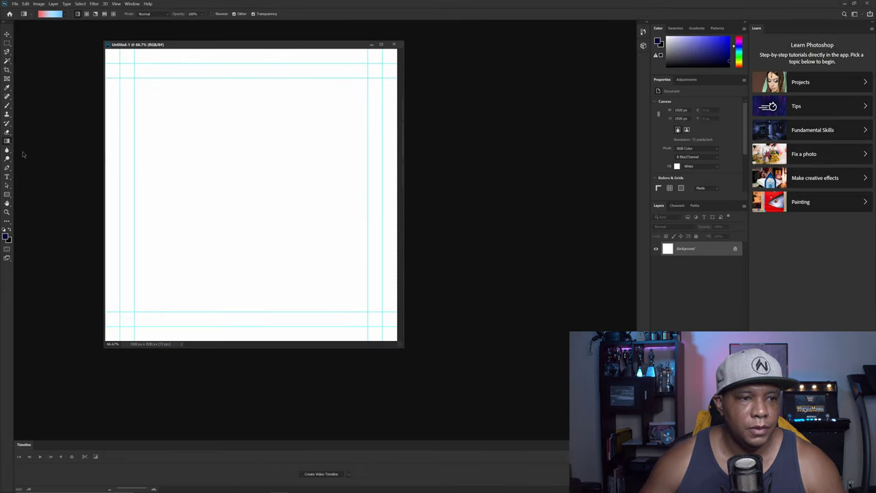
# Step: Edit the gradient so its start stop is bright red and its end stop is blue 0087fa
pyautogui.click(49, 14)
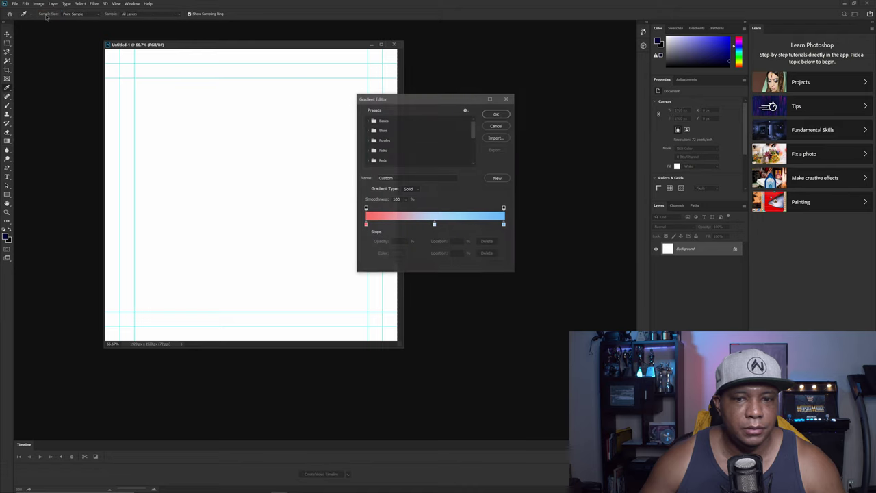
pyautogui.click(366, 225)
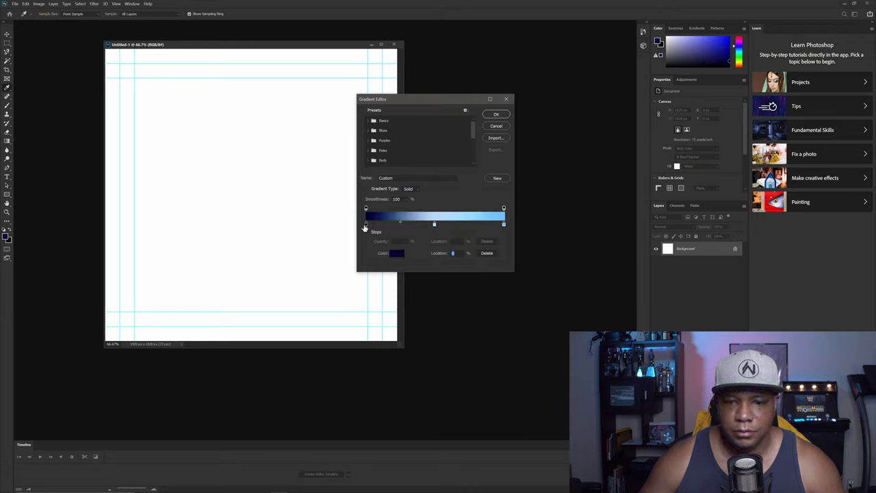
pyautogui.doubleClick(366, 226)
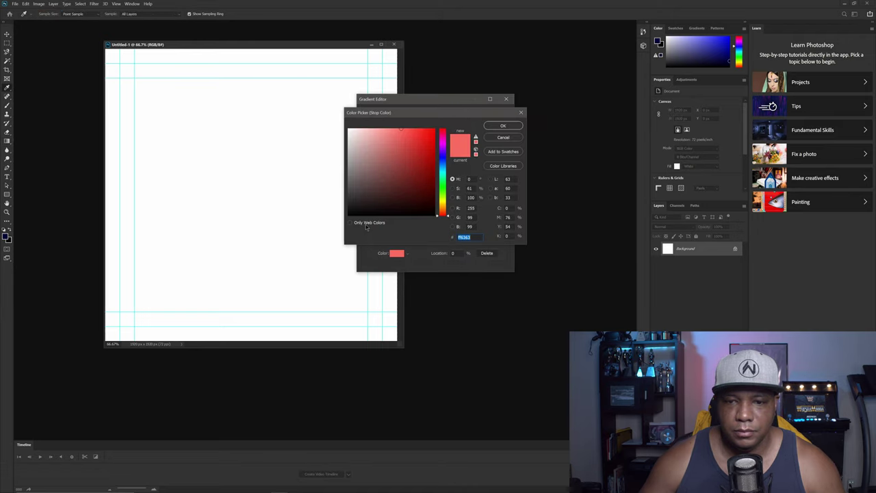
pyautogui.write('ff0000')
pyautogui.click(504, 125)
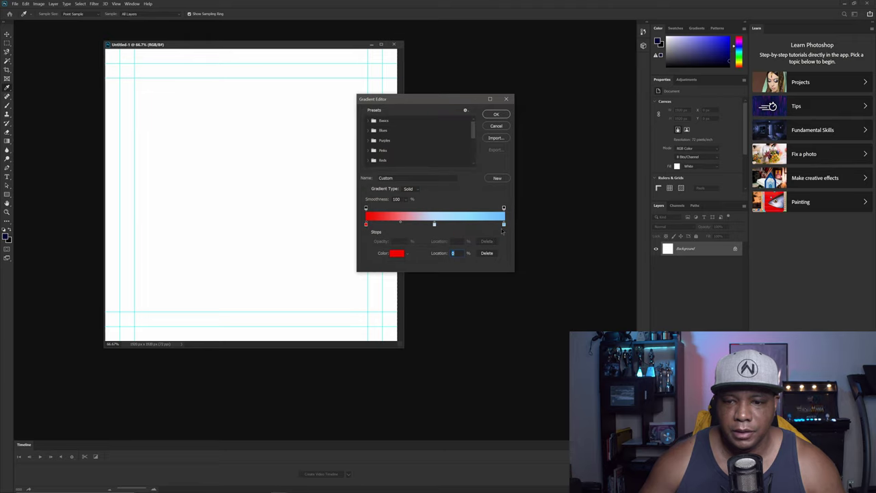
pyautogui.doubleClick(504, 225)
pyautogui.write('0080ff')
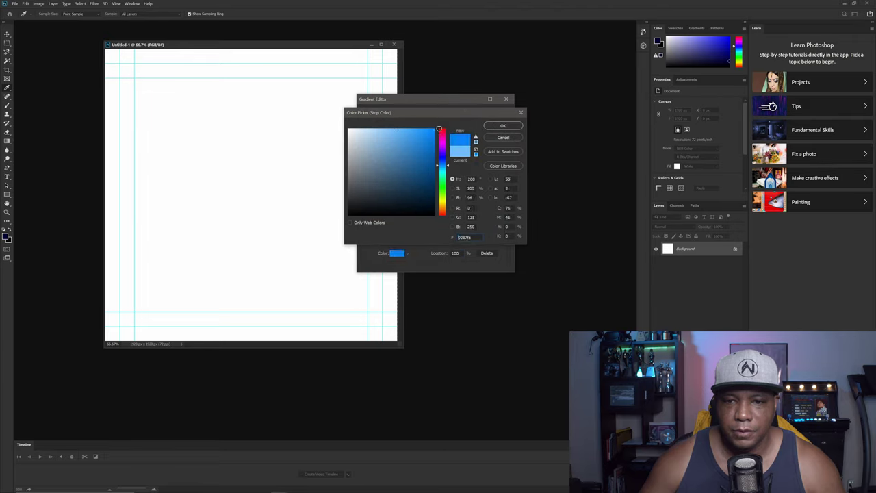
pyautogui.press('Return')
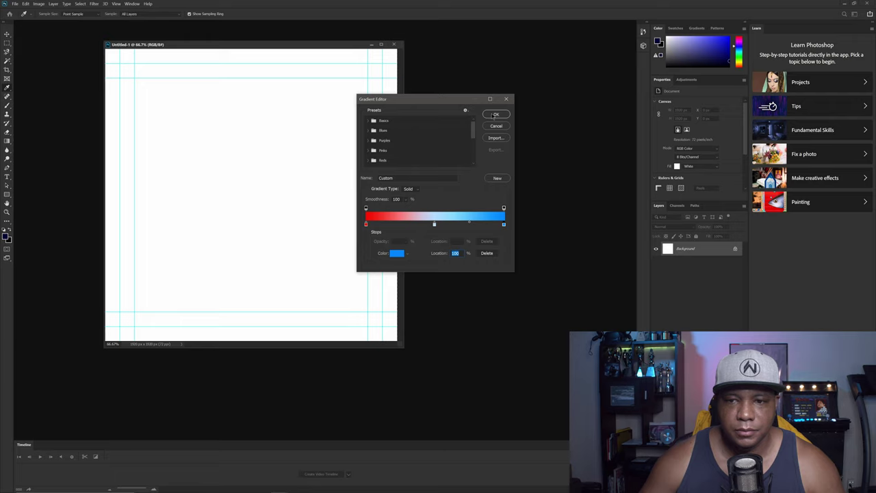
pyautogui.press('Return')
# Step: Enlarge the document window around the canvas and unlock the Background layer
pyautogui.moveTo(403, 346); pyautogui.dragTo(520, 371)
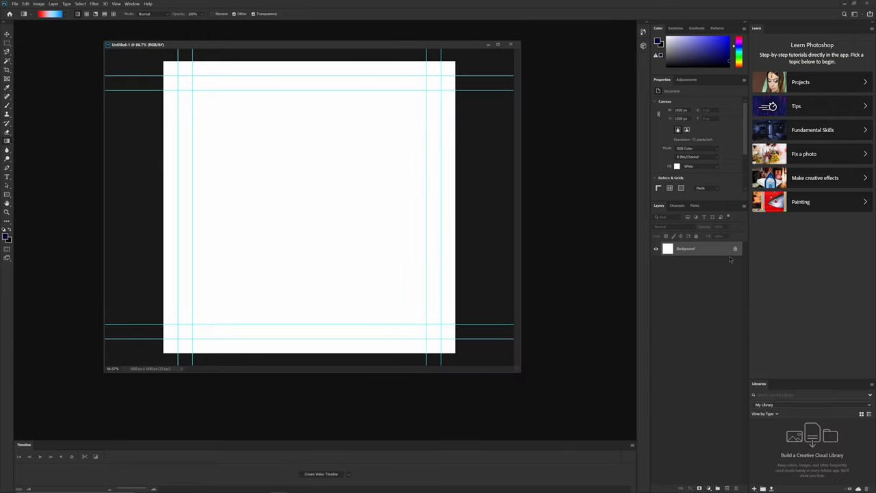
pyautogui.click(735, 250)
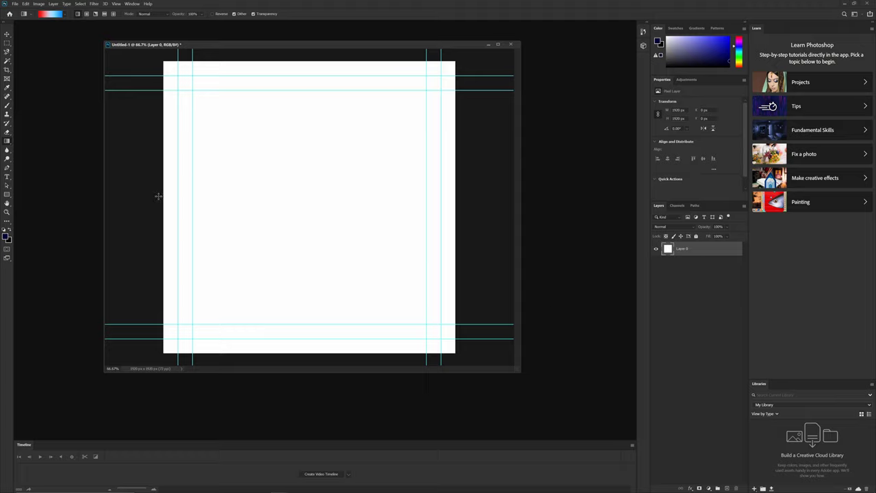
# Step: Try a horizontal red-to-blue gradient across the full canvas width, and undo it
pyautogui.moveTo(459, 196); pyautogui.dragTo(470, 195)
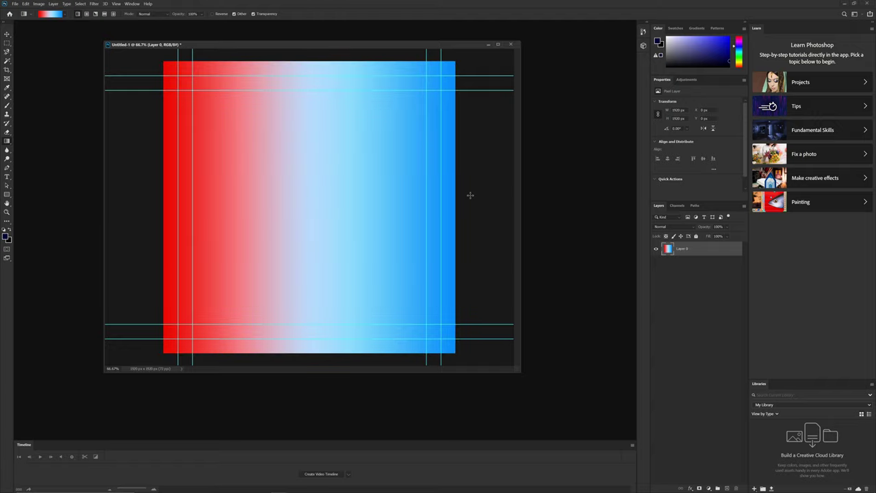
pyautogui.hotkey('ctrl', 'z')
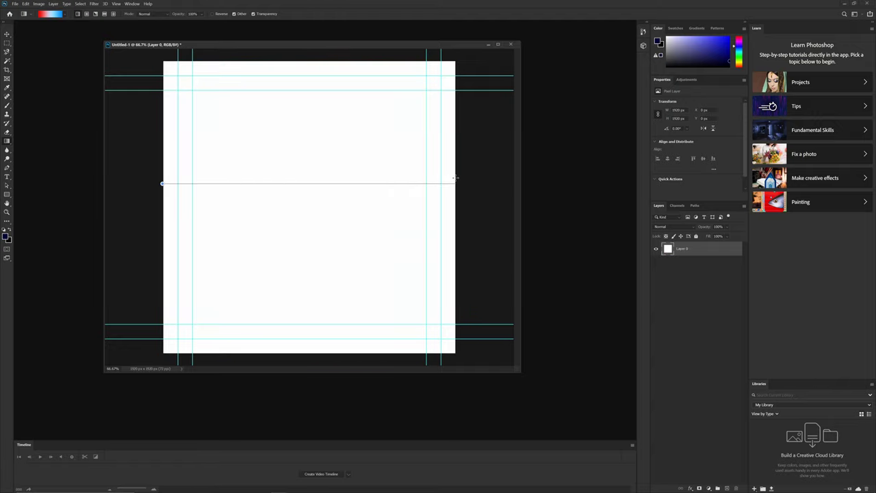
# Step: Fill the canvas with a horizontal red-to-blue gradient across its full width, and apply Levels with input values 87, 0.8 and 230
pyautogui.moveTo(455, 178); pyautogui.dragTo(455, 178)
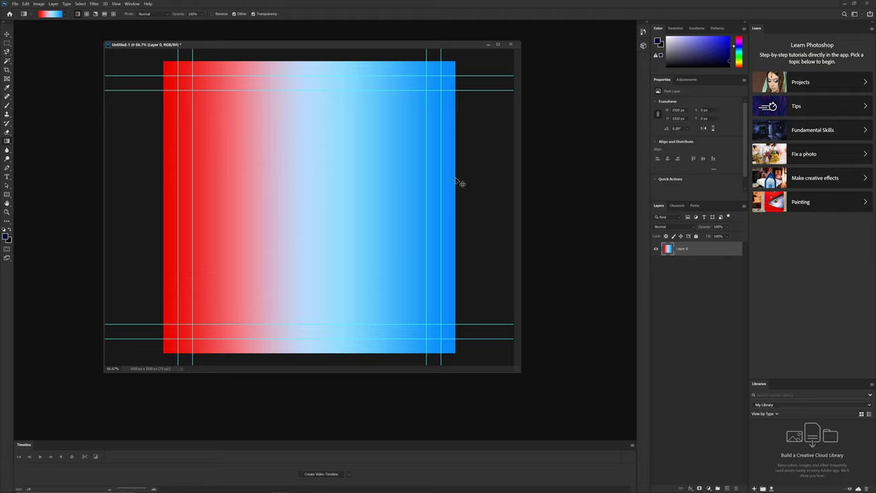
pyautogui.hotkey('ctrl', 'l')
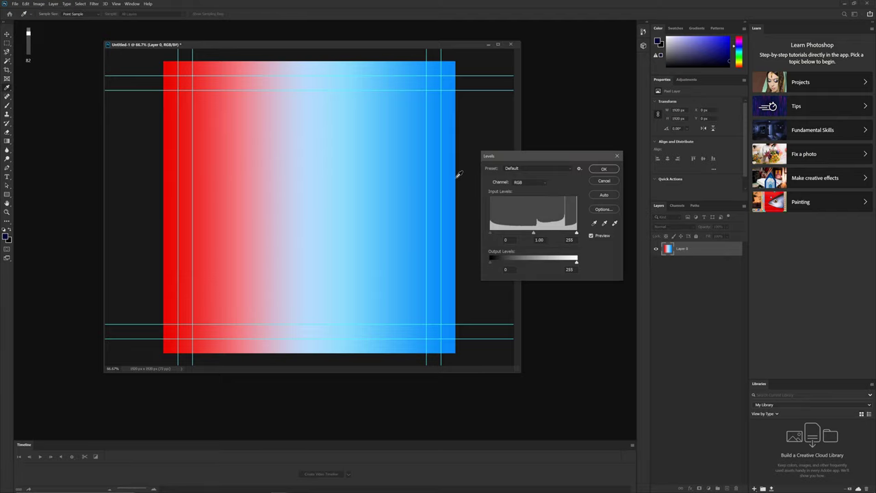
pyautogui.moveTo(555, 162); pyautogui.dragTo(456, 120)
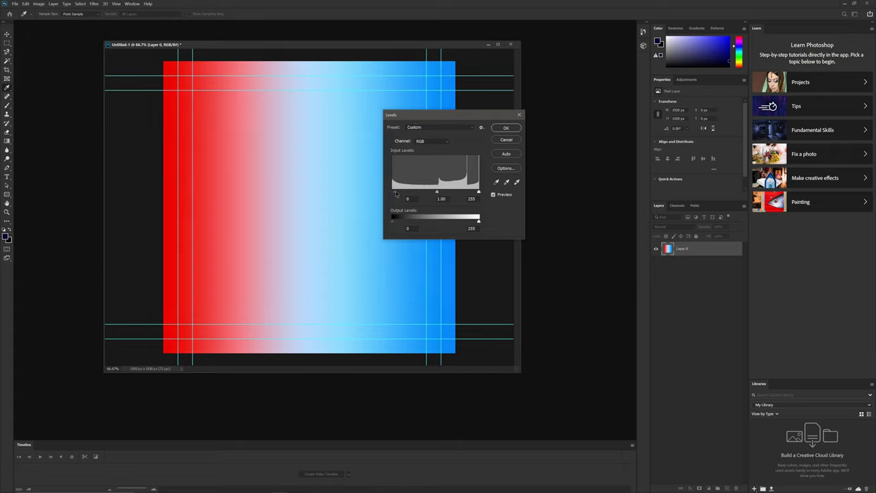
pyautogui.moveTo(396, 193); pyautogui.dragTo(470, 194)
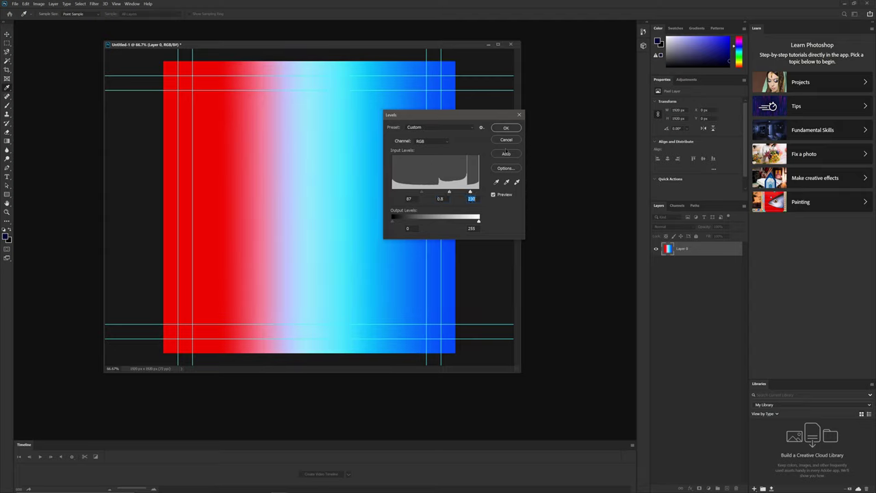
pyautogui.click(507, 128)
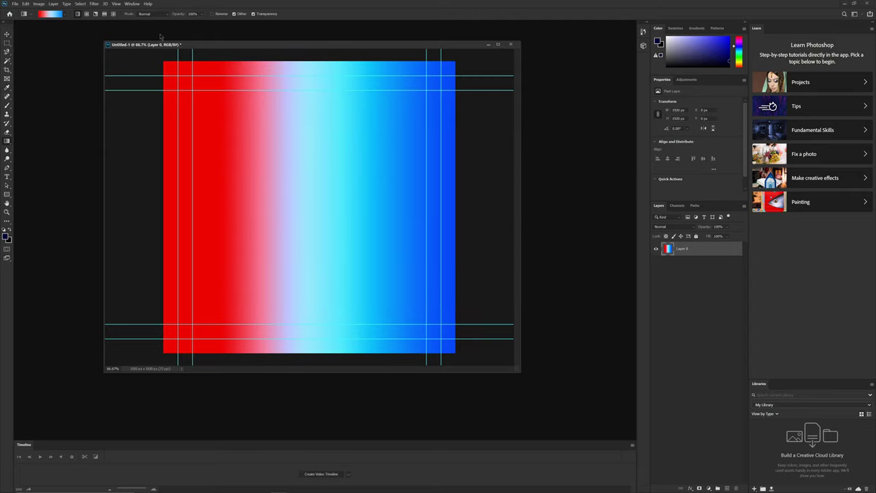
# Step: Save the image as a maximum-quality JPEG named Gradient in the C4D TRACER UE4 project's IMAGES folder
pyautogui.click(15, 4)
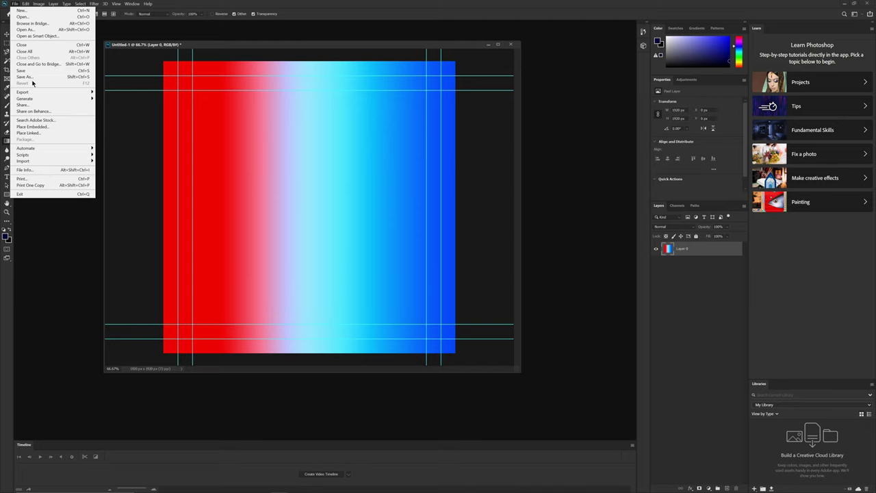
pyautogui.click(25, 77)
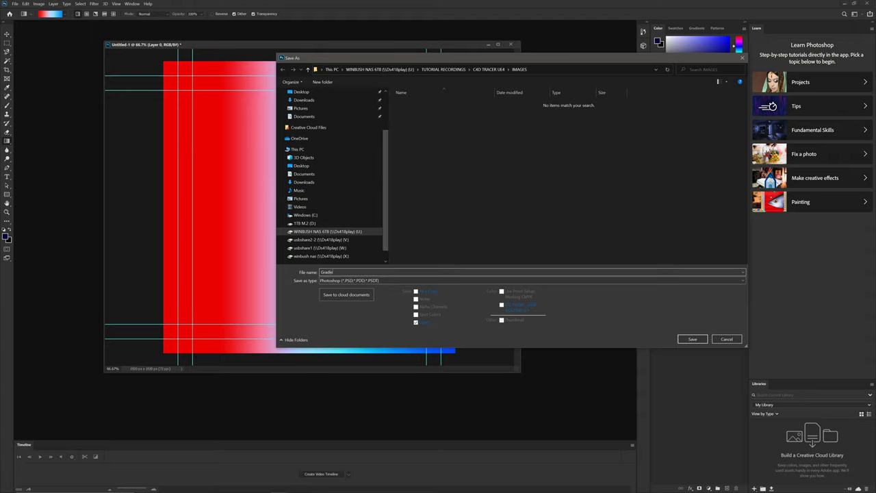
pyautogui.click(350, 280)
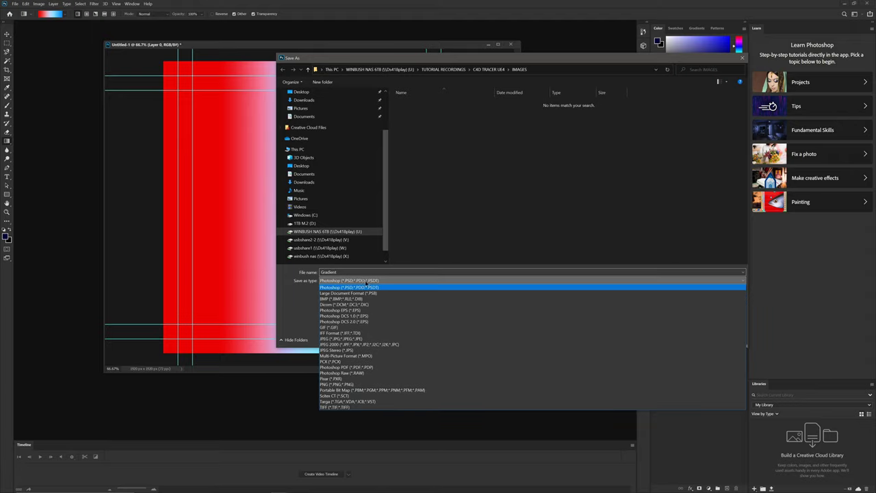
pyautogui.click(352, 338)
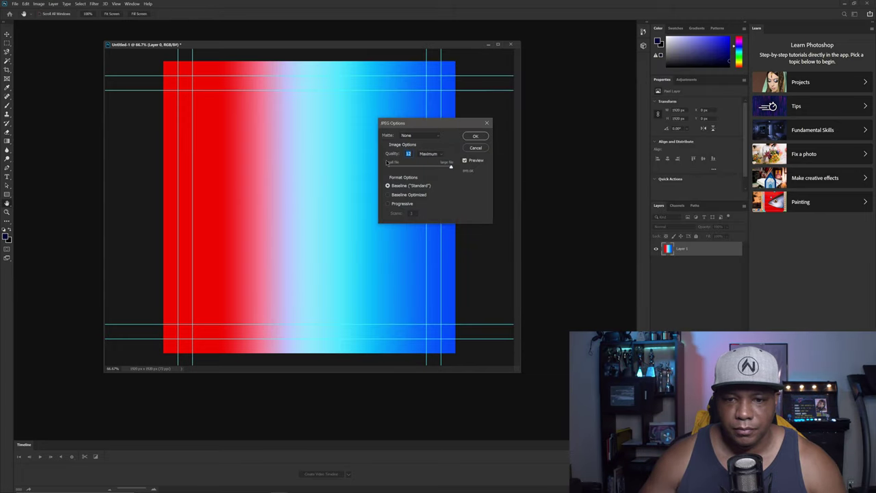
pyautogui.click(475, 137)
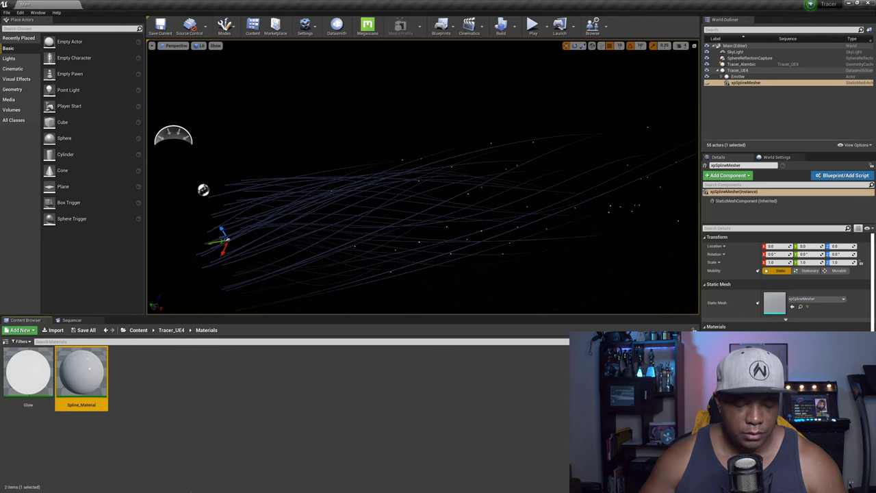
# Step: Switch to Unreal Engine and import the Gradient JPEG from the C4D TRACER UE4 IMAGES folder into the Materials folder
pyautogui.press('super')
pyautogui.click(196, 490)
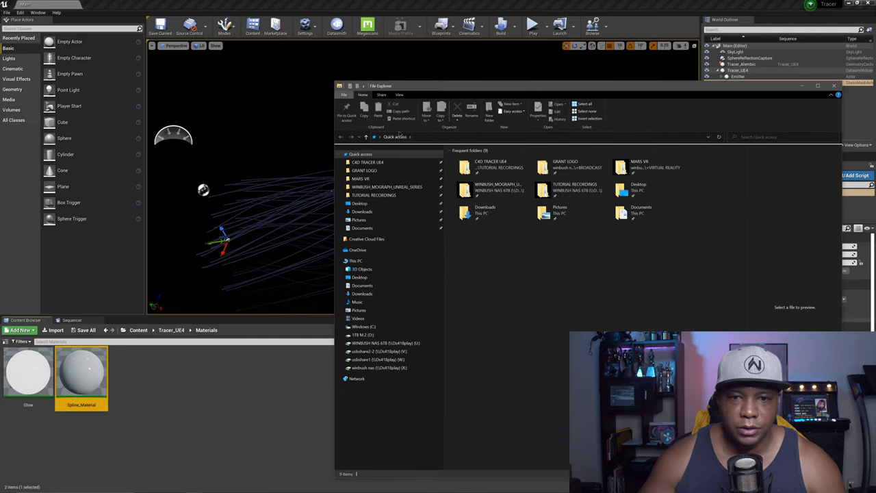
pyautogui.click(391, 163)
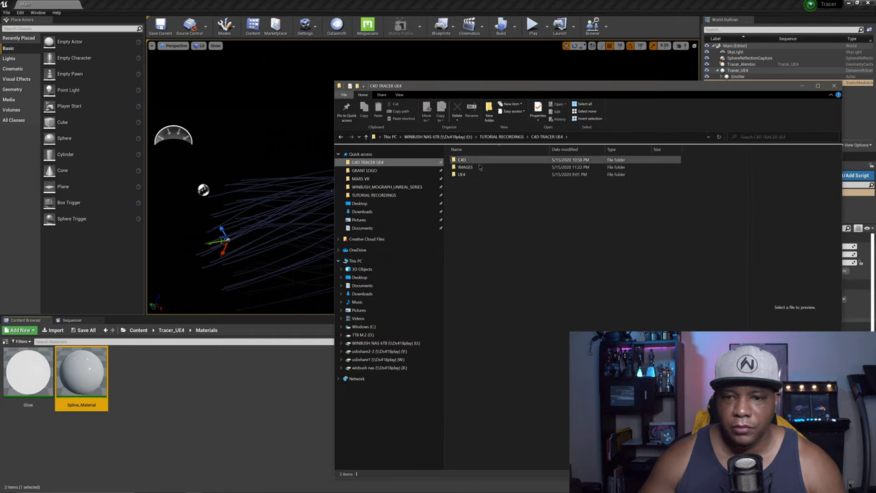
pyautogui.doubleClick(465, 160)
pyautogui.click(465, 160)
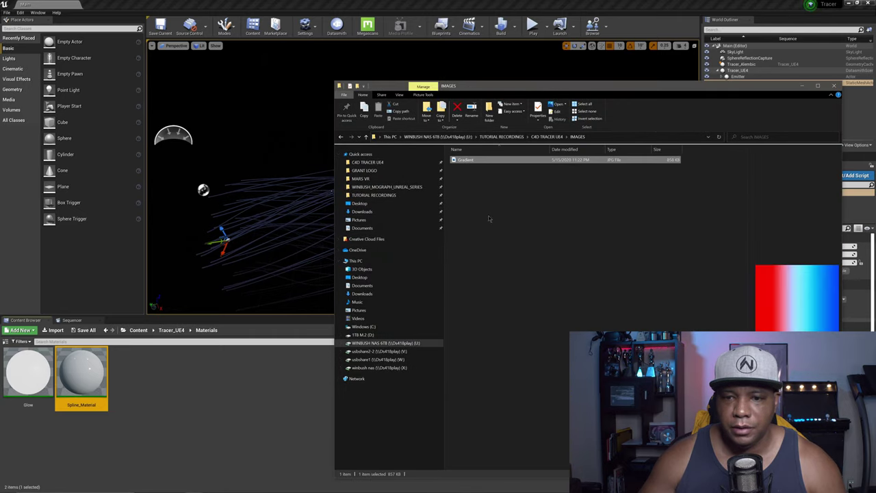
pyautogui.moveTo(216, 403); pyautogui.dragTo(216, 401)
pyautogui.click(207, 401)
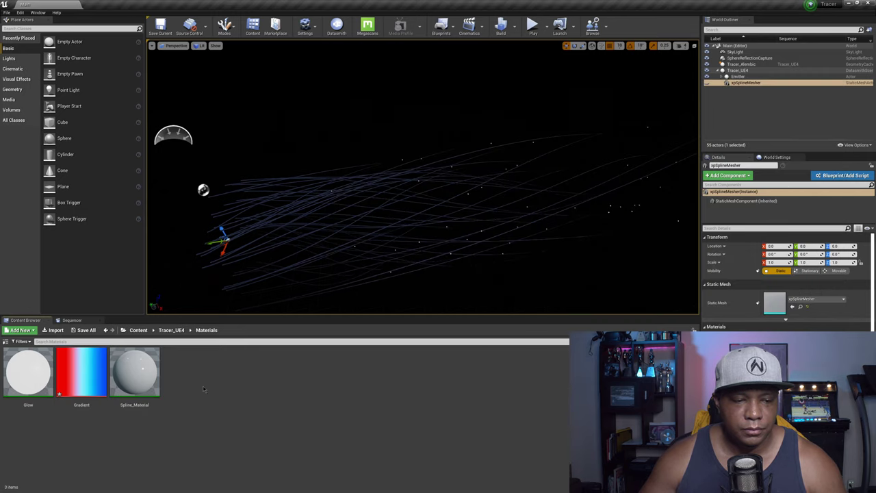
# Step: Create a new material named Gradient_Texture in the Materials folder
pyautogui.rightClick(284, 393)
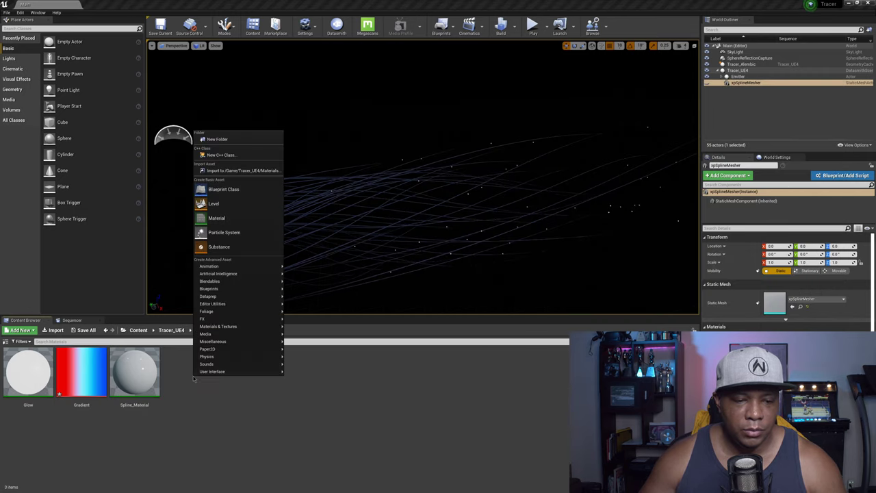
pyautogui.click(231, 217)
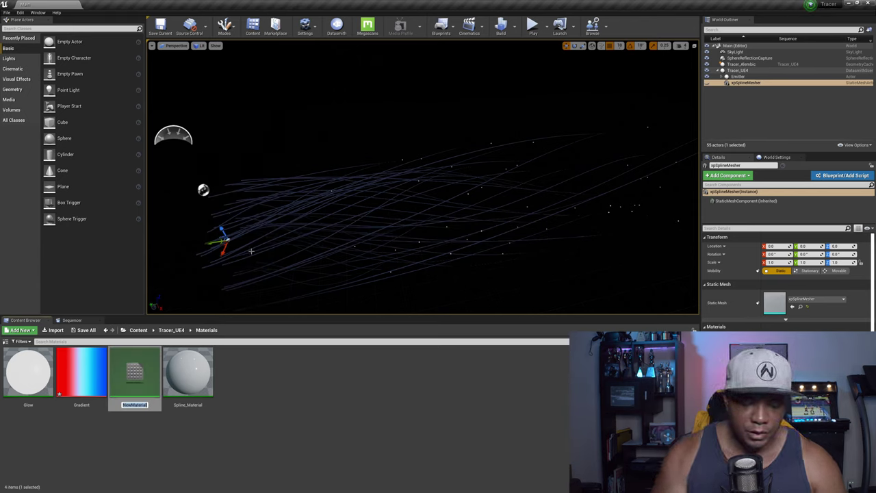
pyautogui.write('Grad')
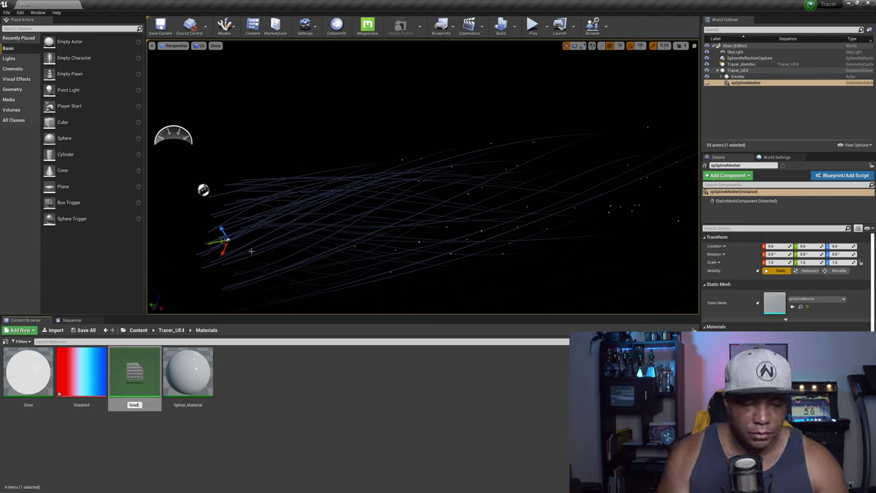
pyautogui.write('ient')
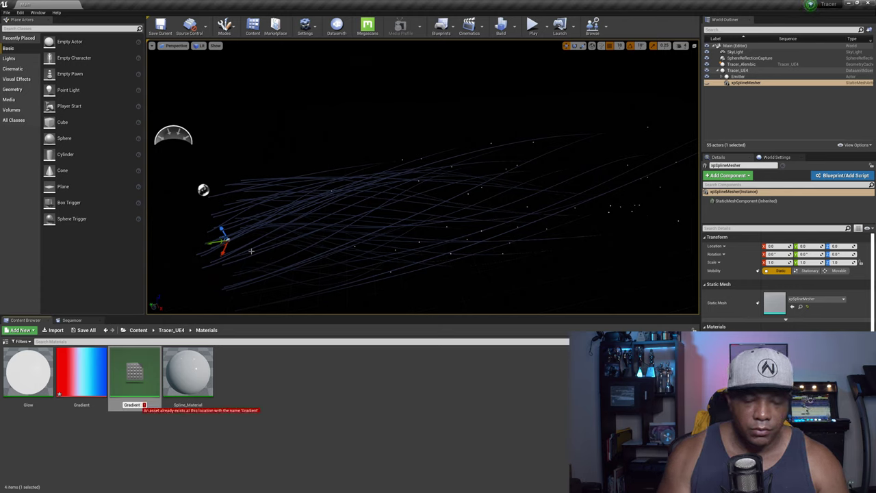
pyautogui.write('_')
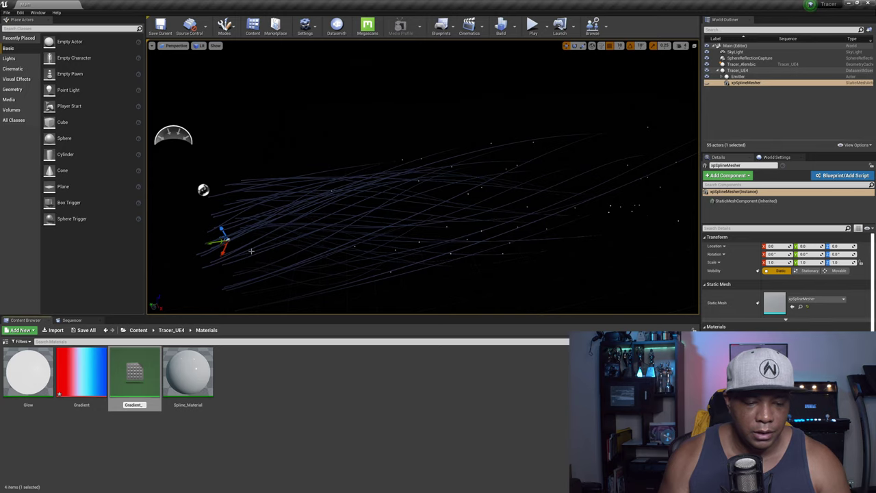
pyautogui.write('Texture')
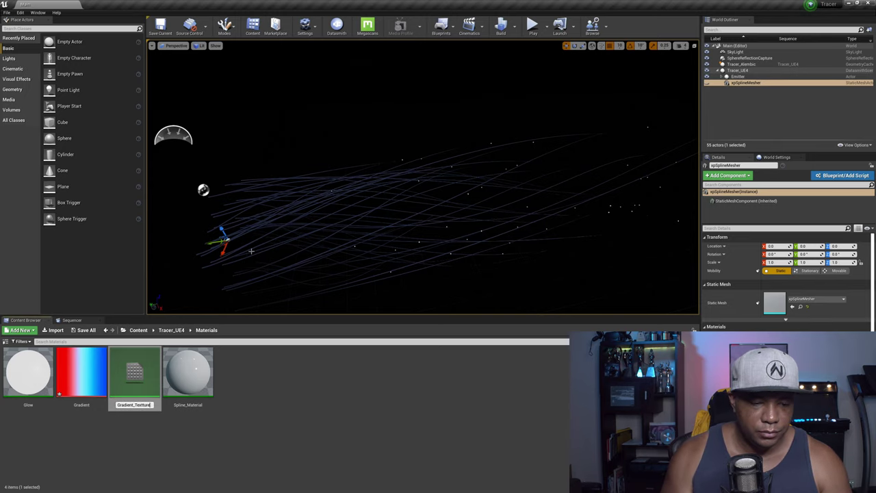
pyautogui.press('Return')
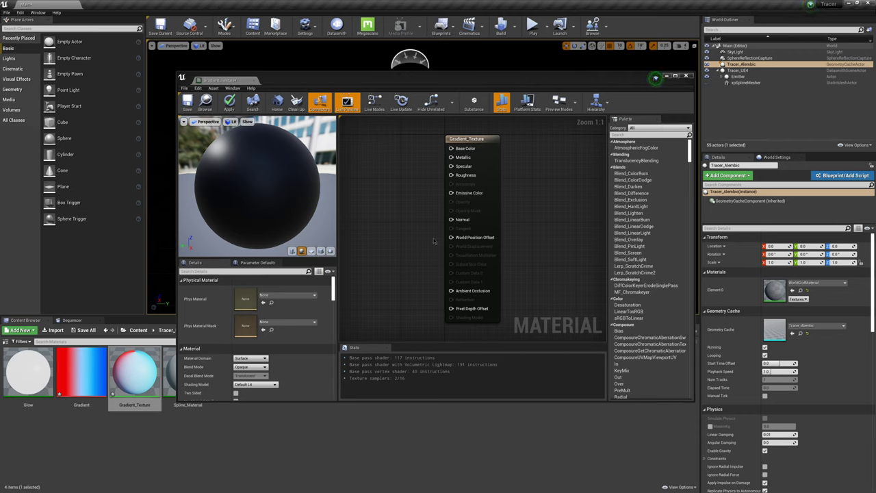
# Step: Add the Gradient texture to the Gradient_Texture material graph, connect its RGB output to Base Color, and save and close the material
pyautogui.moveTo(472, 139); pyautogui.dragTo(511, 145)
pyautogui.moveTo(94, 351); pyautogui.dragTo(399, 155)
pyautogui.moveTo(430, 165); pyautogui.dragTo(490, 154)
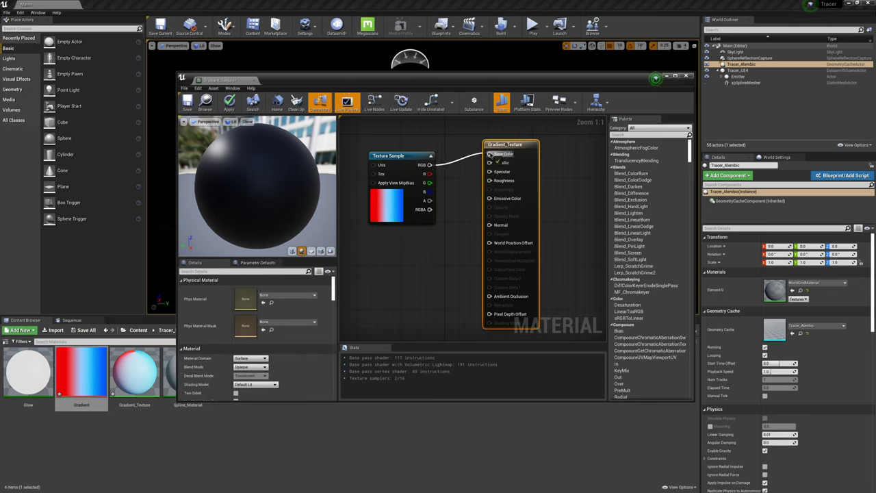
pyautogui.moveTo(403, 151); pyautogui.dragTo(414, 139)
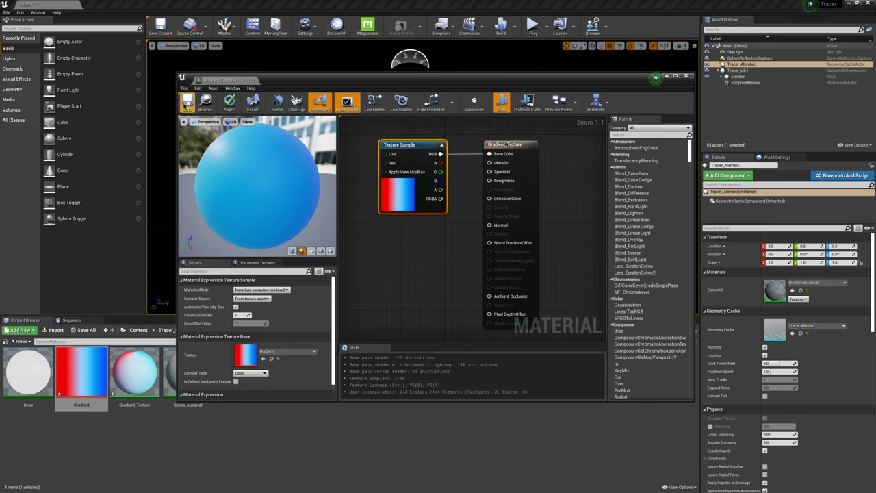
pyautogui.click(188, 103)
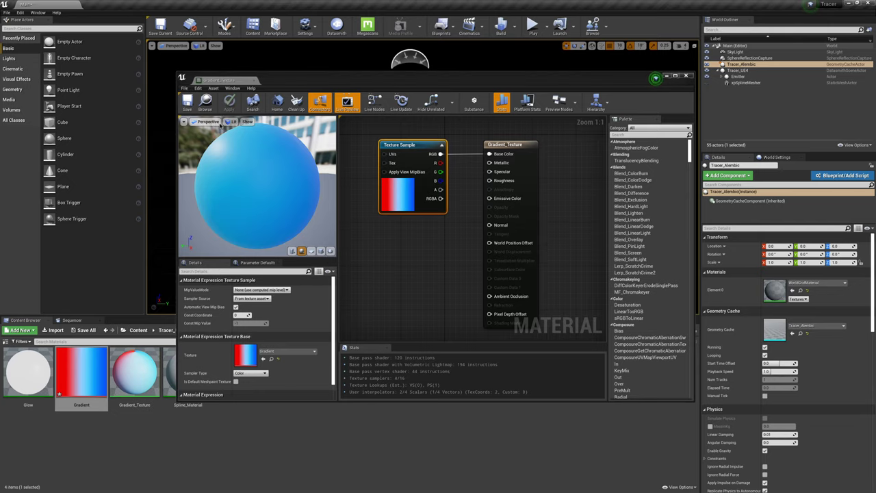
pyautogui.click(686, 76)
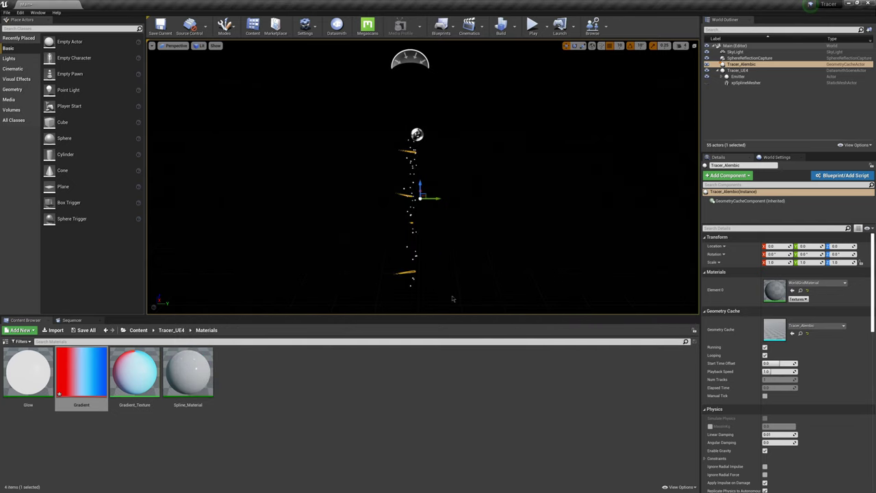
# Step: Assign the Gradient_Texture material to Element 0 of the Tracer_Alembic actor
pyautogui.click(158, 394)
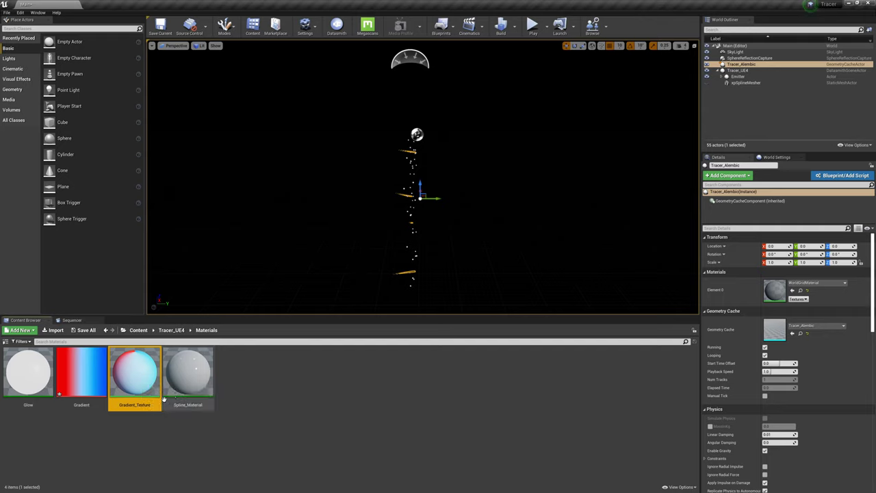
pyautogui.moveTo(133, 375); pyautogui.dragTo(779, 293)
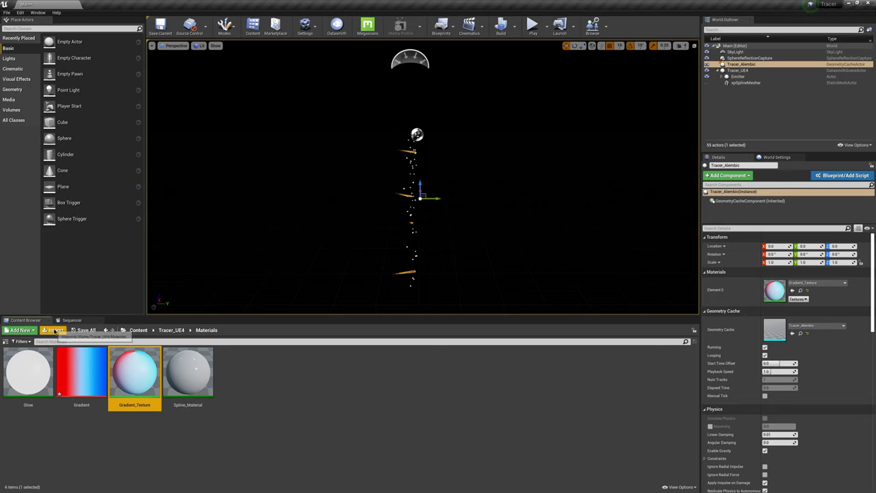
# Step: Open the Tracer_UE4 sequence from the Animations folder, move the playhead to frame 146, and examine the gradient-colored strands head-on
pyautogui.click(171, 330)
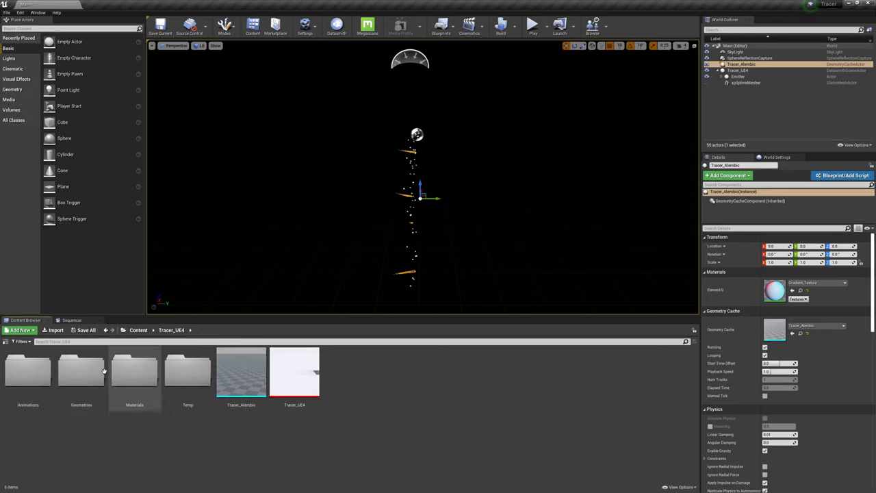
pyautogui.doubleClick(29, 375)
pyautogui.doubleClick(29, 376)
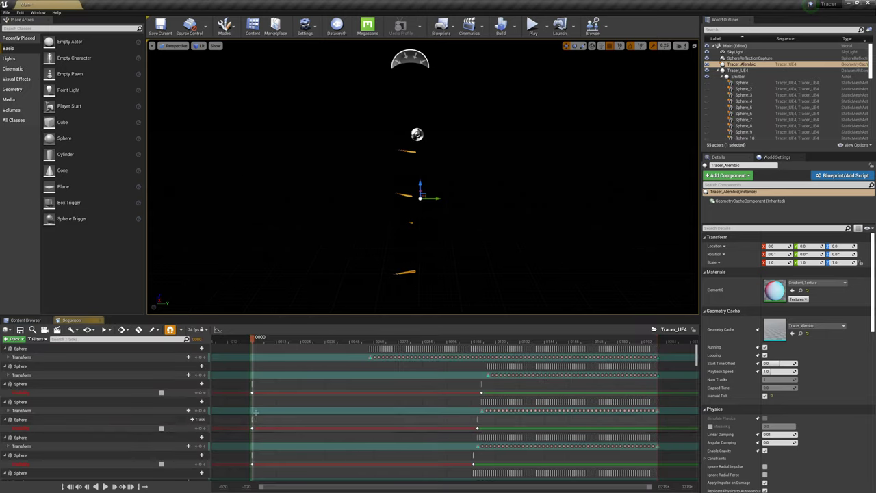
pyautogui.moveTo(252, 339); pyautogui.dragTo(549, 339)
pyautogui.click(515, 198)
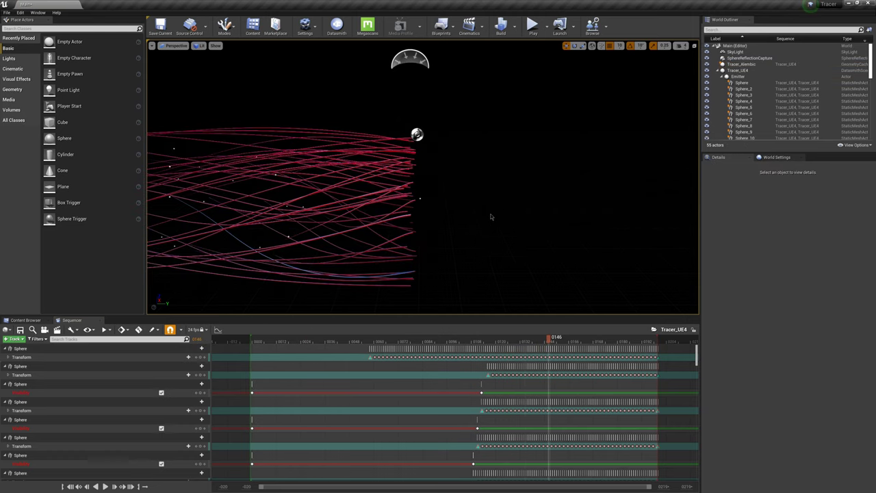
pyautogui.keyDown('alt'); pyautogui.moveTo(368, 219); pyautogui.dragTo(445, 231); pyautogui.keyUp('alt')
pyautogui.scroll(5, 446, 231)
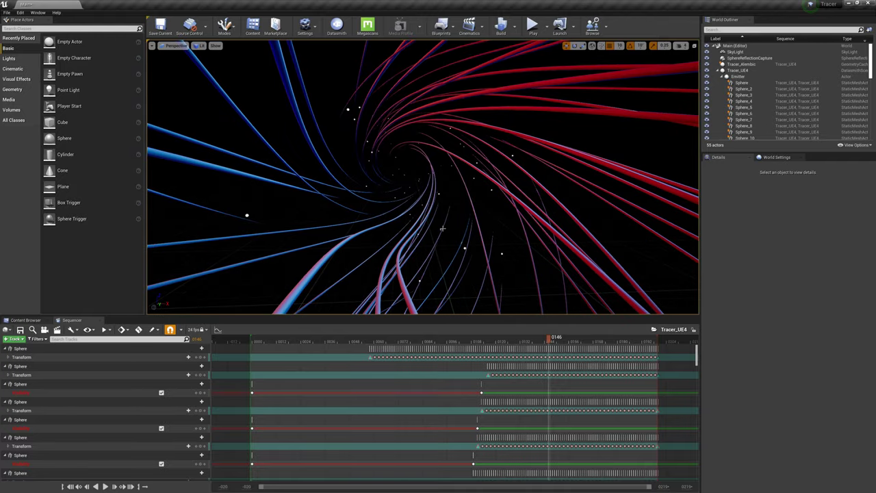
pyautogui.scroll(-3, 443, 232)
pyautogui.moveTo(443, 232); pyautogui.dragTo(452, 271, button='right')
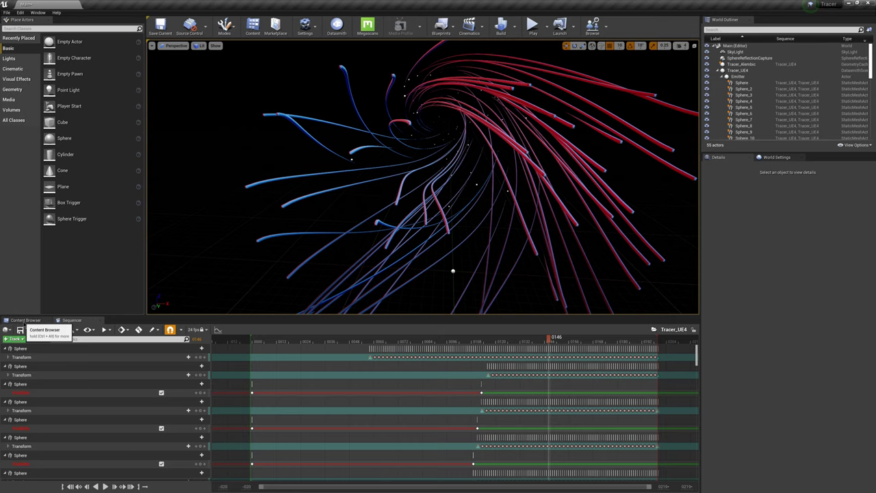
# Step: Open the Glow material from the Materials folder and set its Emissive_Color to hot pink (R 1.0, G 0.0, B about 0.467)
pyautogui.click(25, 320)
pyautogui.click(182, 331)
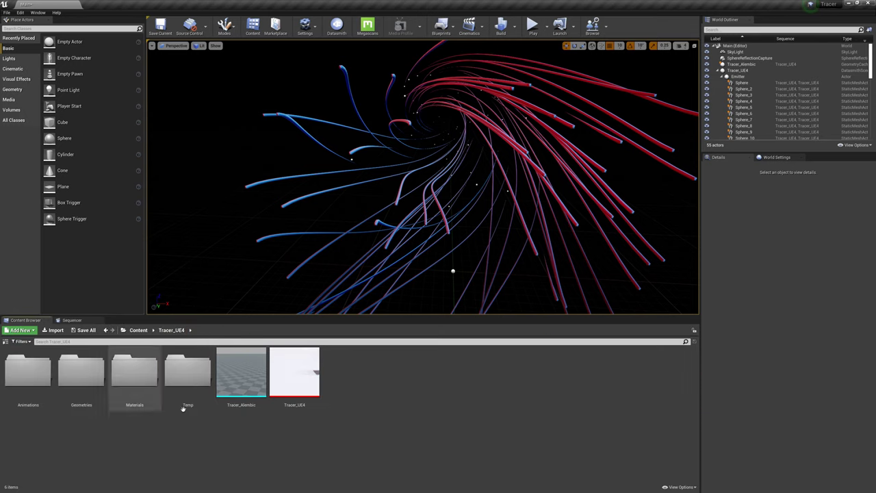
pyautogui.doubleClick(141, 373)
pyautogui.doubleClick(27, 374)
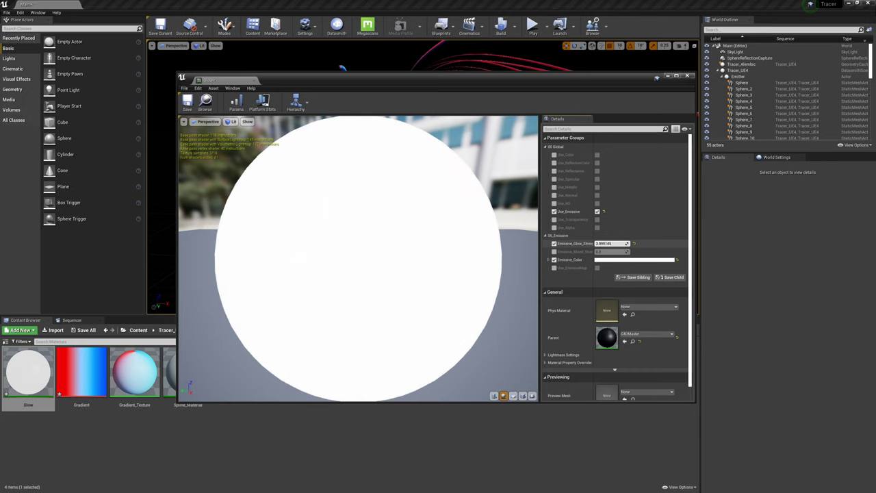
pyautogui.moveTo(616, 243); pyautogui.dragTo(627, 244)
pyautogui.click(635, 260)
pyautogui.click(673, 305)
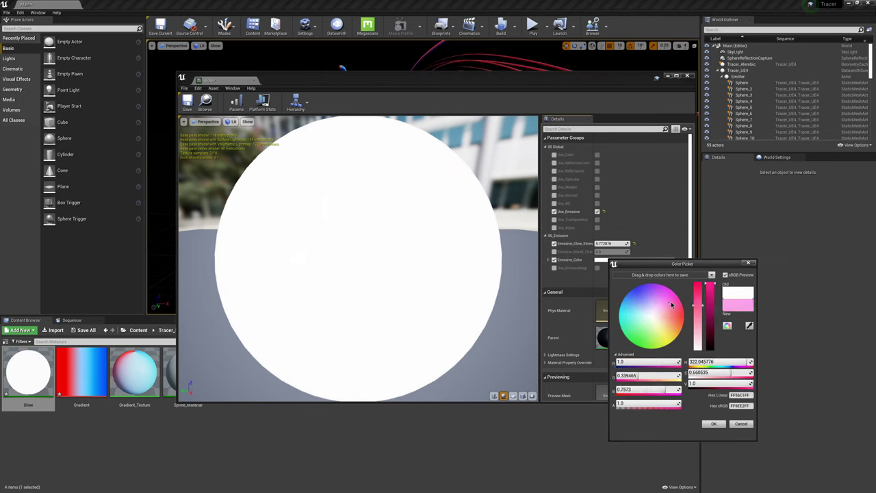
pyautogui.moveTo(673, 305); pyautogui.dragTo(699, 289)
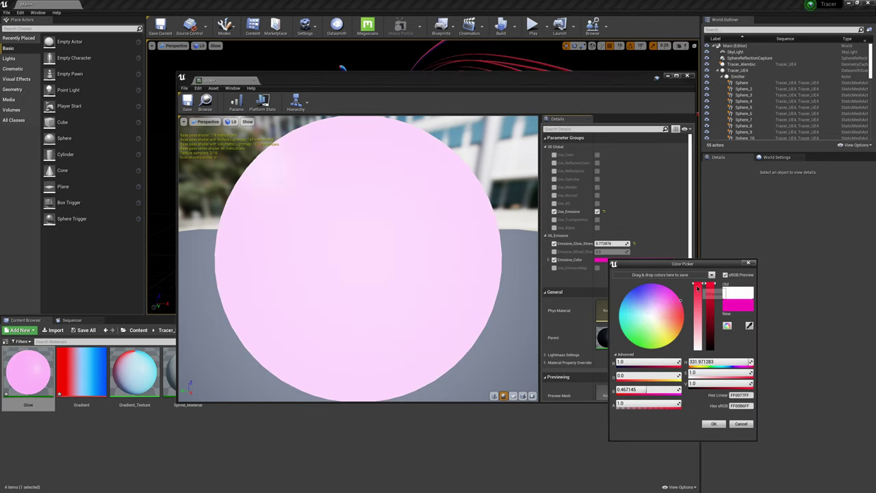
pyautogui.click(714, 424)
# Step: Raise the Glow material's emissive glow strength to about 48, then save and close the material
pyautogui.moveTo(616, 243); pyautogui.dragTo(678, 244)
pyautogui.click(188, 103)
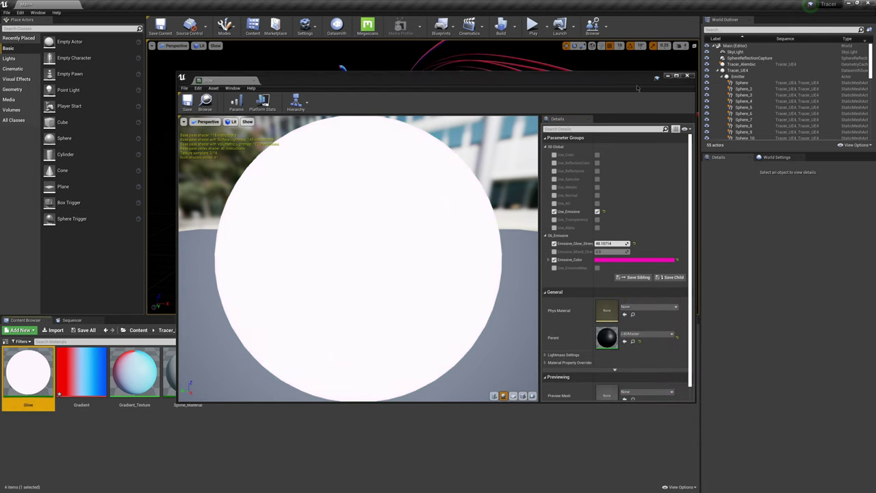
pyautogui.click(689, 76)
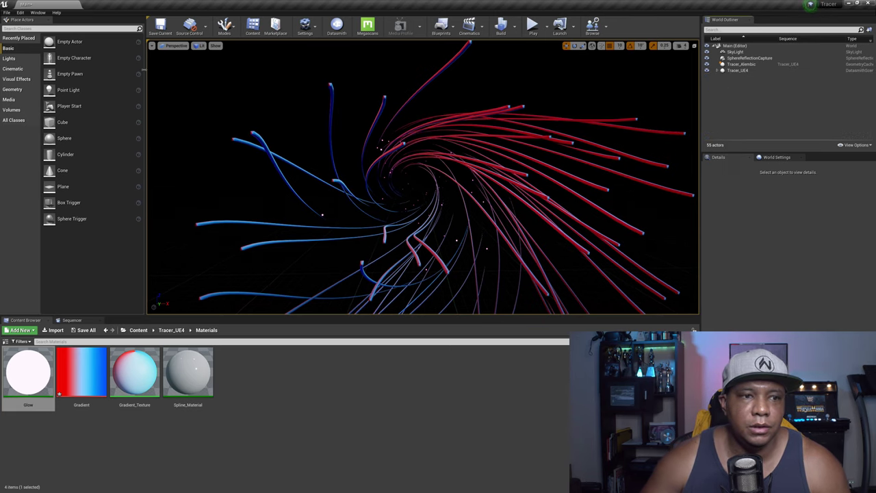
# Step: Add a Cine Camera Actor to the scene and set its location to 0, 0, 0
pyautogui.click(14, 68)
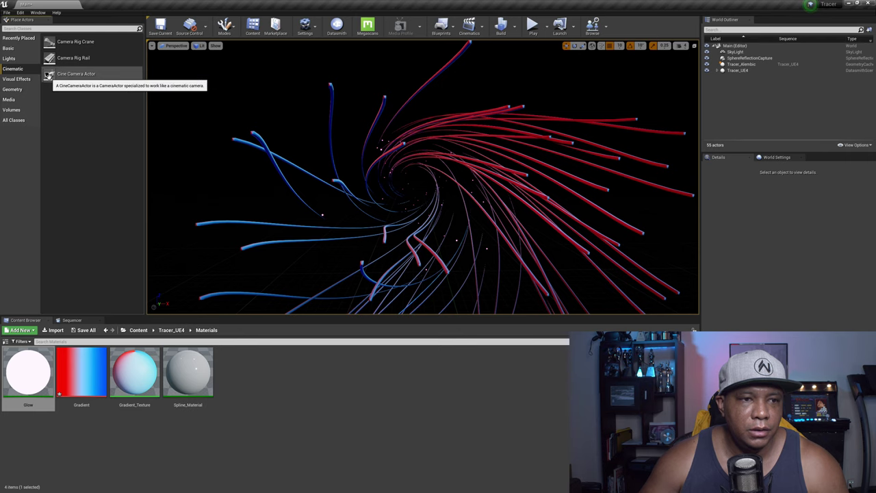
pyautogui.moveTo(68, 74); pyautogui.dragTo(419, 203)
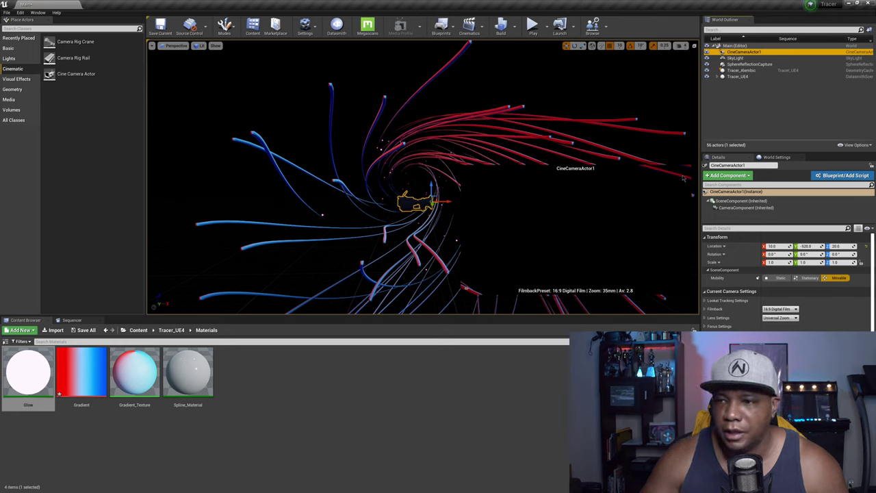
pyautogui.click(772, 246)
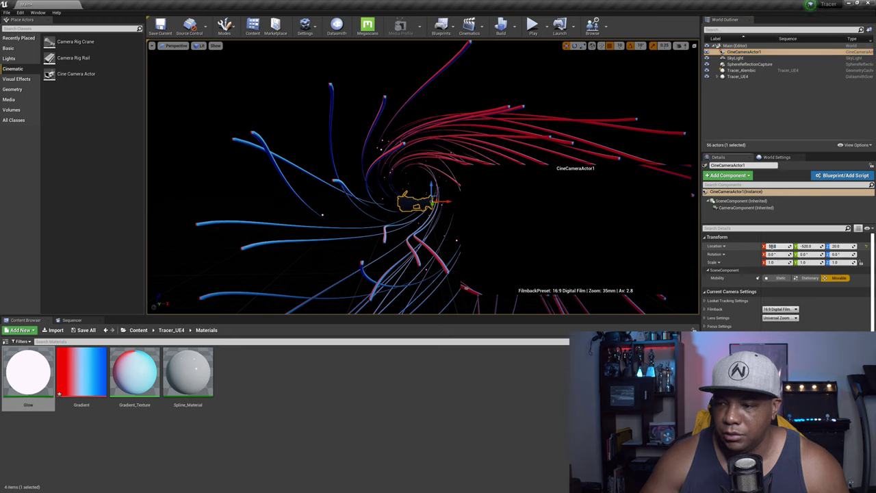
pyautogui.write('0')
pyautogui.press('Tab')
pyautogui.write('0')
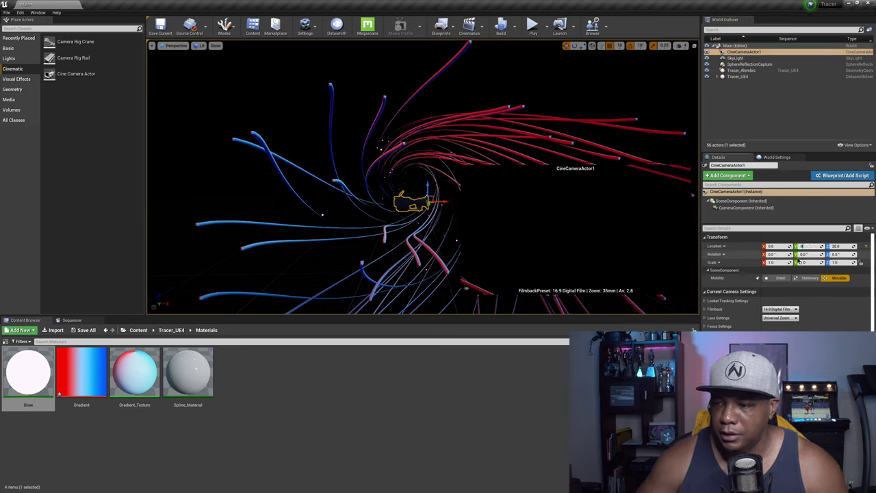
pyautogui.press('Tab')
pyautogui.write('0')
pyautogui.press('Return')
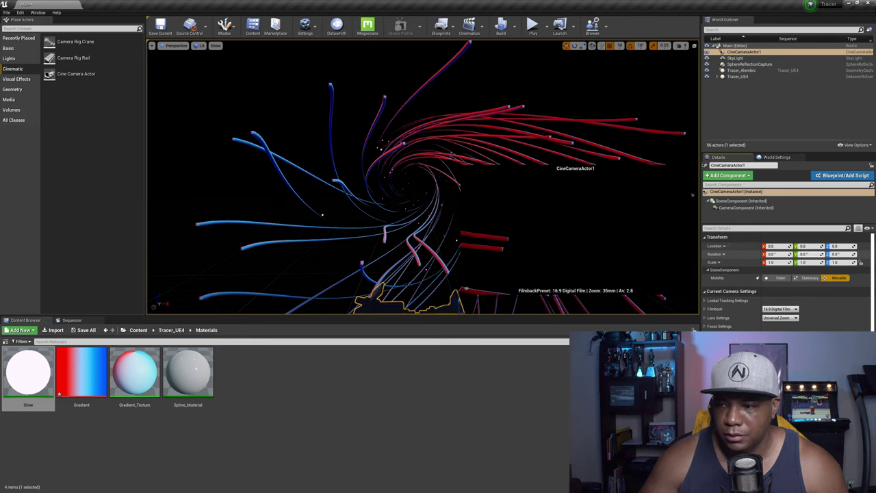
# Step: Set the cine camera's Z rotation to 270° so it faces the strands
pyautogui.moveTo(841, 254); pyautogui.dragTo(849, 254)
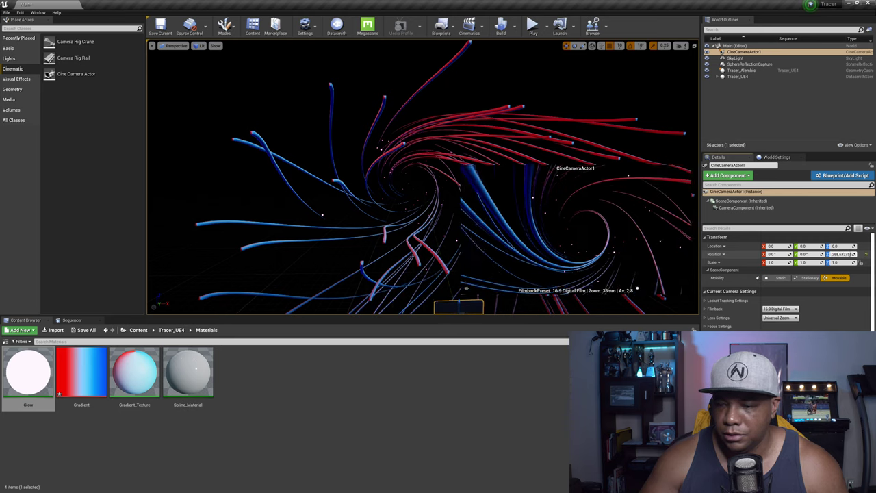
pyautogui.click(842, 254)
pyautogui.write('27')
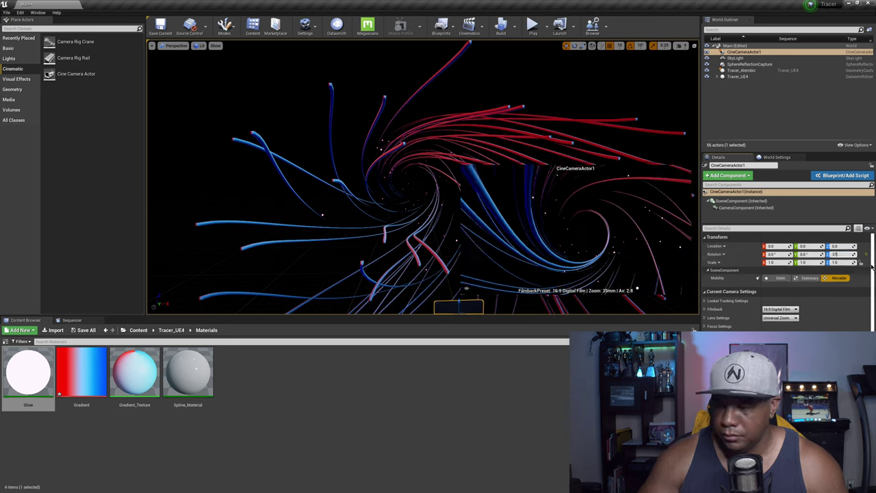
pyautogui.write('0')
pyautogui.press('Return')
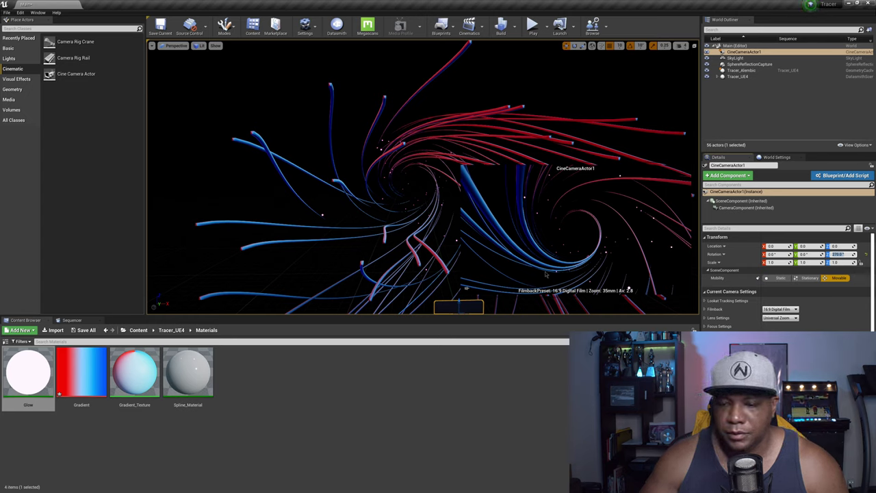
# Step: Switch to the Cinematic Viewport, look through CineCameraActor1, and play the sequence from the start
pyautogui.click(176, 45)
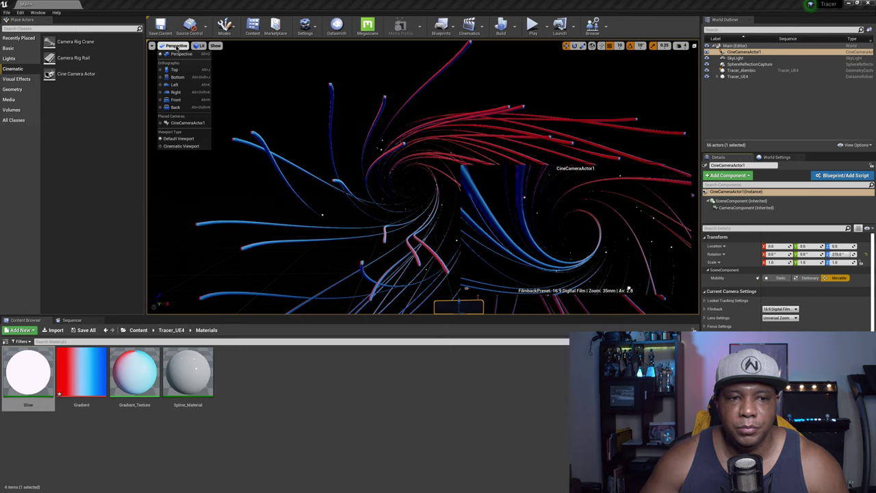
pyautogui.click(181, 146)
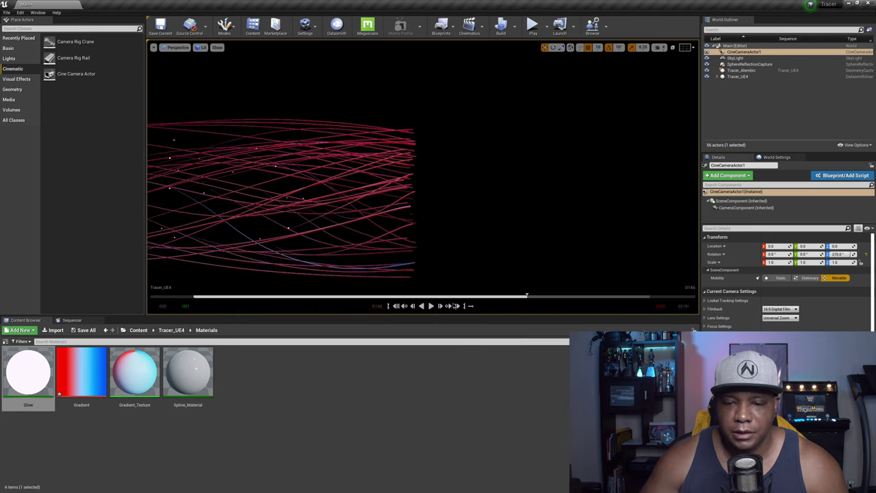
pyautogui.click(176, 46)
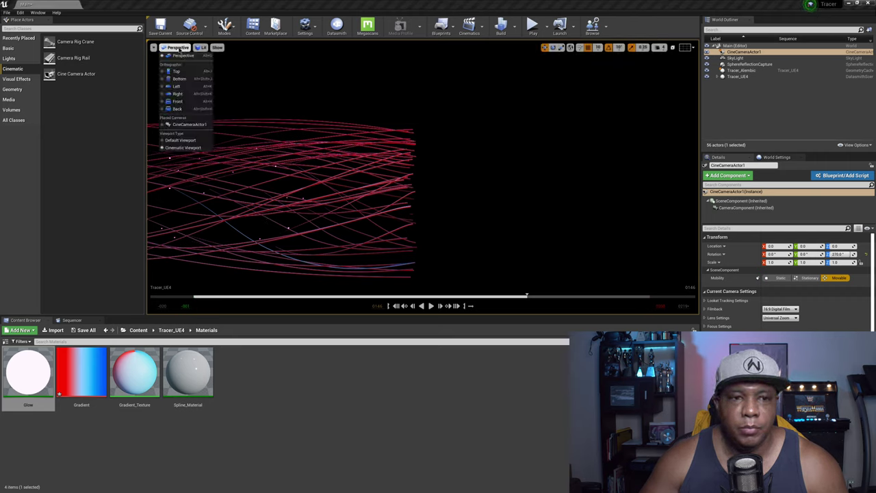
pyautogui.click(188, 126)
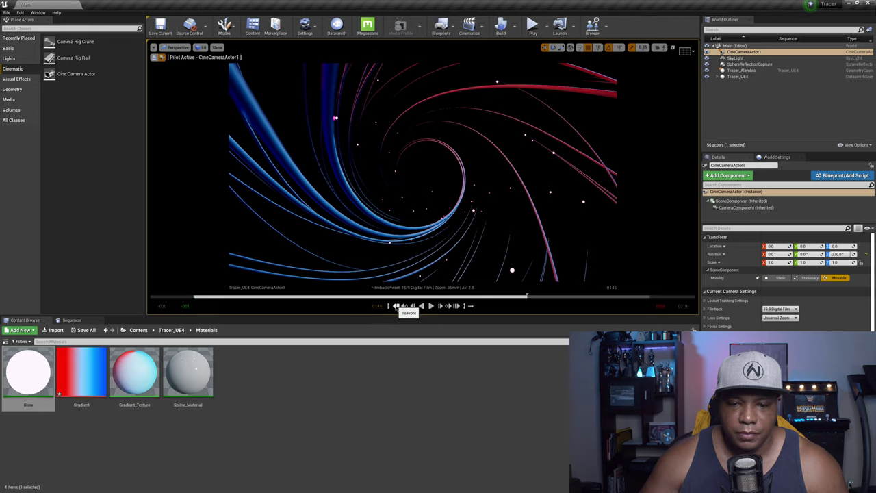
pyautogui.click(397, 307)
pyautogui.click(430, 306)
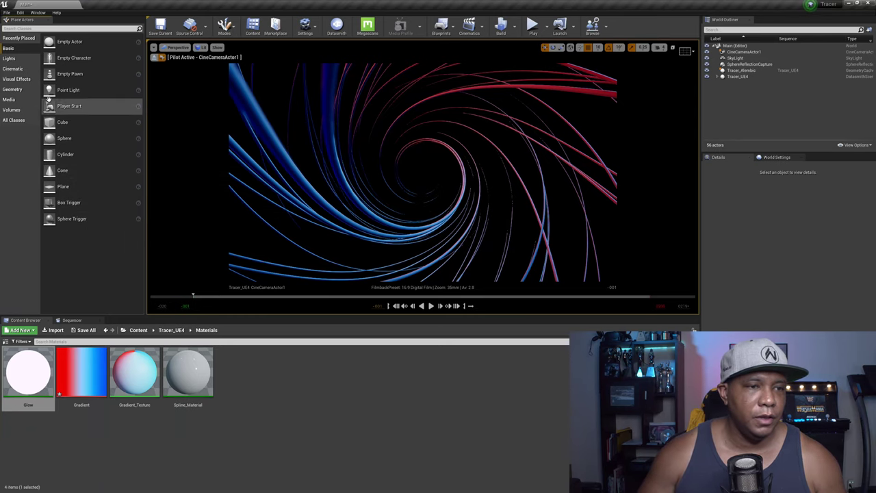
# Step: Add a Post Process Volume to the scene and set its location to 0, 0, 0
pyautogui.click(20, 71)
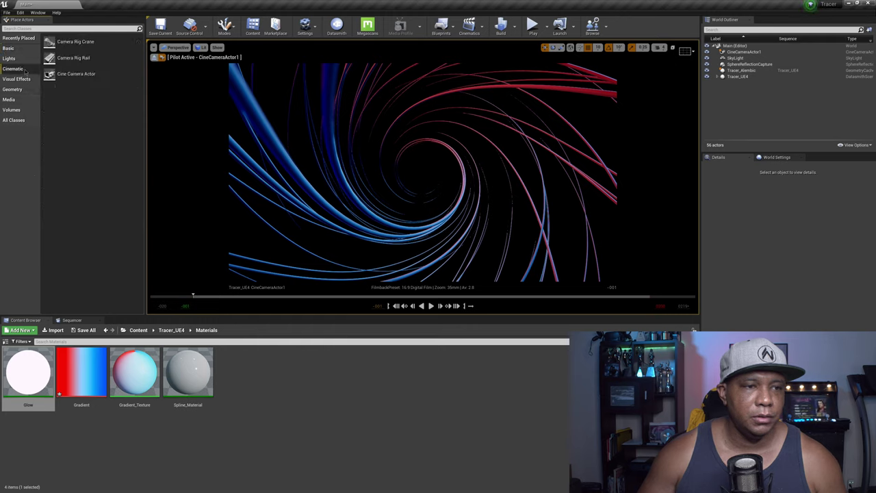
pyautogui.click(26, 79)
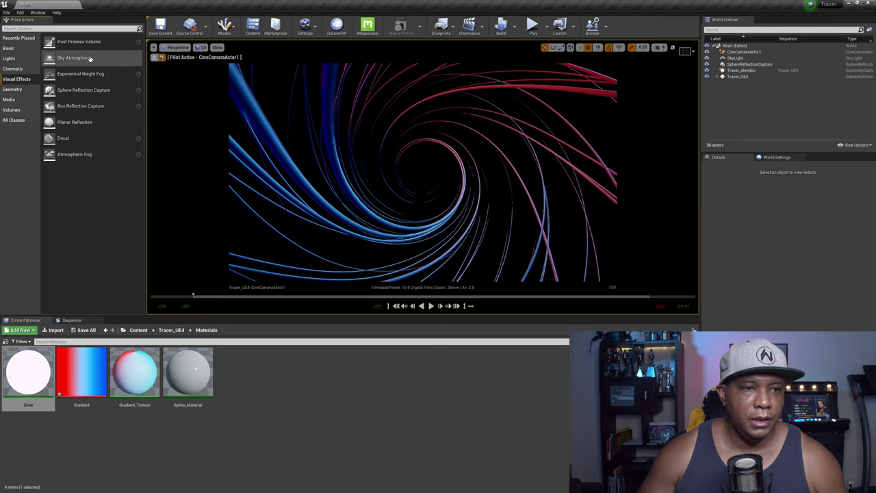
pyautogui.moveTo(68, 43); pyautogui.dragTo(415, 102)
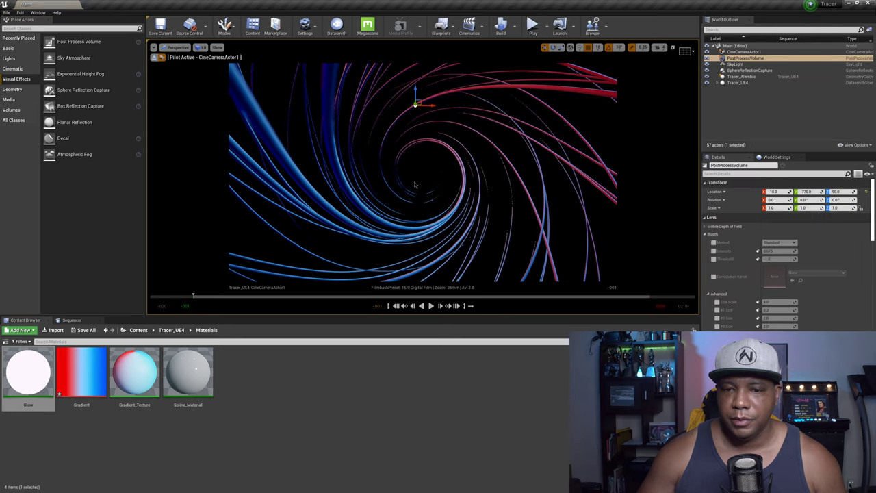
pyautogui.click(786, 193)
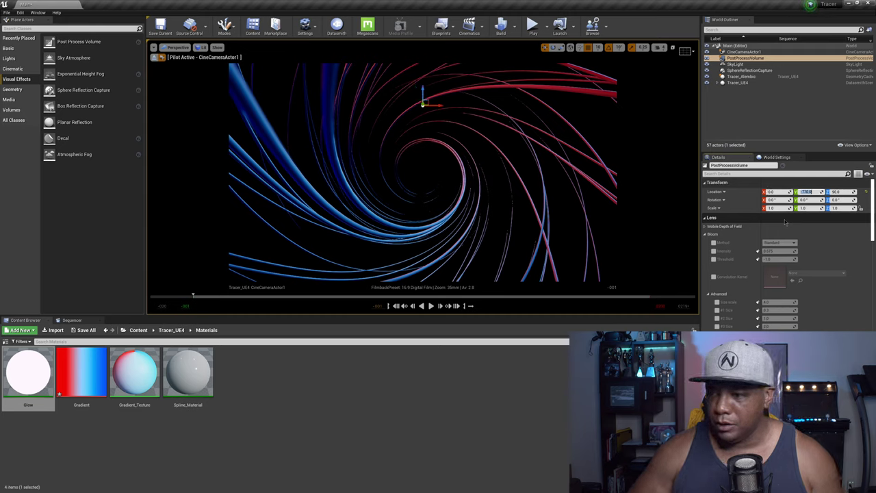
# Step: Find the unbound setting in the Post Process Volume's details and enable Infinite Extent (Unbound)
pyautogui.click(723, 174)
pyautogui.write('unb')
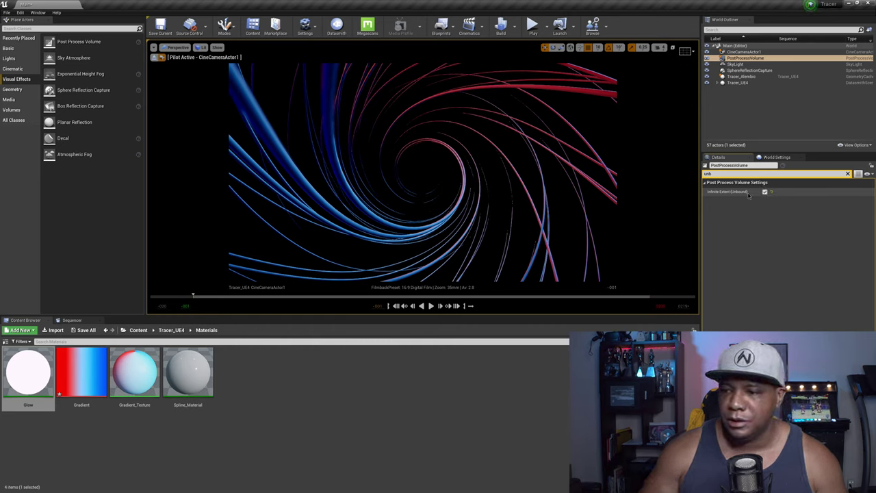
pyautogui.click(848, 174)
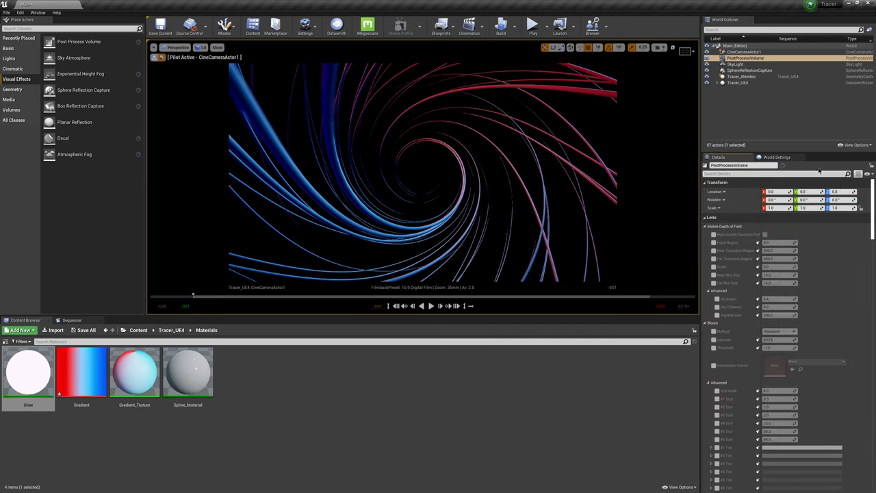
# Step: Enable the volume's Bloom Method and Intensity, keep the Standard method, raise the intensity to about 6.3, and preview the sequence
pyautogui.click(708, 226)
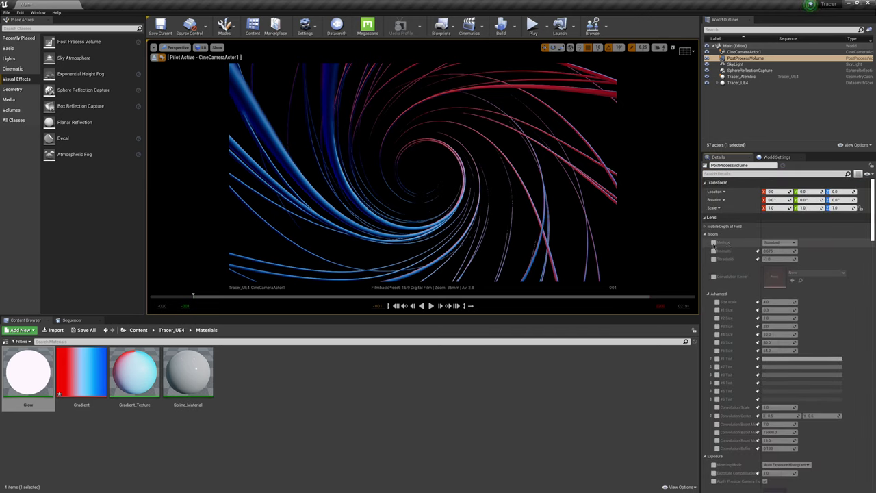
pyautogui.click(714, 243)
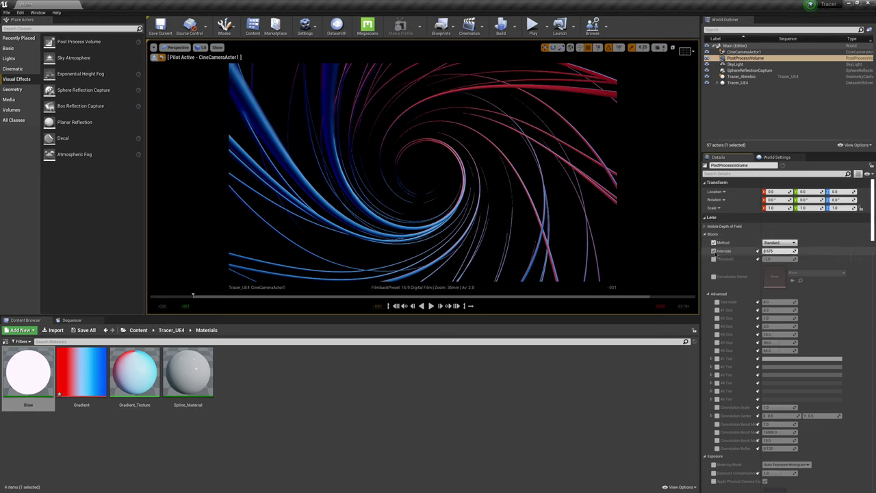
pyautogui.click(714, 251)
pyautogui.moveTo(774, 252); pyautogui.dragTo(794, 251)
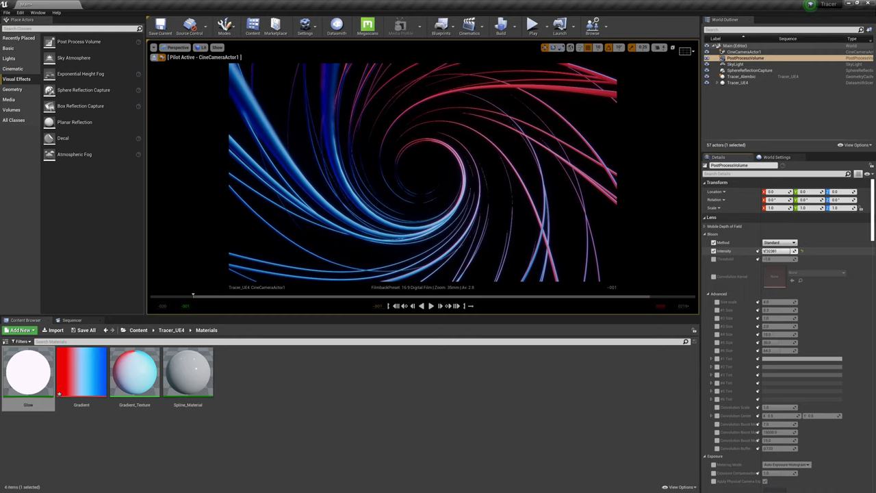
pyautogui.click(435, 308)
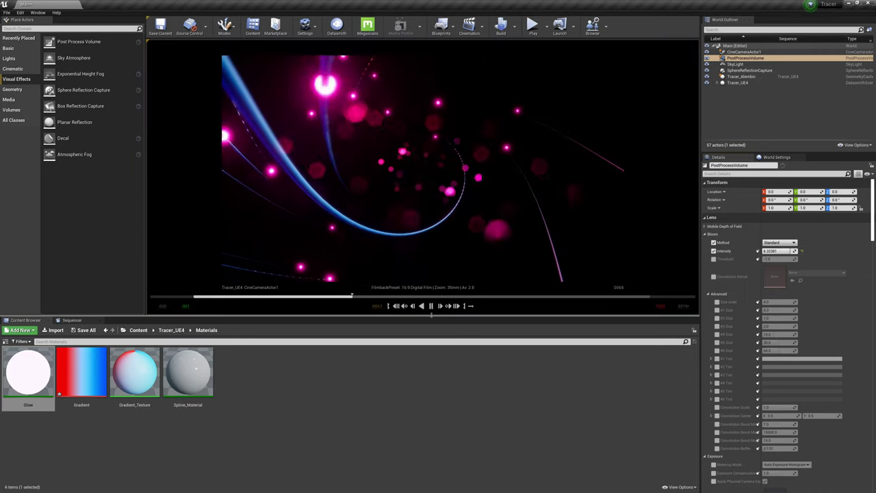
pyautogui.click(431, 306)
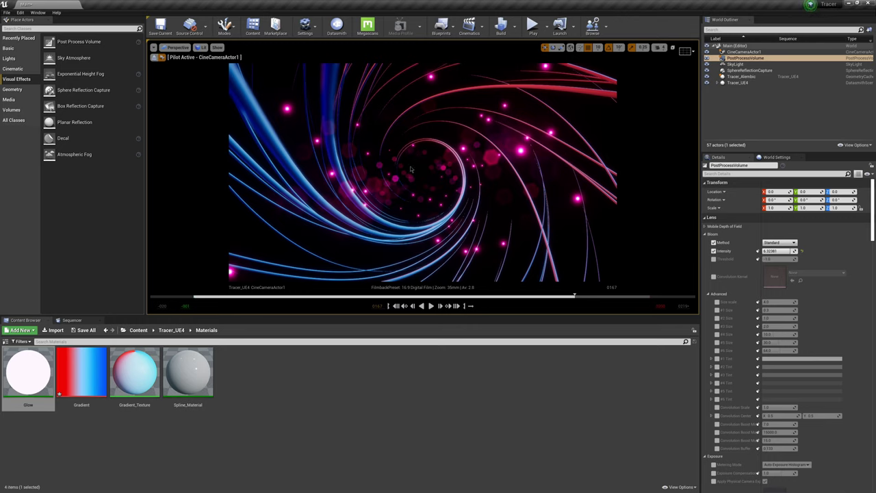
# Step: Enable Intensity and BokehSize in the Post Process Volume's Lens Flares settings and set BokehSize to 32.0
pyautogui.scroll(-3, 787, 288)
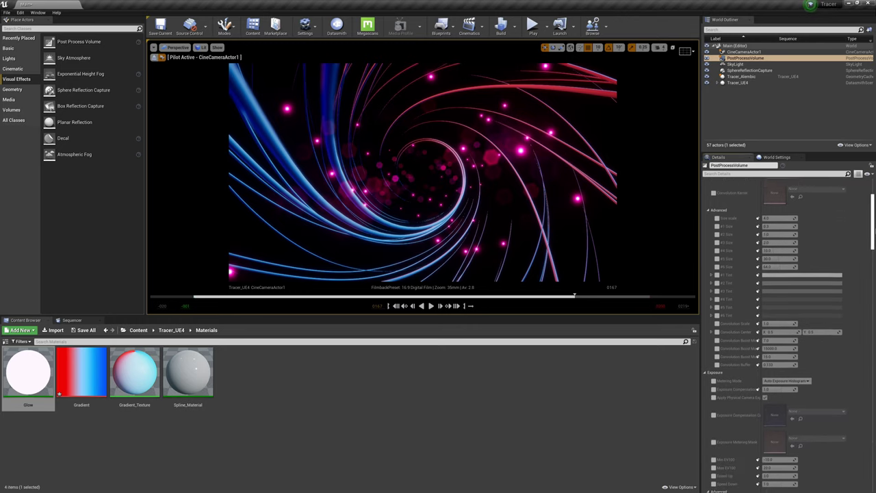
pyautogui.scroll(-5, 787, 322)
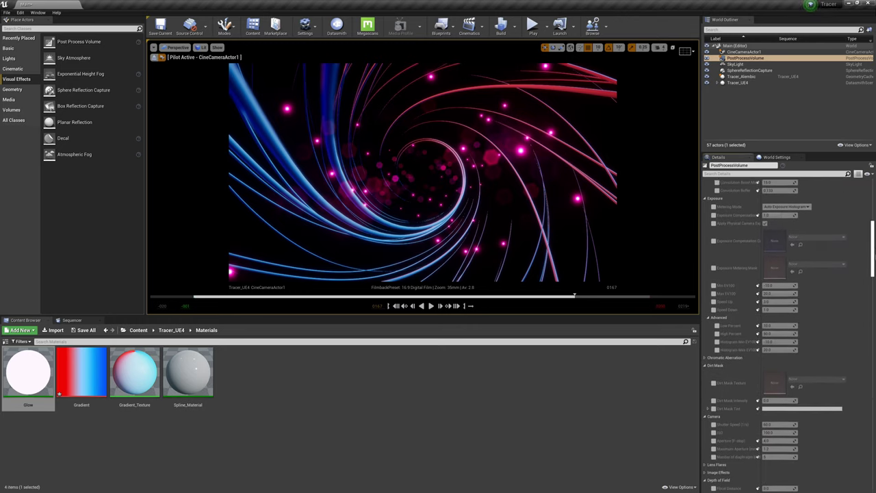
pyautogui.scroll(-5, 788, 335)
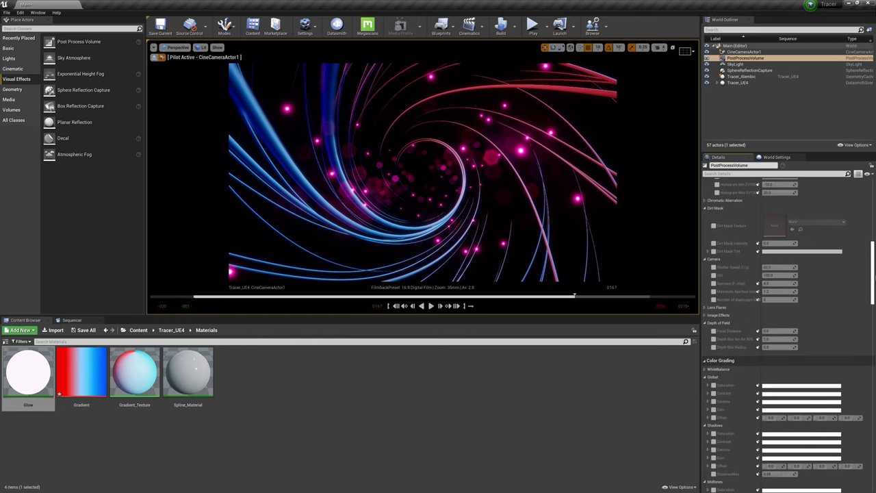
pyautogui.scroll(-1, 705, 280)
pyautogui.click(705, 278)
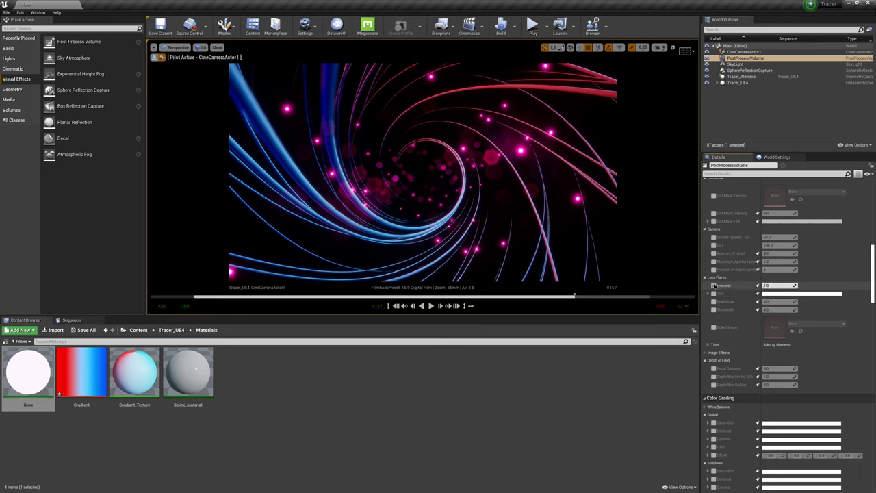
pyautogui.click(715, 302)
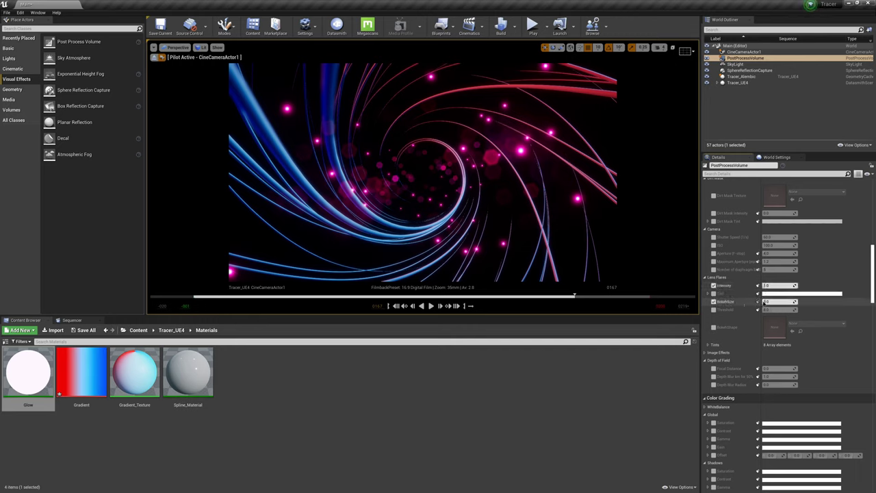
pyautogui.moveTo(767, 302); pyautogui.dragTo(780, 301)
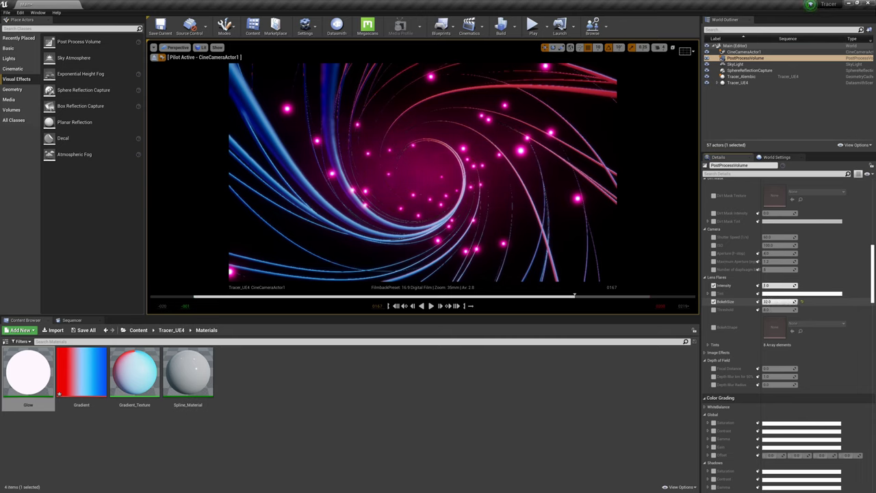
# Step: Reduce the lens flare intensity below 1.0 and replay the sequence from the start
pyautogui.moveTo(780, 302); pyautogui.dragTo(767, 285)
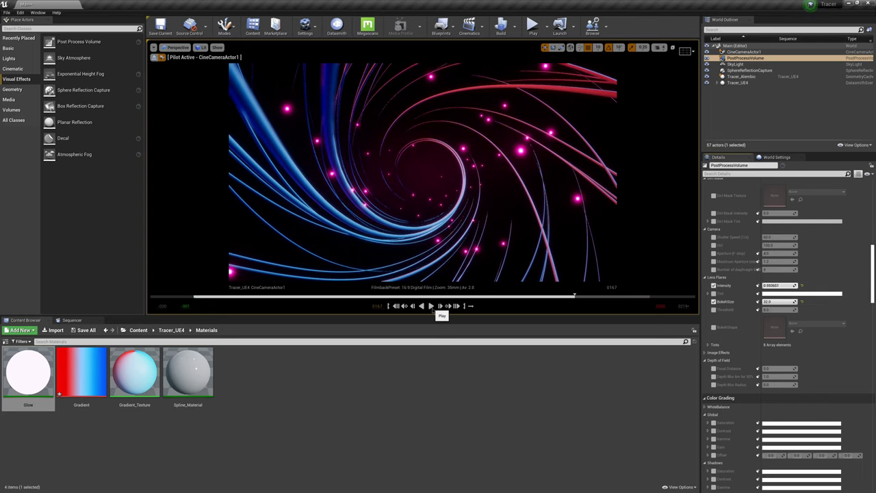
pyautogui.click(431, 306)
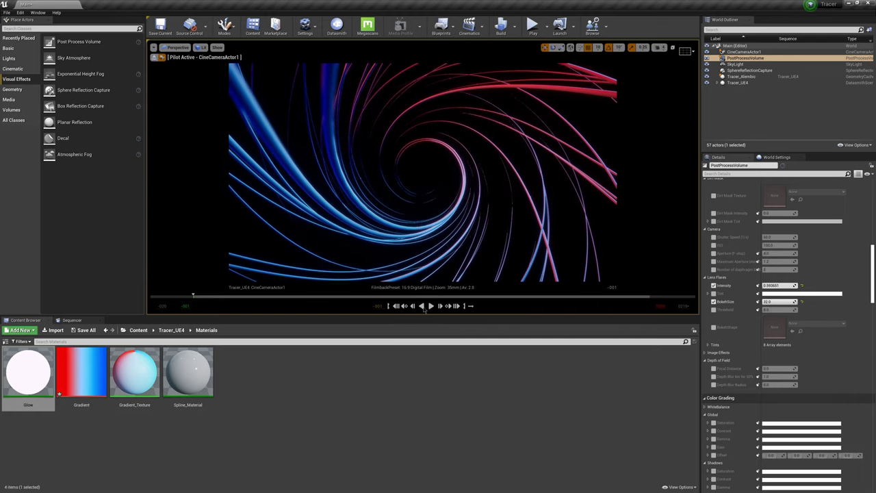
pyautogui.click(431, 307)
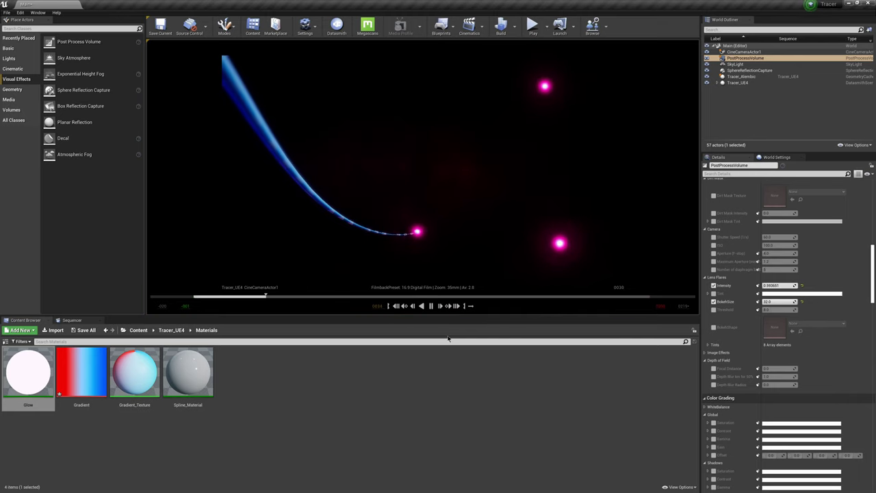